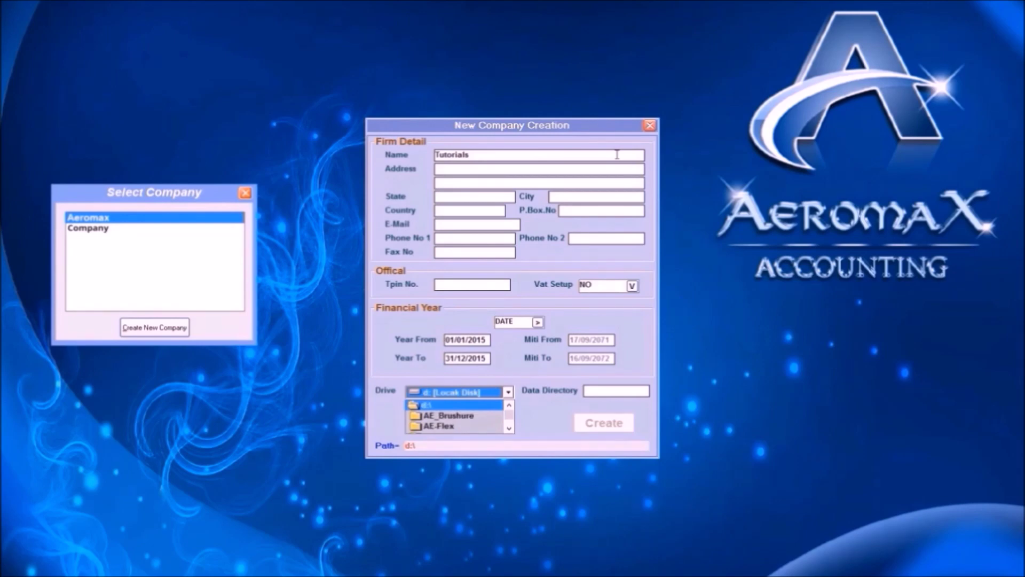
- Create the company Tutorial on drive e: with the data directory Tutorial1
key("Down")
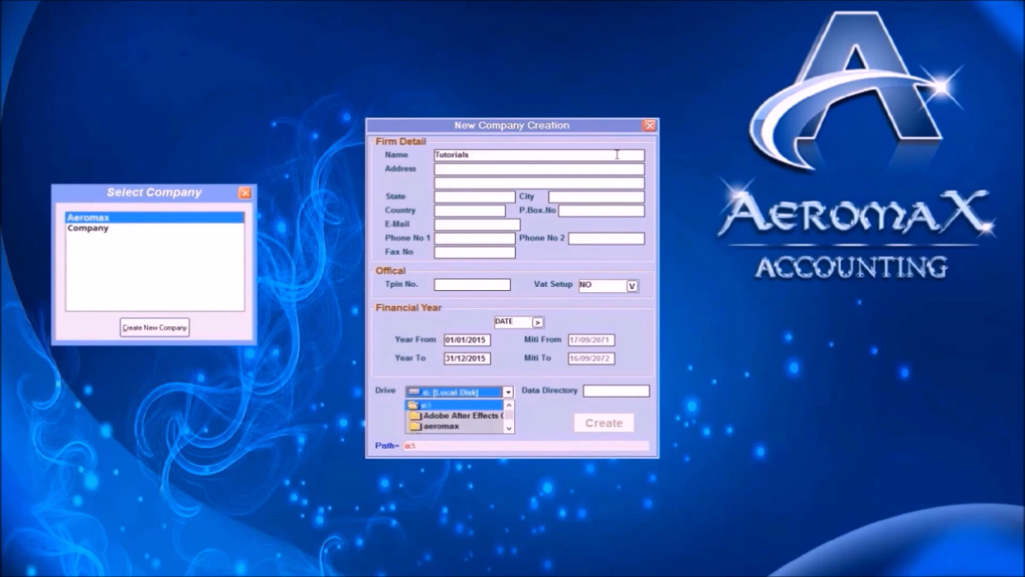
key("Tab")
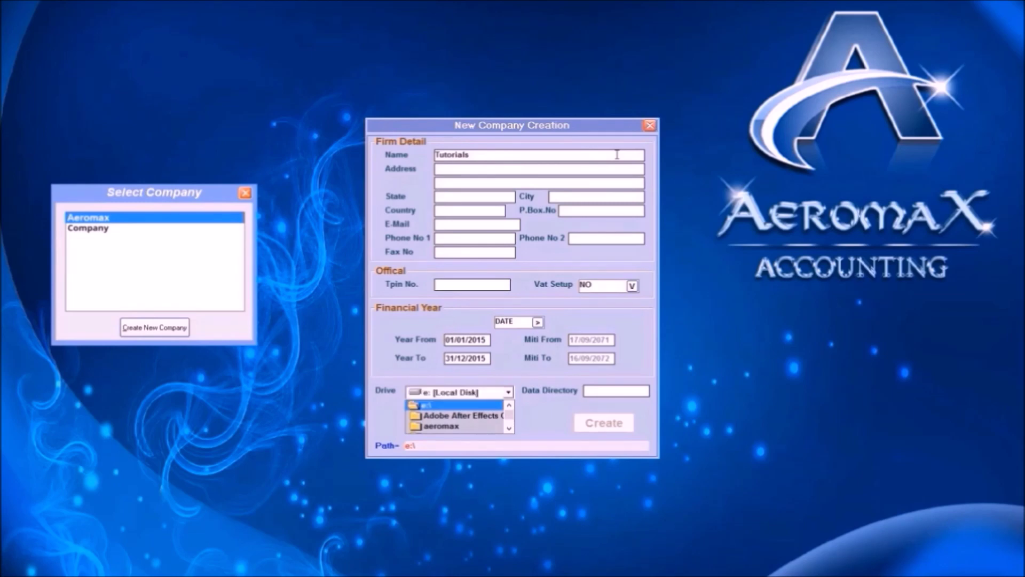
key("Tab")
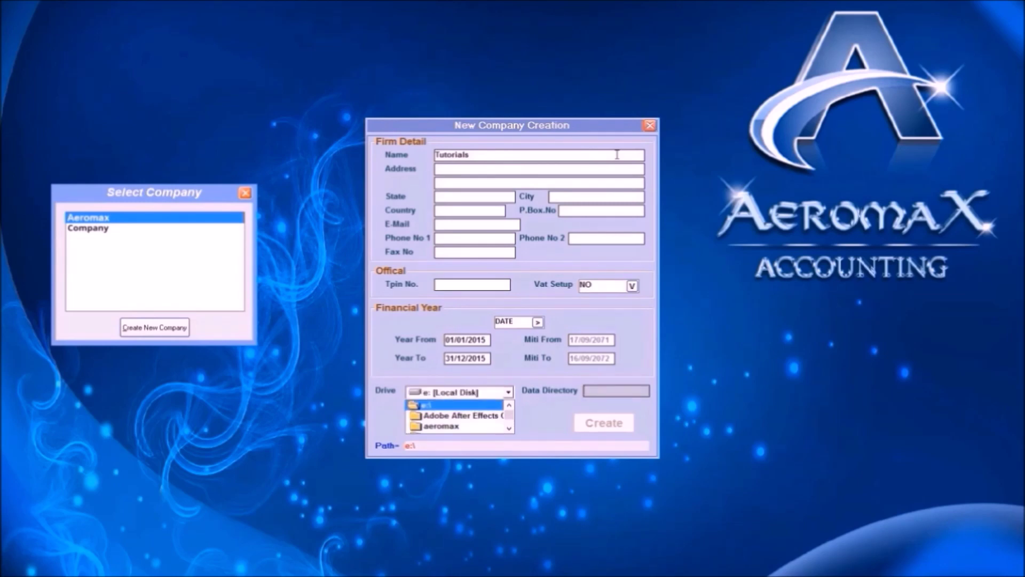
type("Tutorial1")
key("Tab")
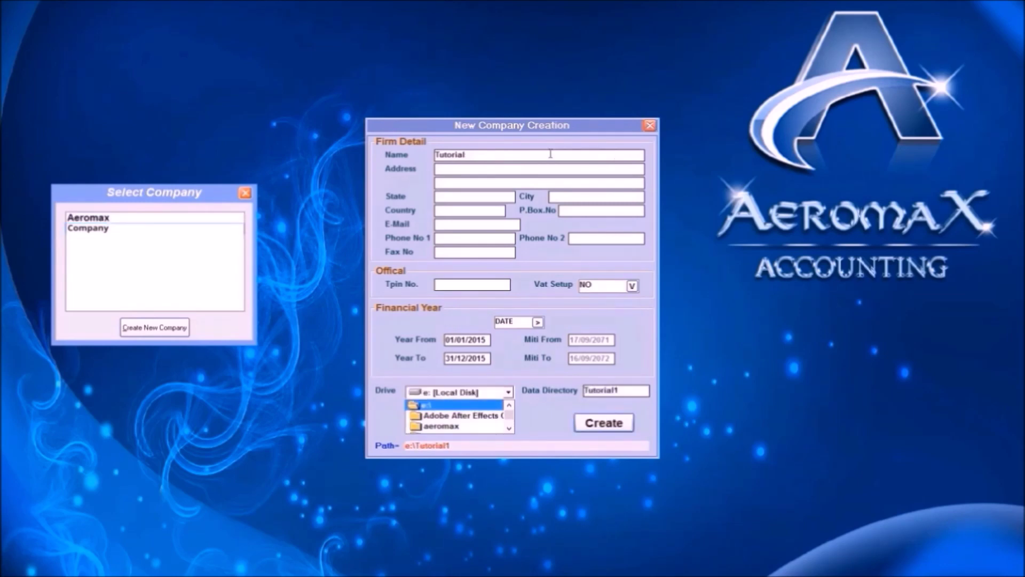
key("Return")
key("Return")
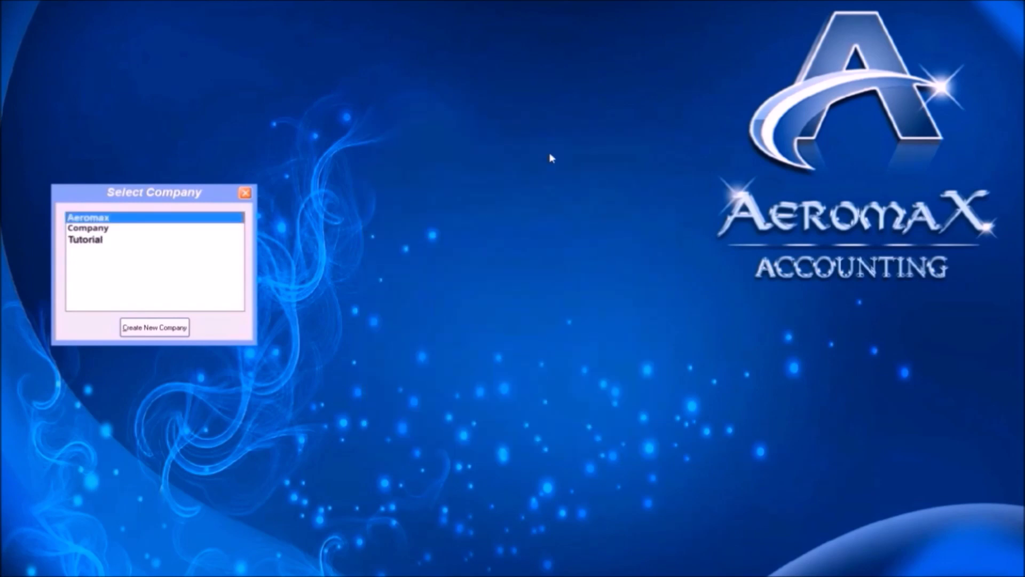
- Open the Tutorial company from the list of companies
key("Down")
key("Down")
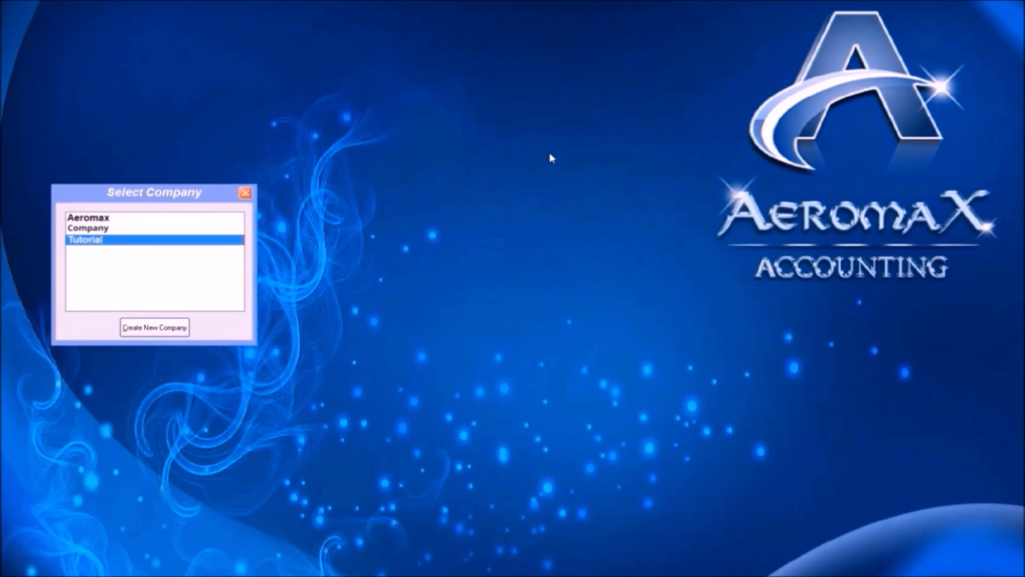
key("Return")
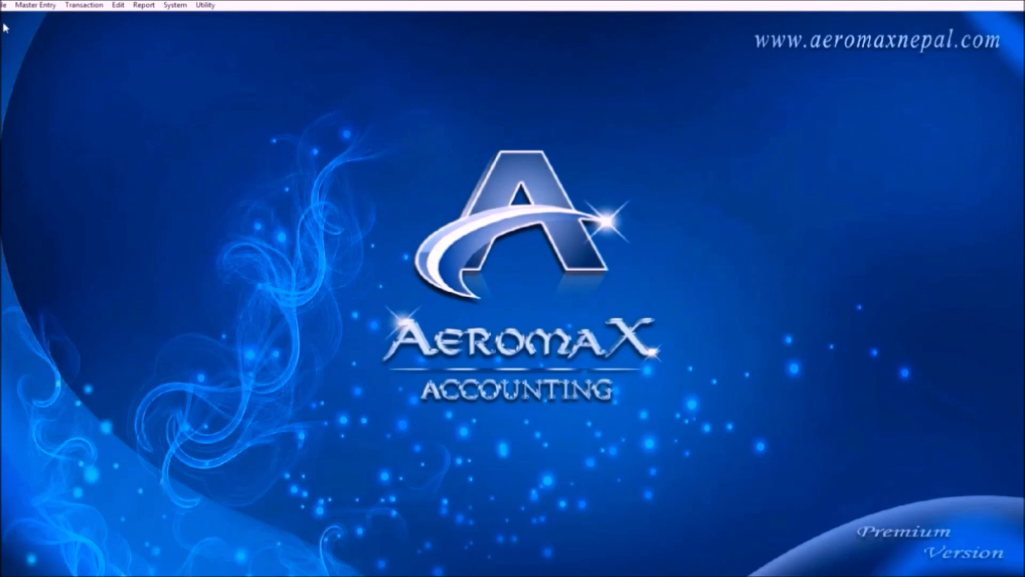
- Review the company's firm details and financial year in Company Edit, and close the form without changes
left_click(2, 6)
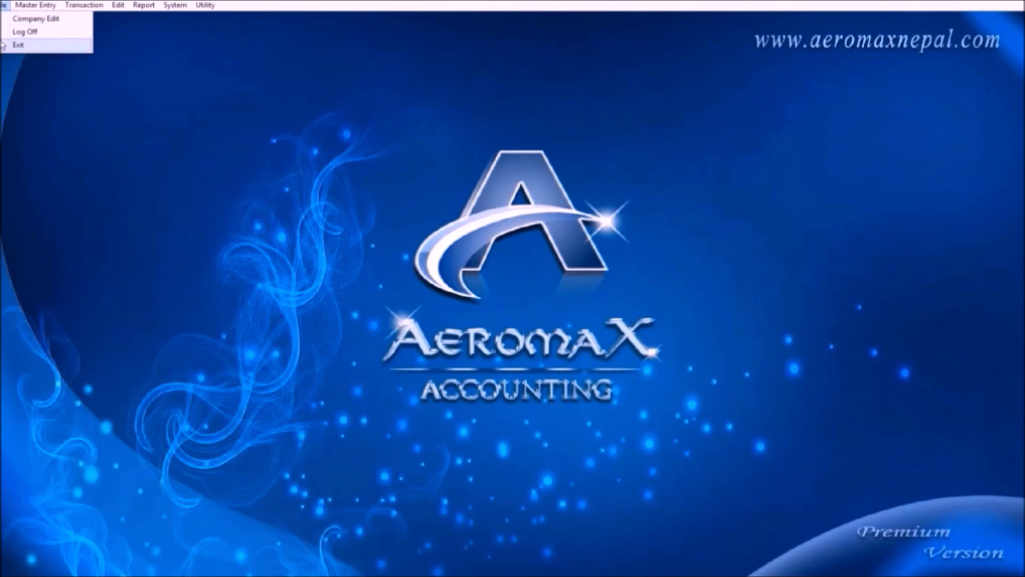
left_click(21, 18)
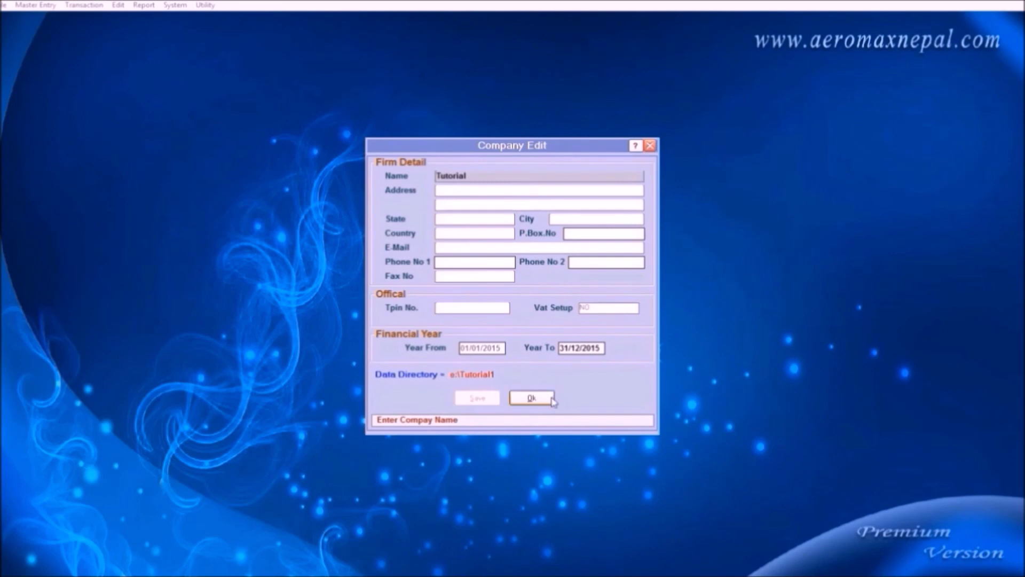
left_click(534, 397)
- Start a new account and name it Marketing
left_click(46, 6)
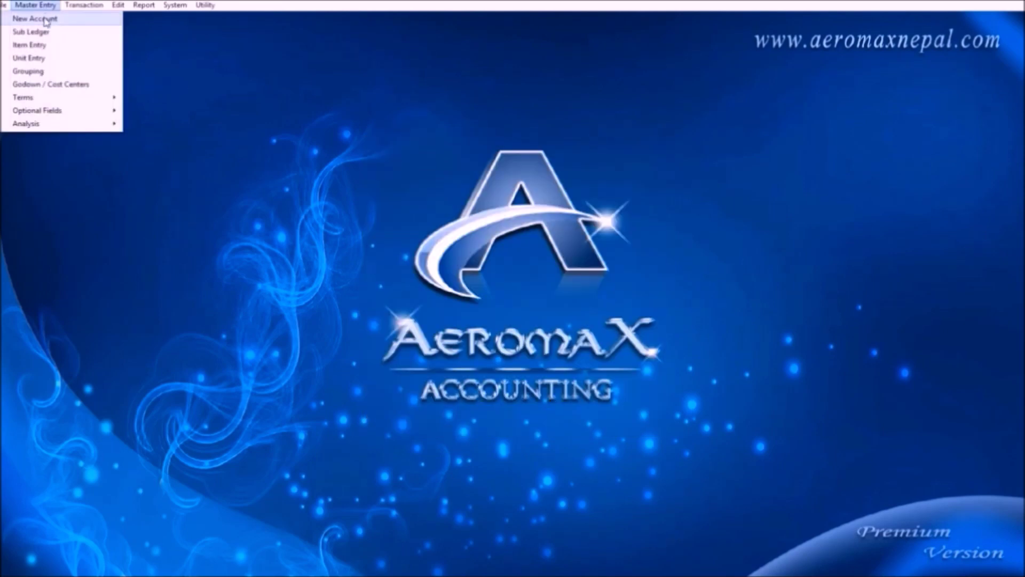
mouse_move(59, 119)
left_click(62, 20)
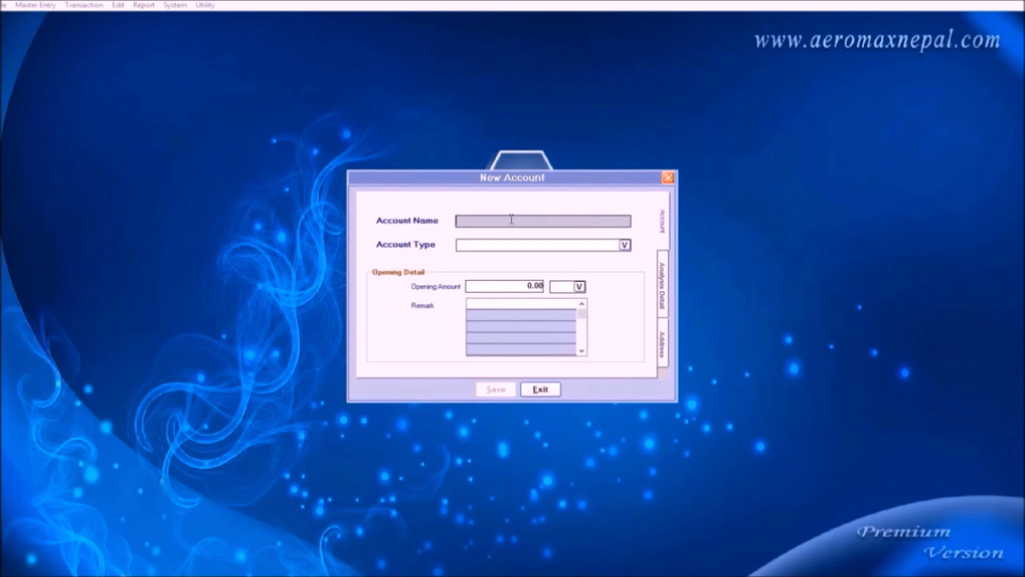
type("Marketing")
key("Return")
- Set the Marketing account's type to Expenses
key("Down")
key("Down")
key("Down")
key("Down")
key("Down")
key("Down")
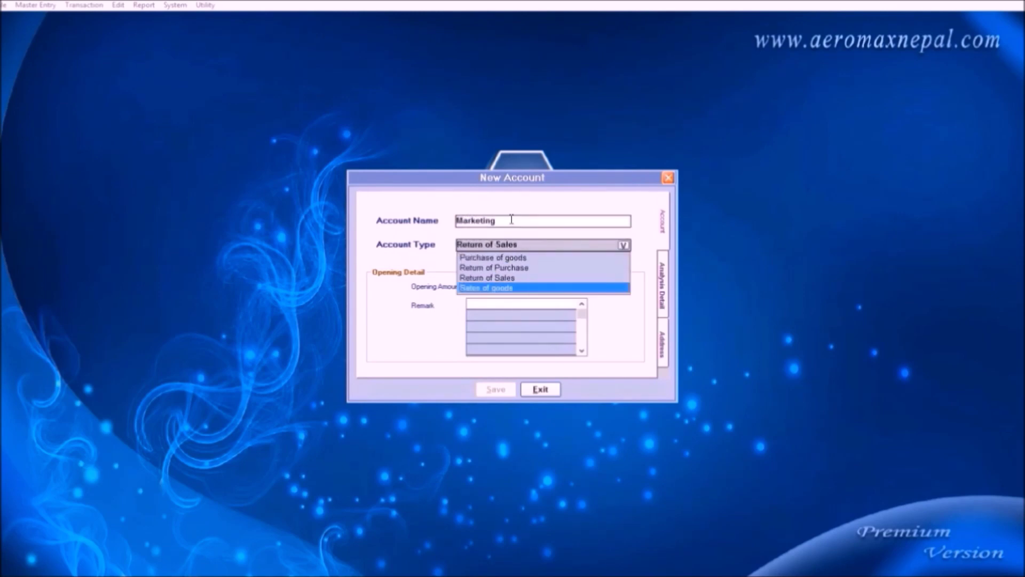
key("Up")
key("Up")
key("Up")
key("Up")
key("Up")
key("Up")
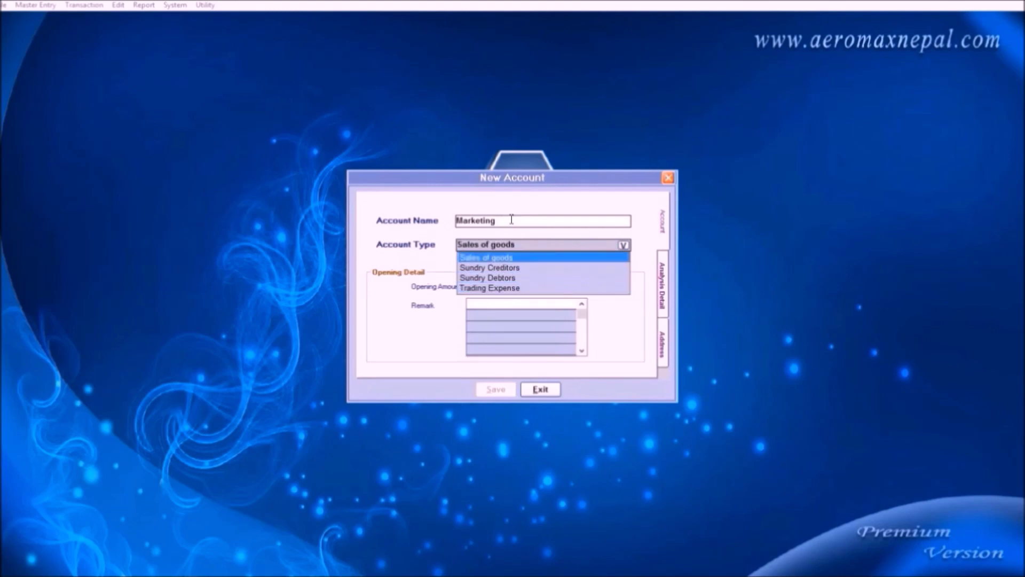
key("Up")
key("Up")
key("Up")
key("Up")
key("Up")
key("Up")
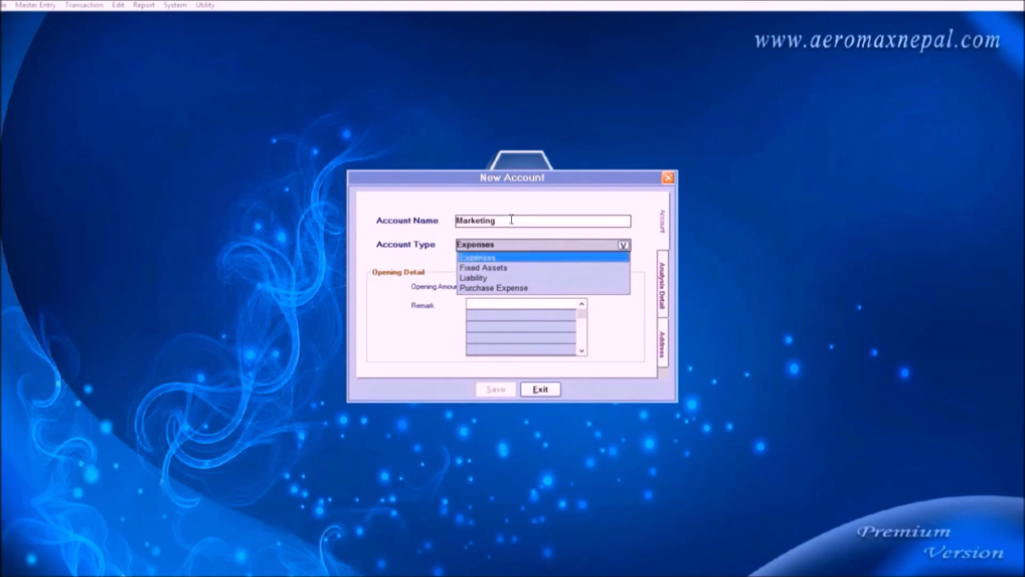
key("Down")
key("Down")
key("Down")
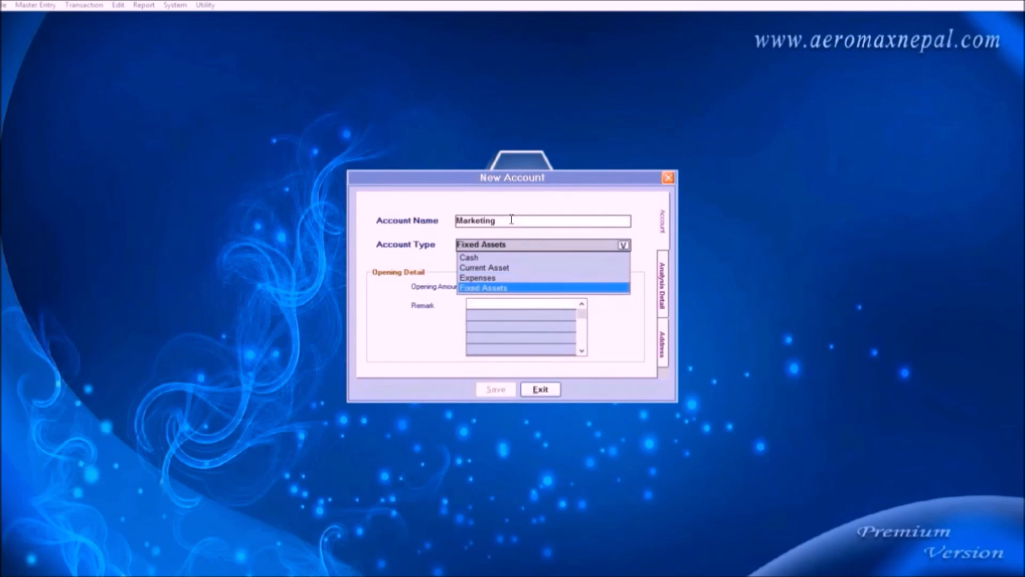
key("Up")
key("Return")
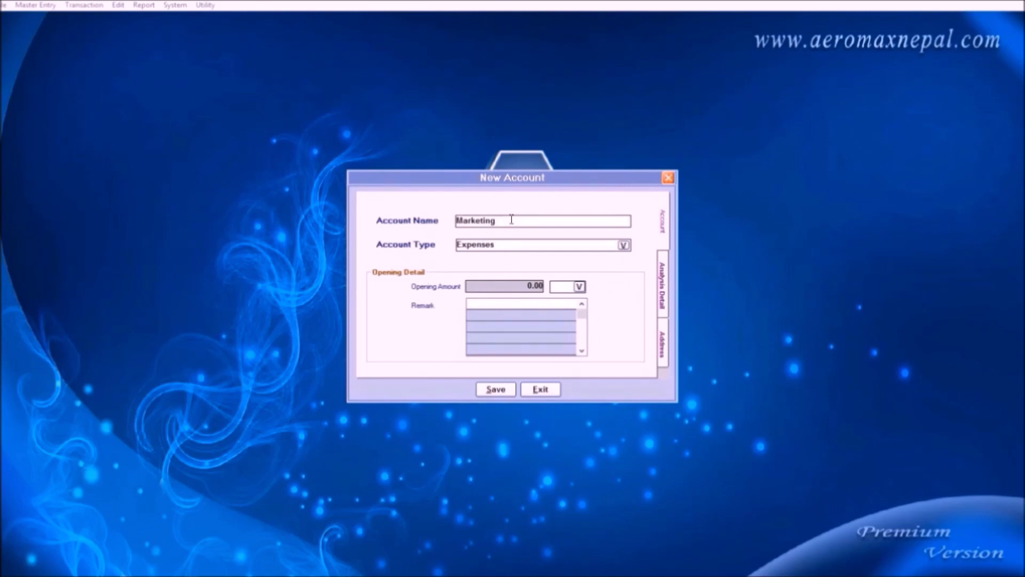
- Keep the opening amount at 0.00 Dr. and leave the remark, credit limit, credit days and grade at their defaults
key("Return")
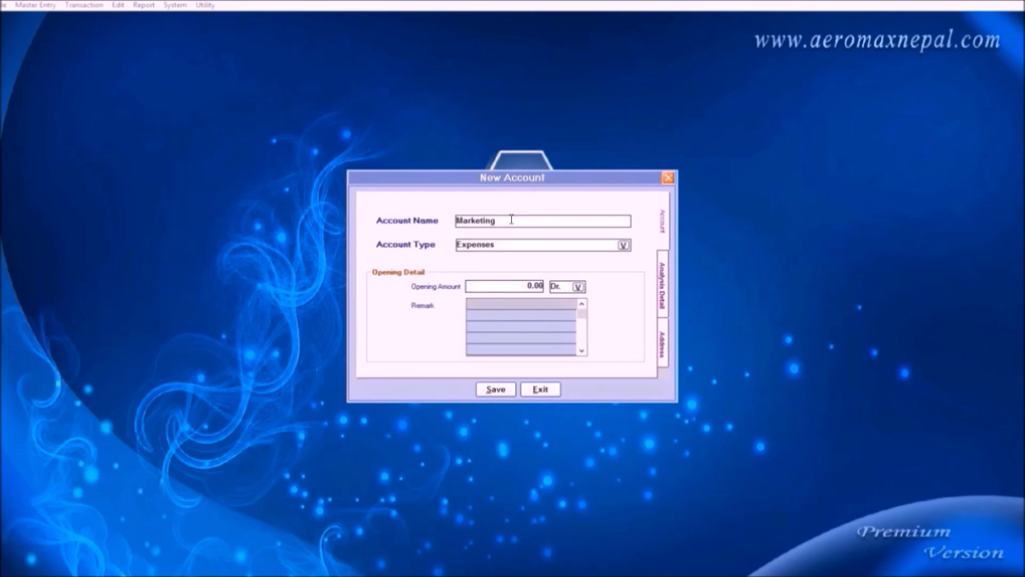
key("Return")
key("Return")
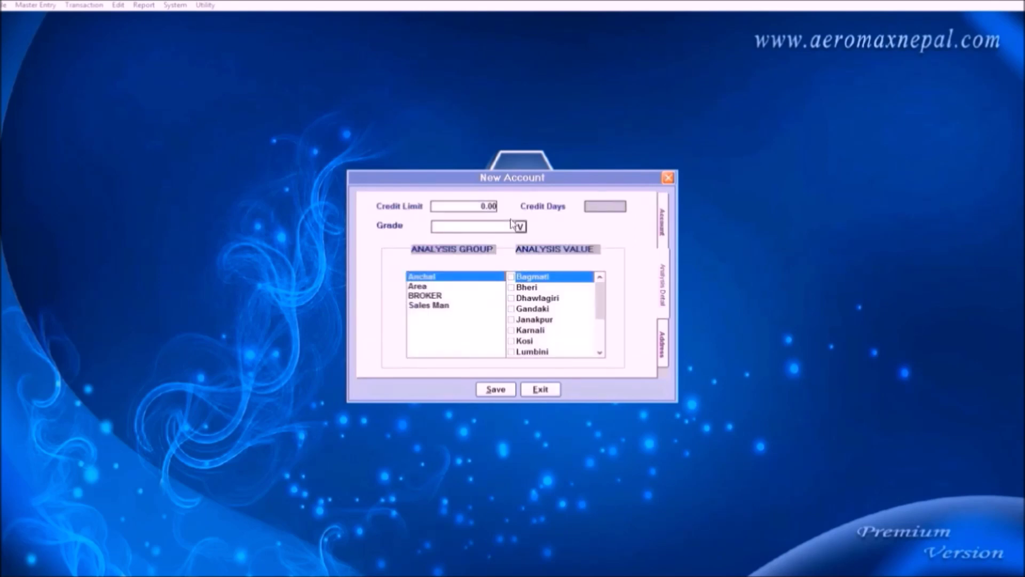
key("Return")
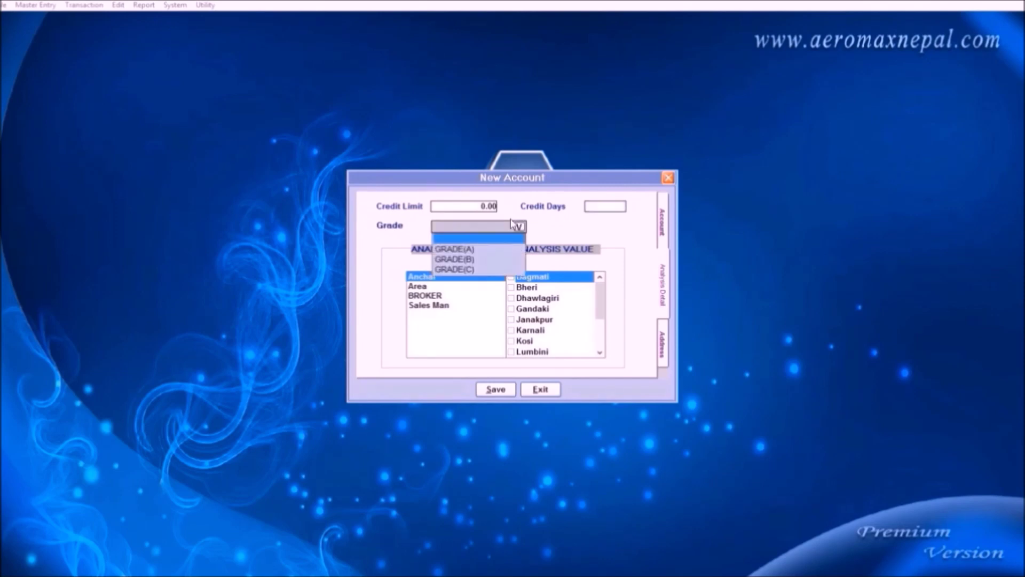
key("Return")
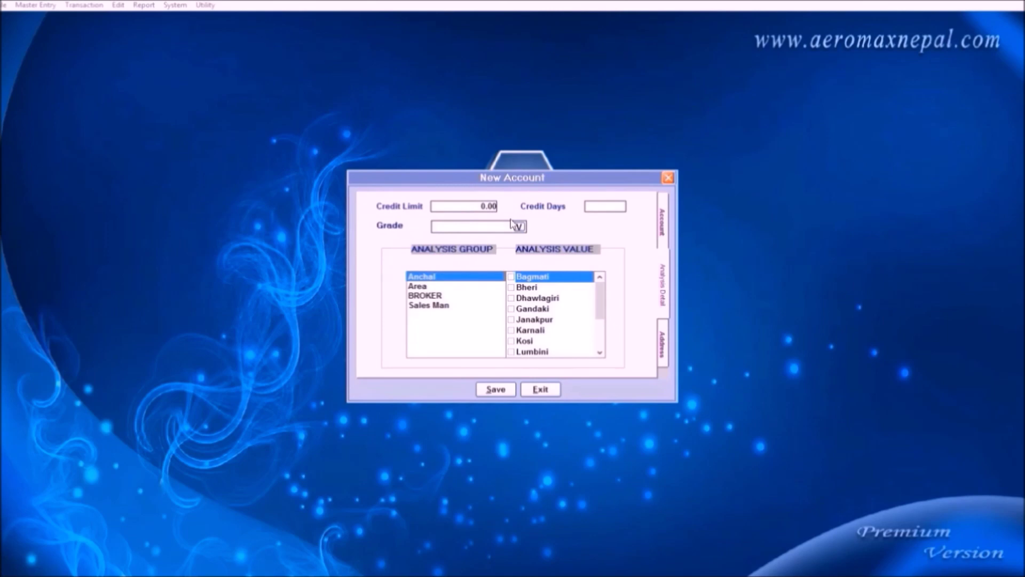
- Examine the available analysis groups and the analysis values offered for the Anchal group
key("Down")
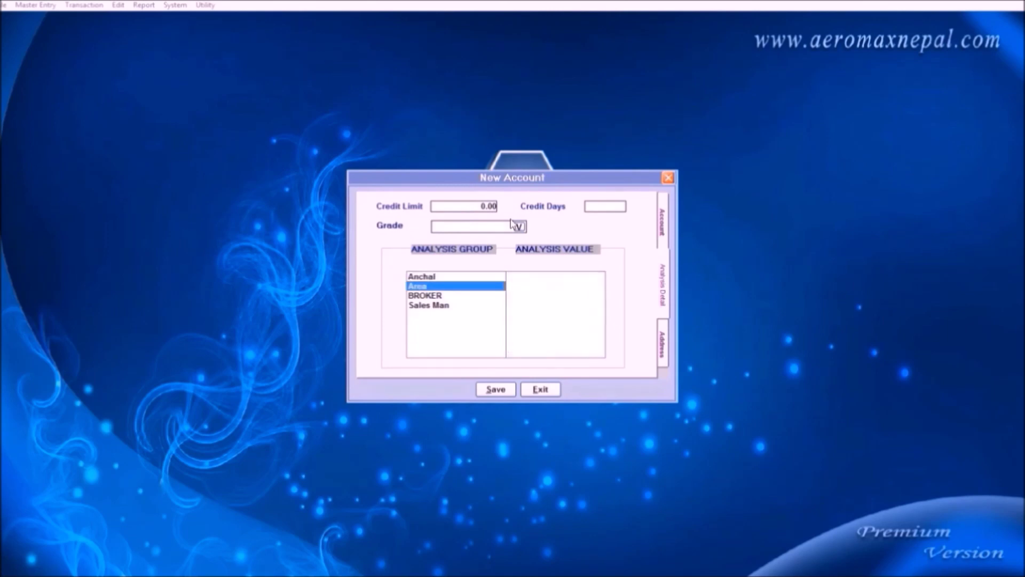
key("Down")
key("Down")
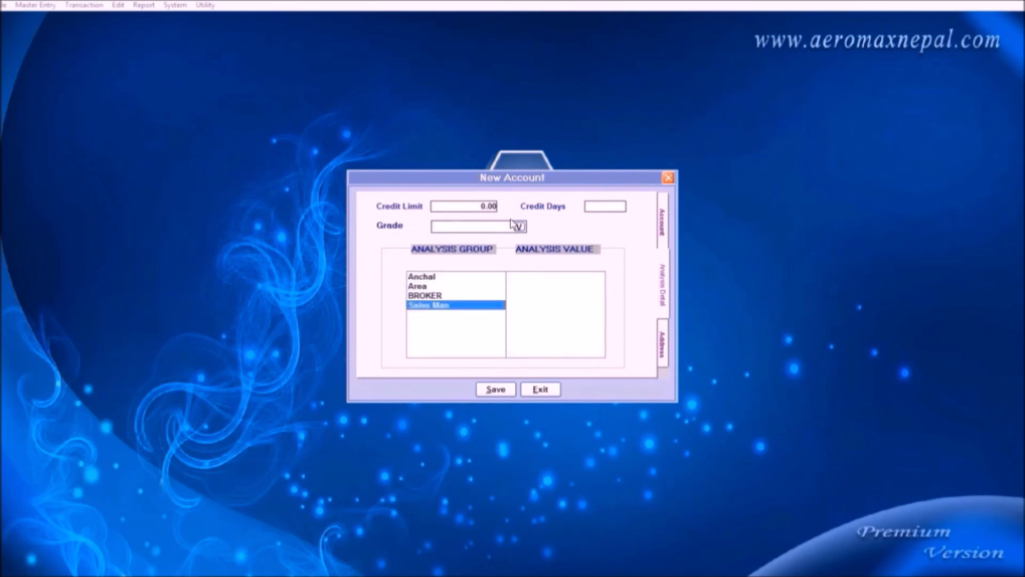
key("Up")
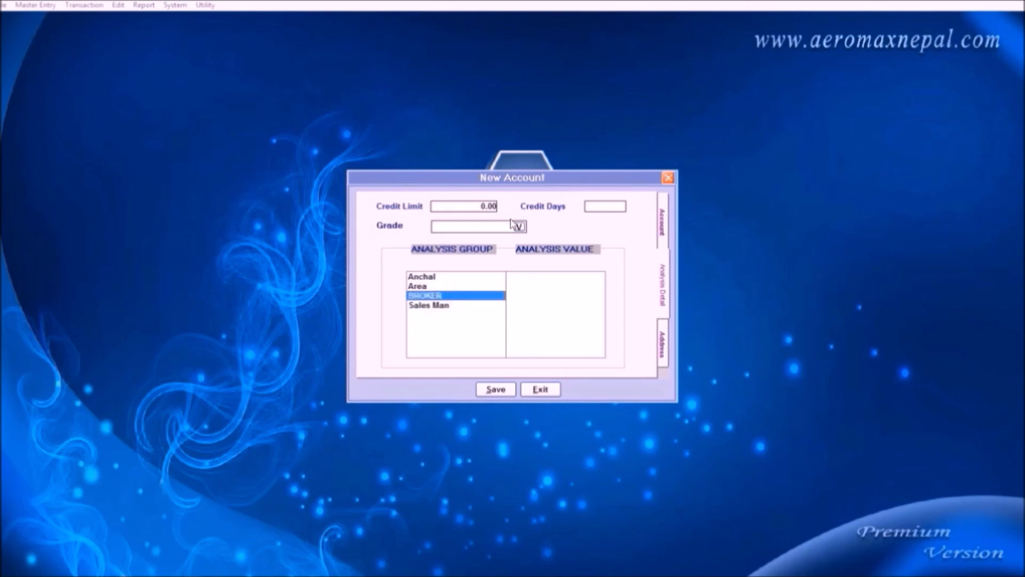
key("Up")
key("Up")
key("Down")
key("Up")
key("Down")
key("Down")
key("Down")
key("Down")
key("Down")
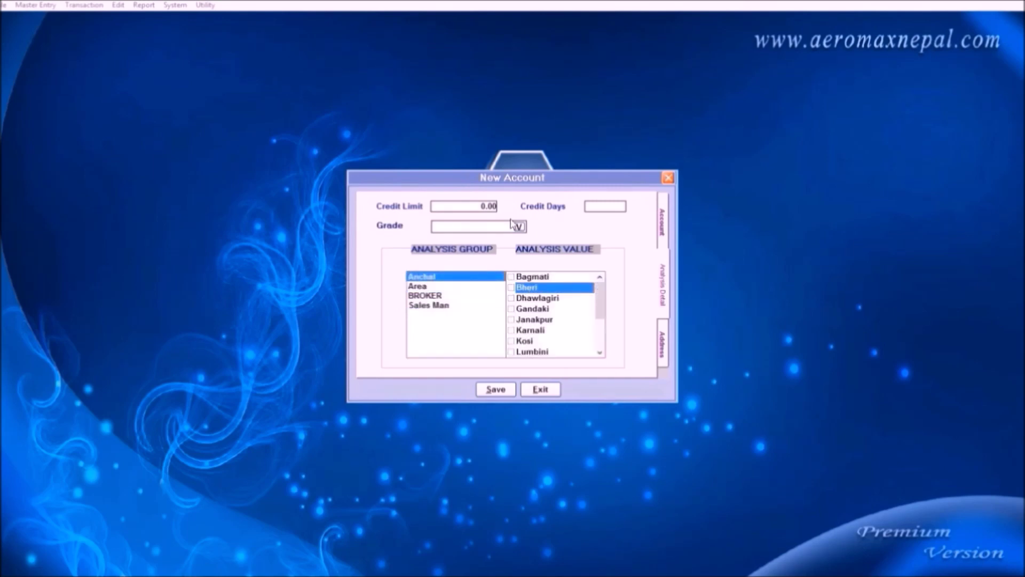
key("Up")
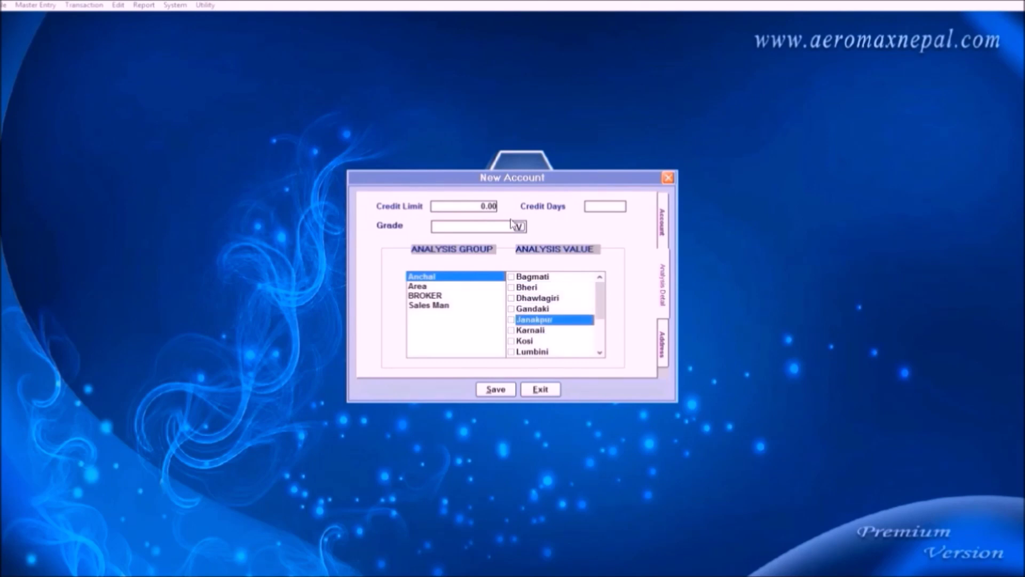
key("Down")
key("Up")
key("space")
key("Up")
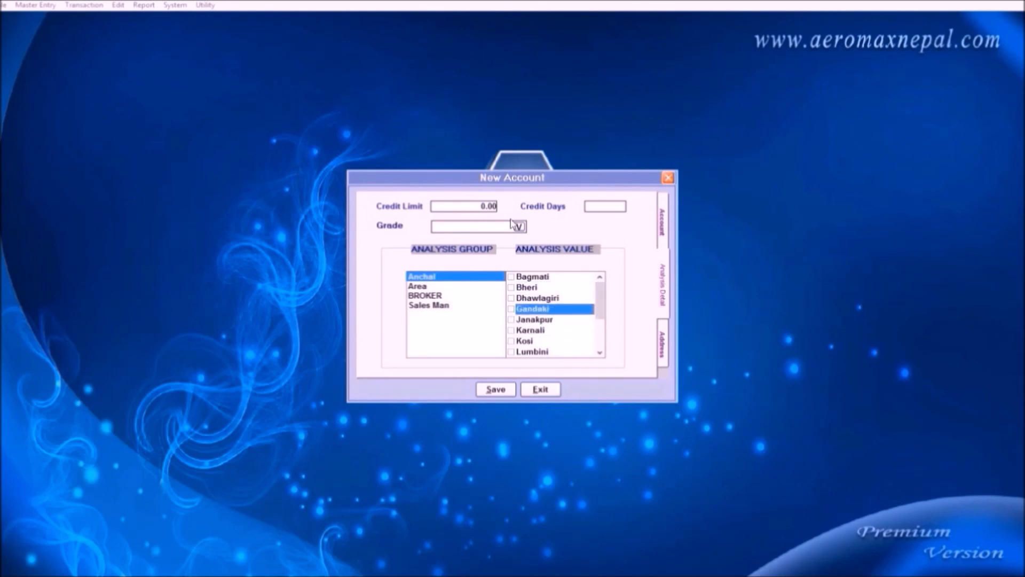
key("Up")
key("Up")
key("Up")
- Leave the account's address details blank and save the Marketing account
key("Return")
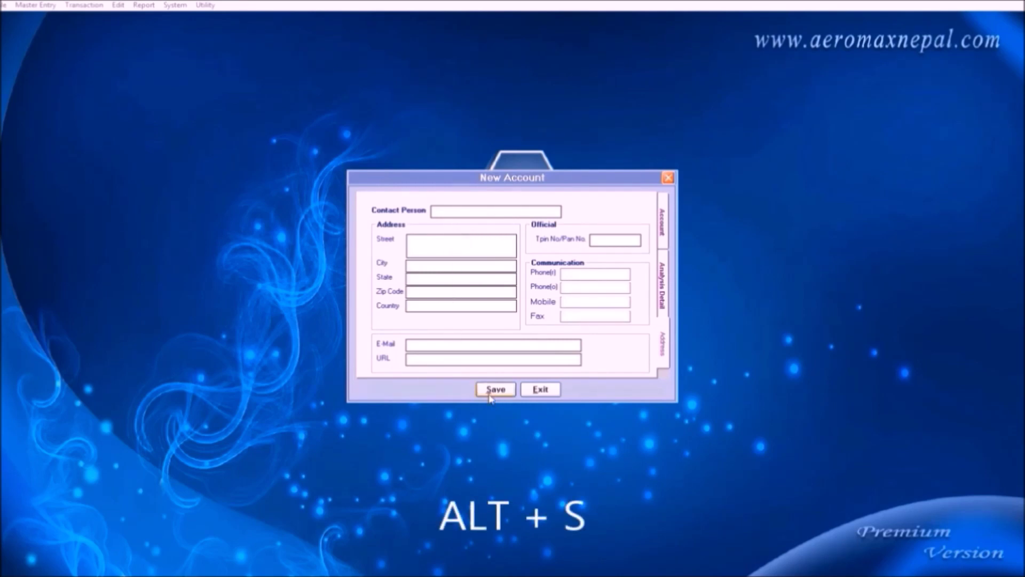
key("alt+s")
- Start a new item named Laptop and accept the suggested item code
left_click(36, 5)
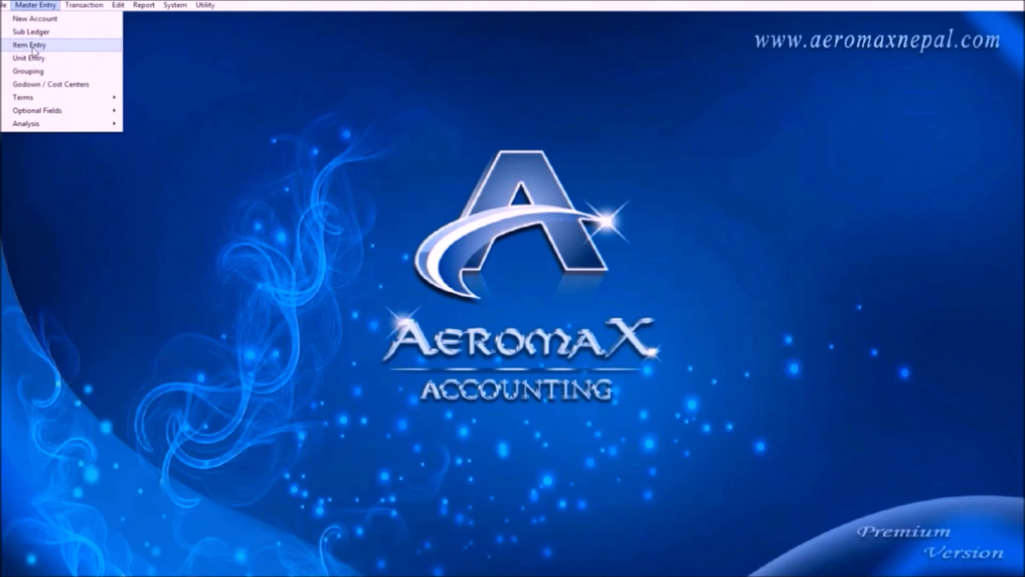
left_click(33, 46)
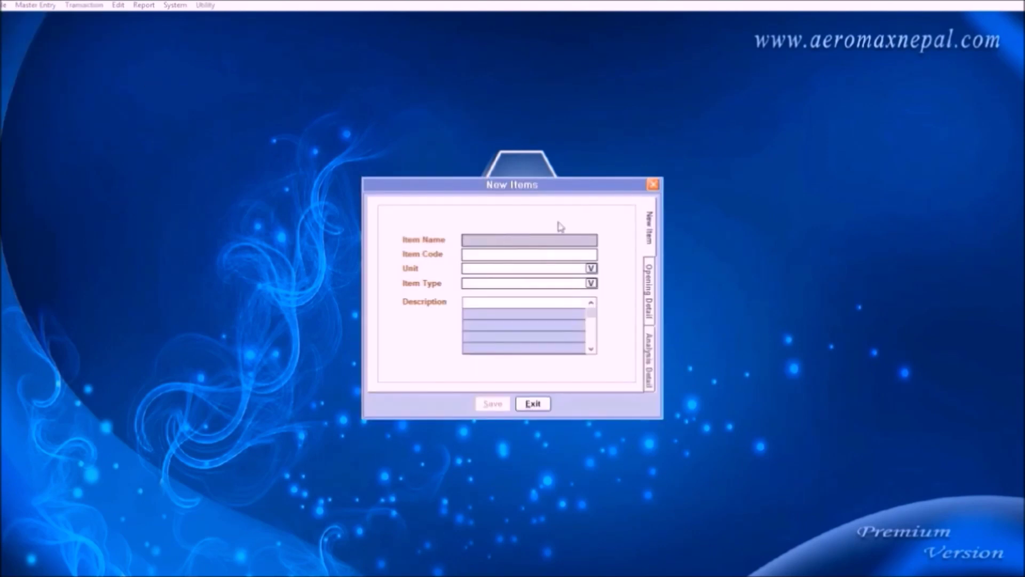
type("Laptop")
key("Return")
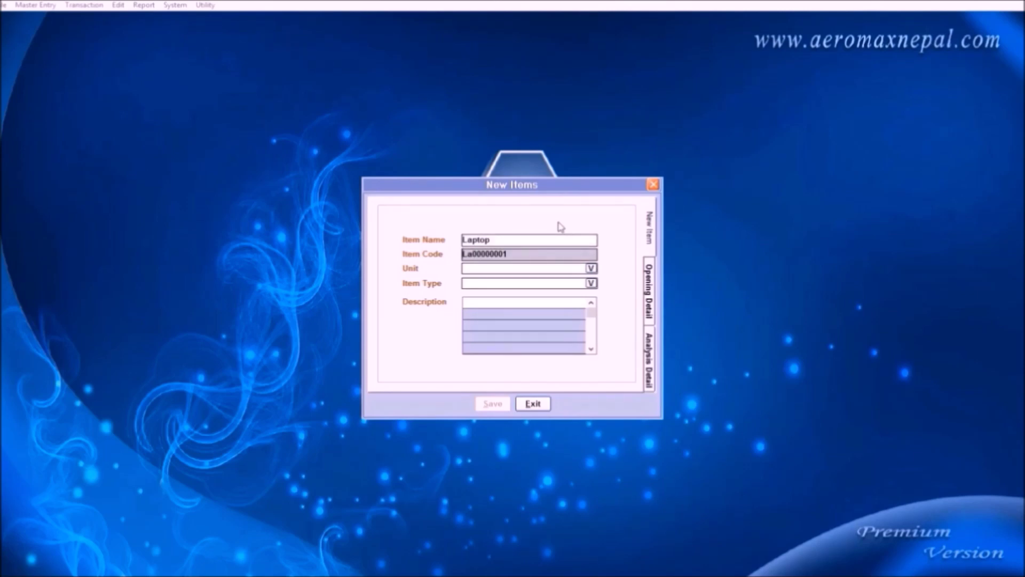
key("Return")
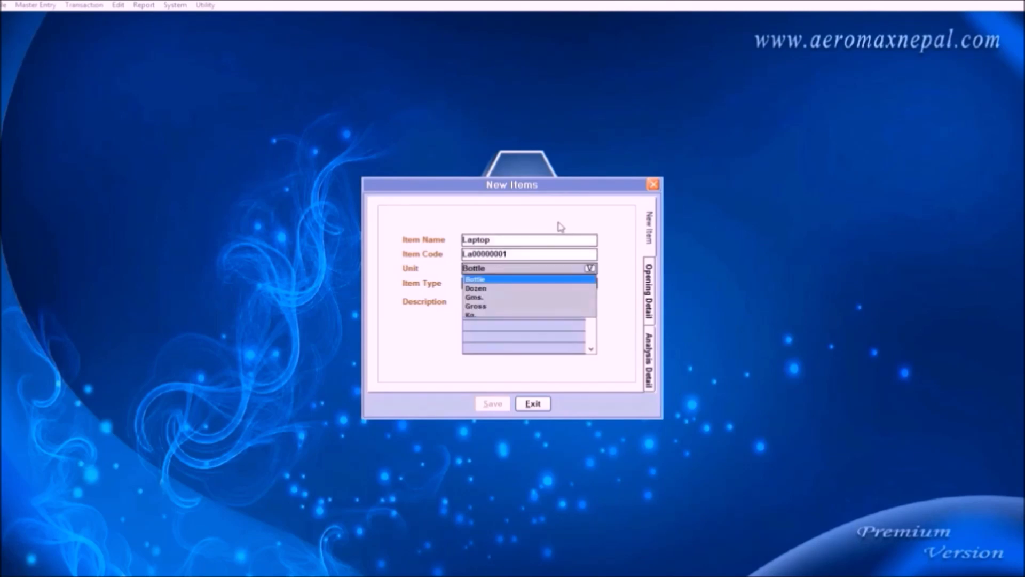
- Set the Laptop item's unit to Pcs
key("Down")
key("Down")
key("Down")
key("Down")
key("Down")
key("Down")
key("Down")
key("Down")
key("Down")
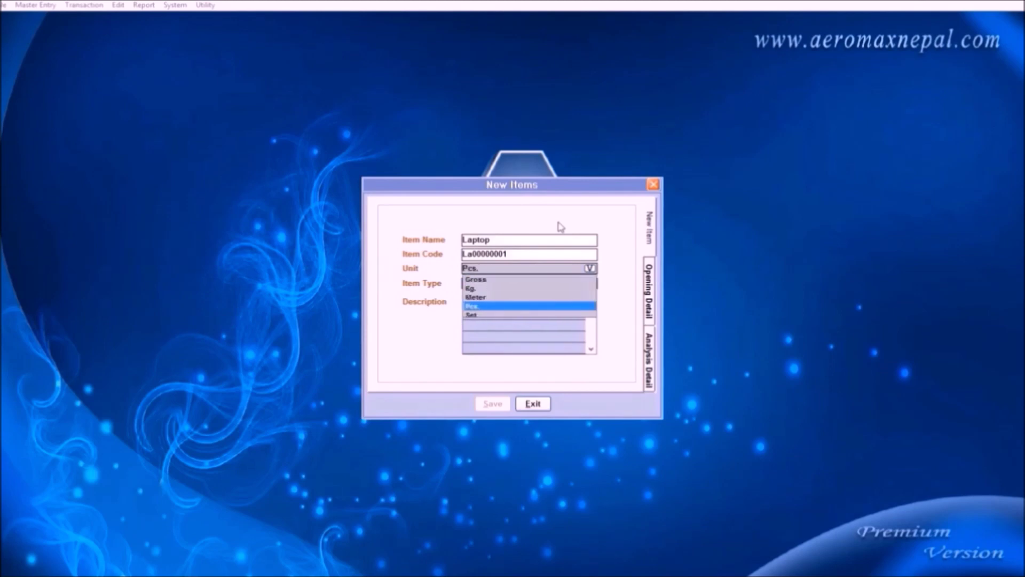
key("Down")
key("Down")
key("Down")
key("Up")
key("Up")
key("Up")
key("Up")
key("Up")
key("Up")
key("Up")
key("Up")
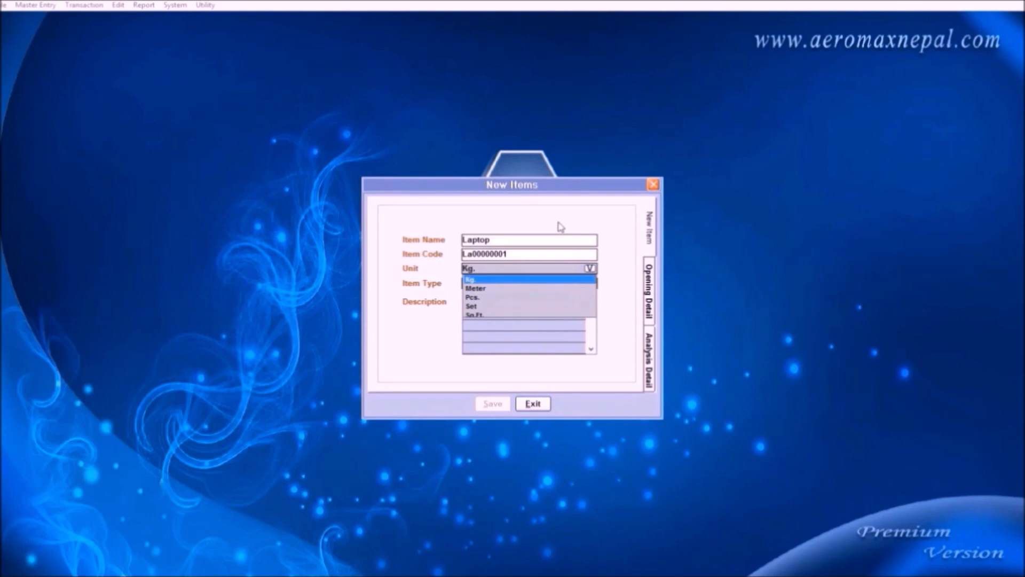
key("Down")
key("Down")
key("Down")
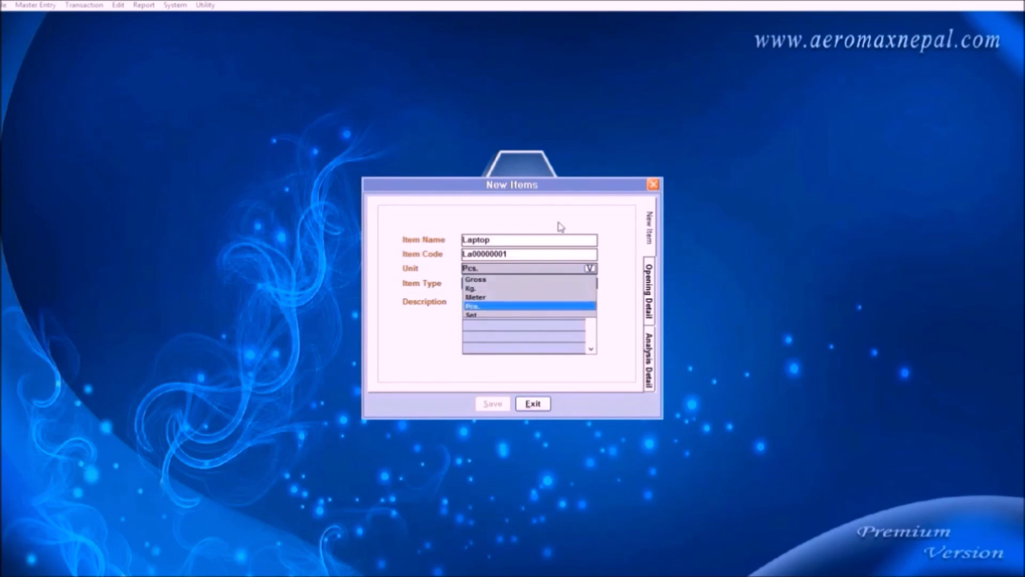
key("Up")
key("Up")
key("Up")
key("Down")
key("Down")
key("Down")
key("Return")
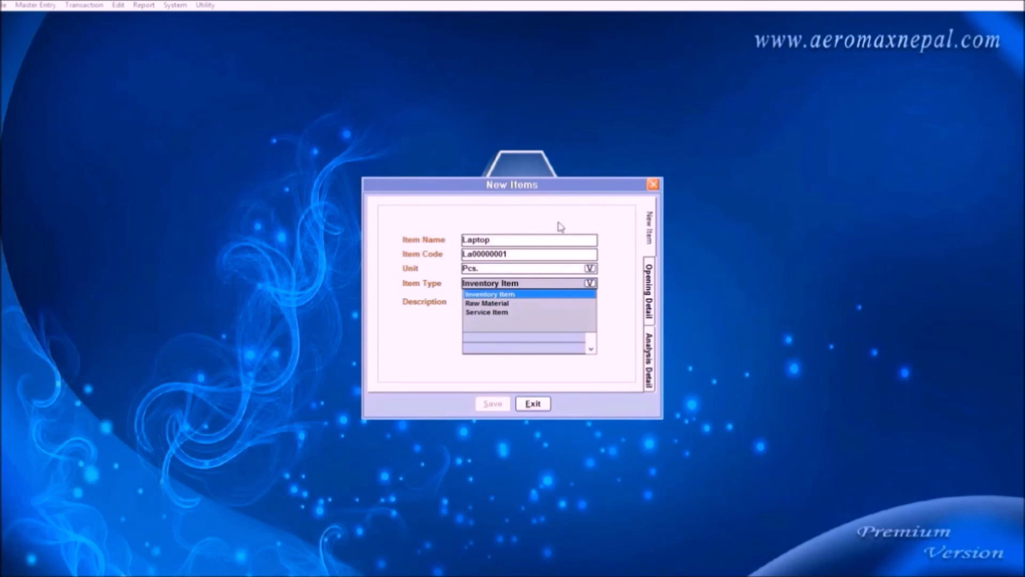
- Set the Laptop's item type to Inventory Item and describe it in three lines as i7, 6Gb and Nvidia
key("Return")
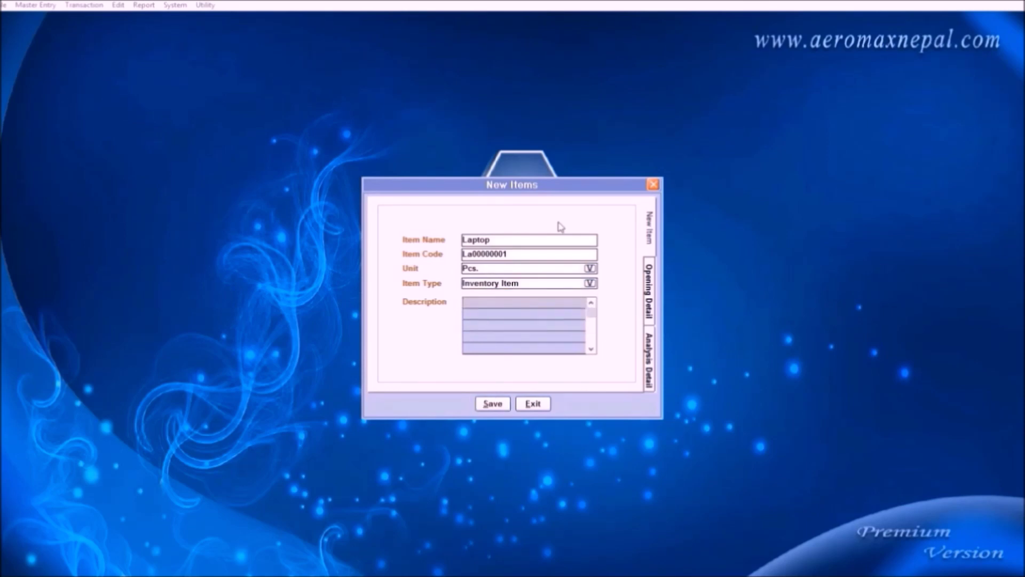
type("i7")
key("Return")
type("8Gb")
key("BackSpace")
key("BackSpace")
key("BackSpace")
type("6Gb")
key("Return")
type("Nvidia")
key("Return")
key("Return")
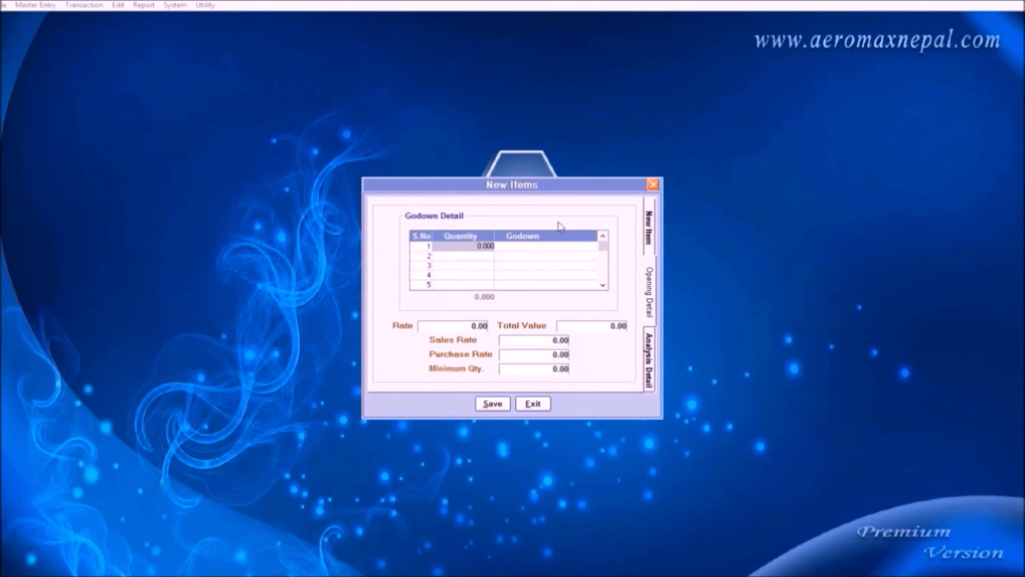
- Enter an opening quantity of 10 for the Laptop in the Default godown
type("10")
key("Return")
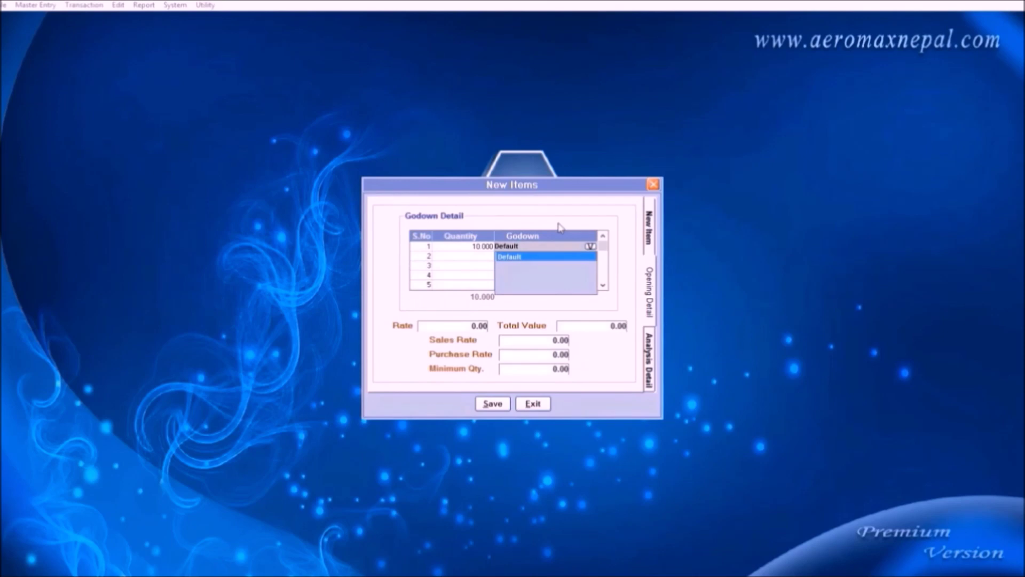
key("Return")
key("Return")
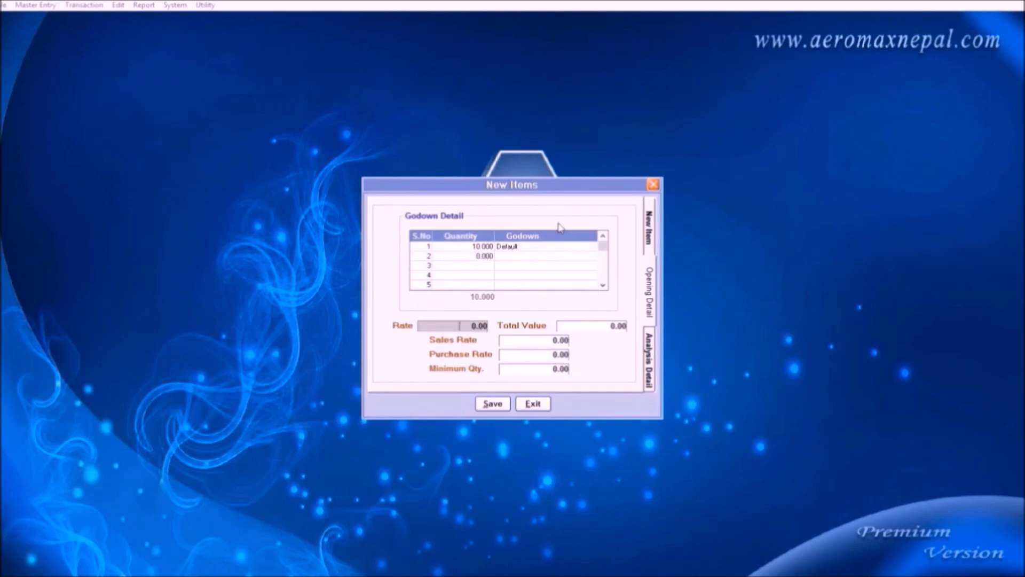
- Skip the opening rate and total value, and set the sales rate to 80000 and the purchase rate to 70000
key("Return")
key("Return")
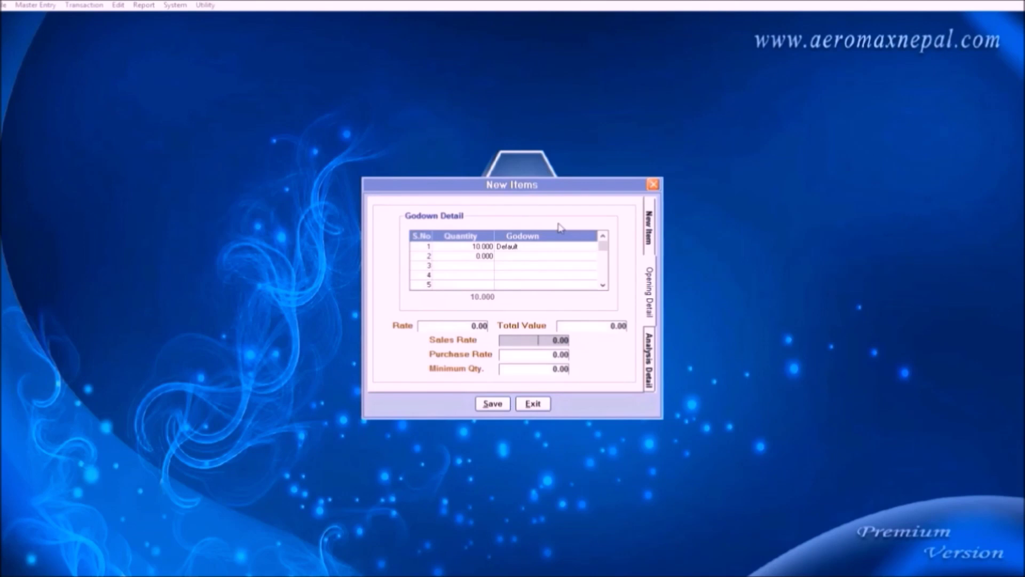
type("80000")
key("Return")
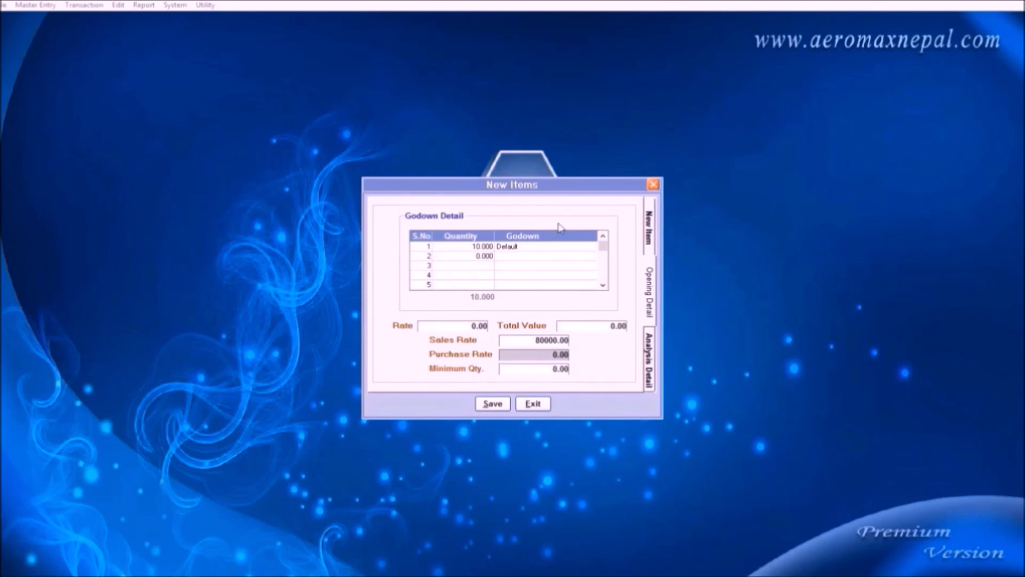
type("5")
type("0000")
key("Return")
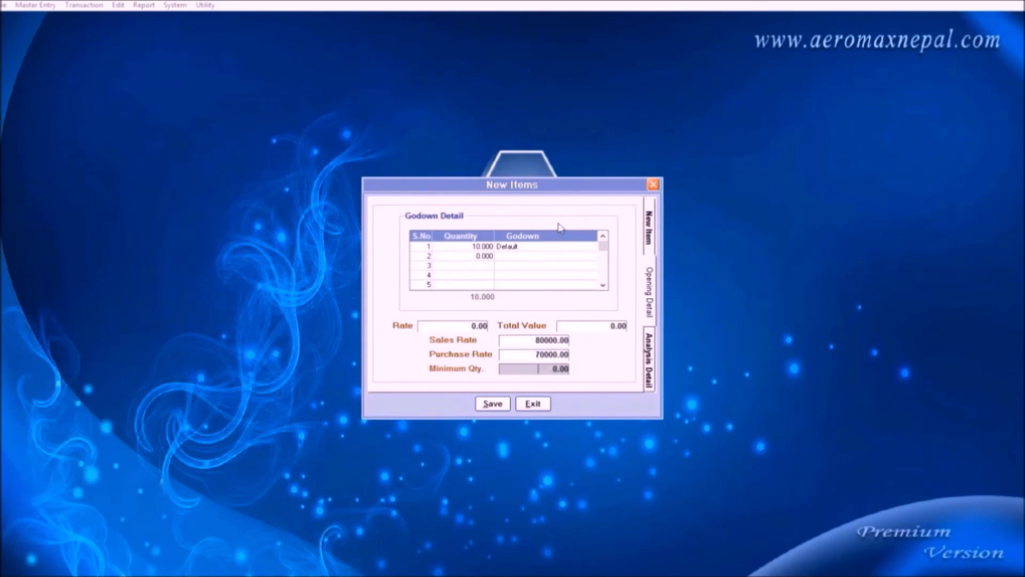
- Leave the minimum quantity and packing details at their defaults, save the Laptop item and close the item form
key("Return")
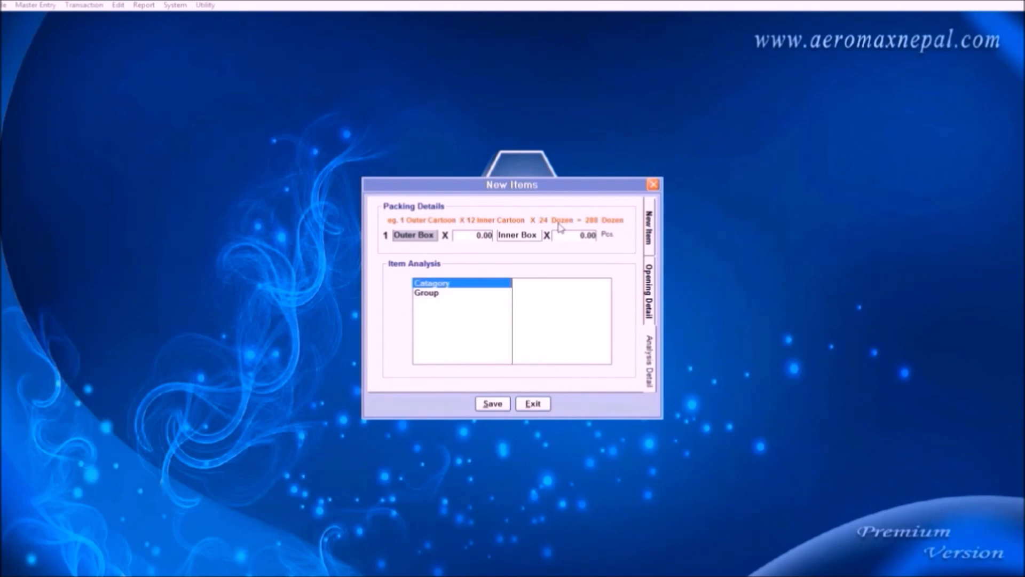
key("Tab")
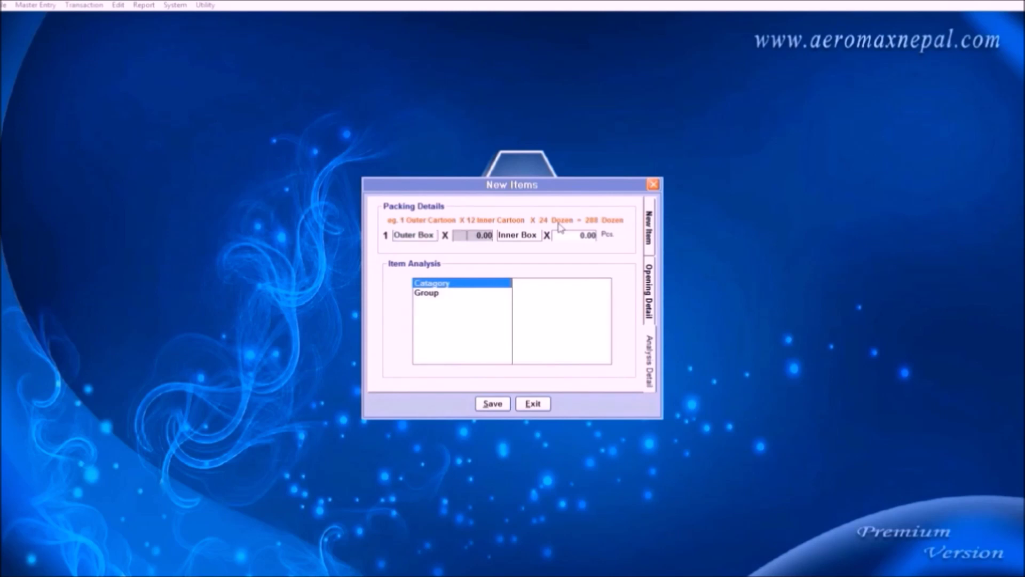
key("Tab")
key("Tab")
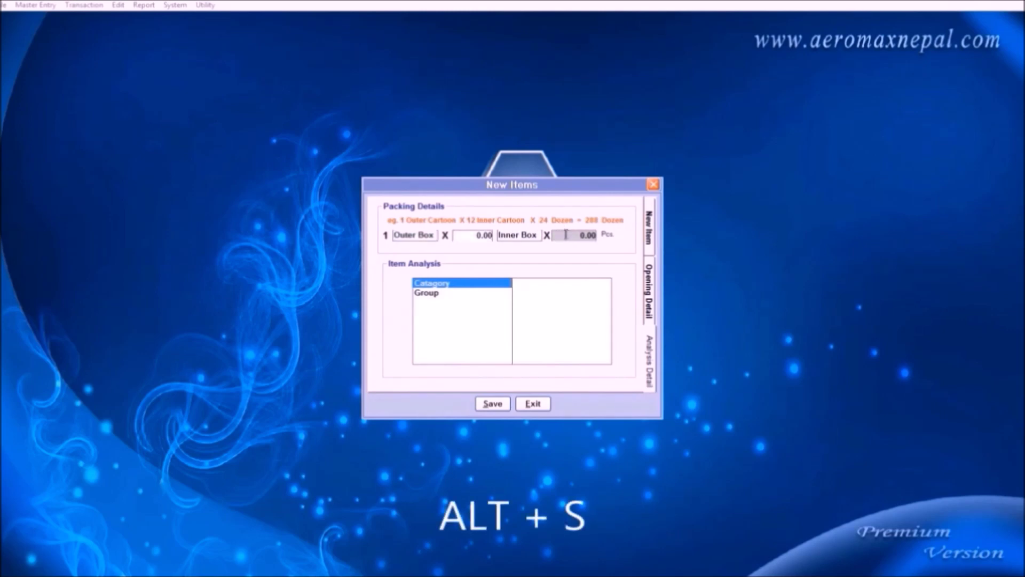
left_click(529, 405)
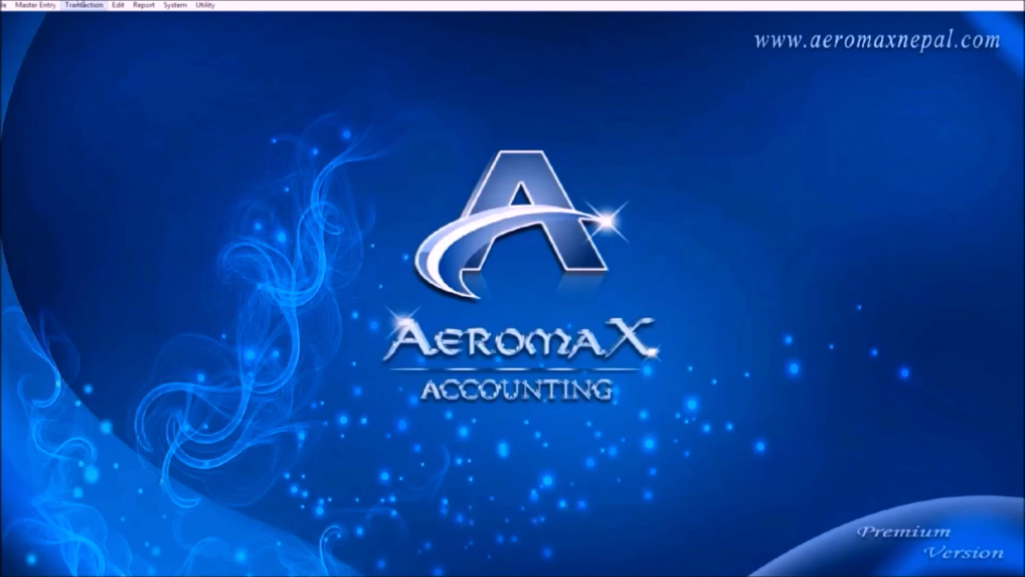
- Open unit entry from the master data and add a unit named Centimeter
left_click(24, 6)
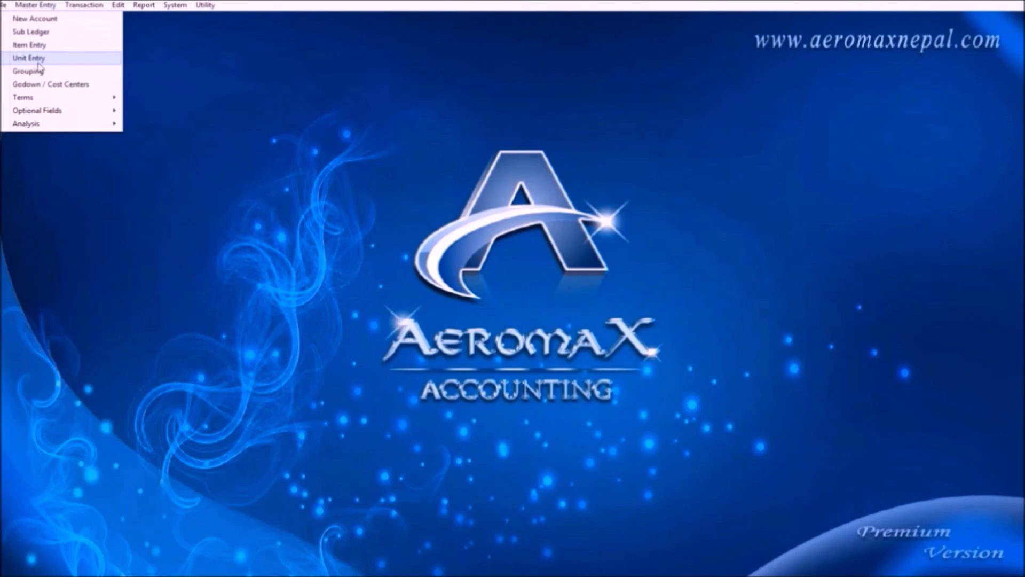
left_click(32, 58)
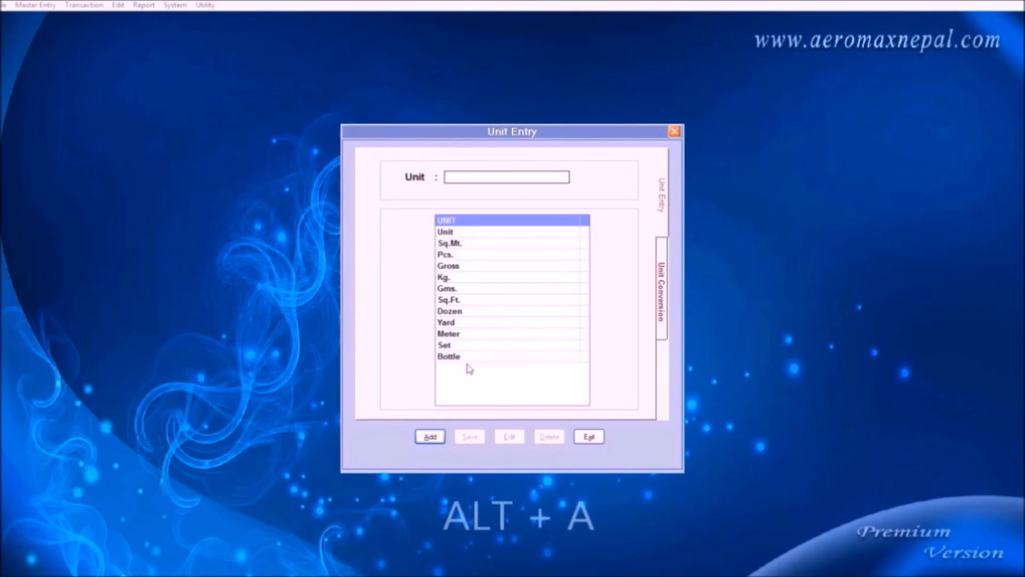
key("alt+a")
type("Centimeter")
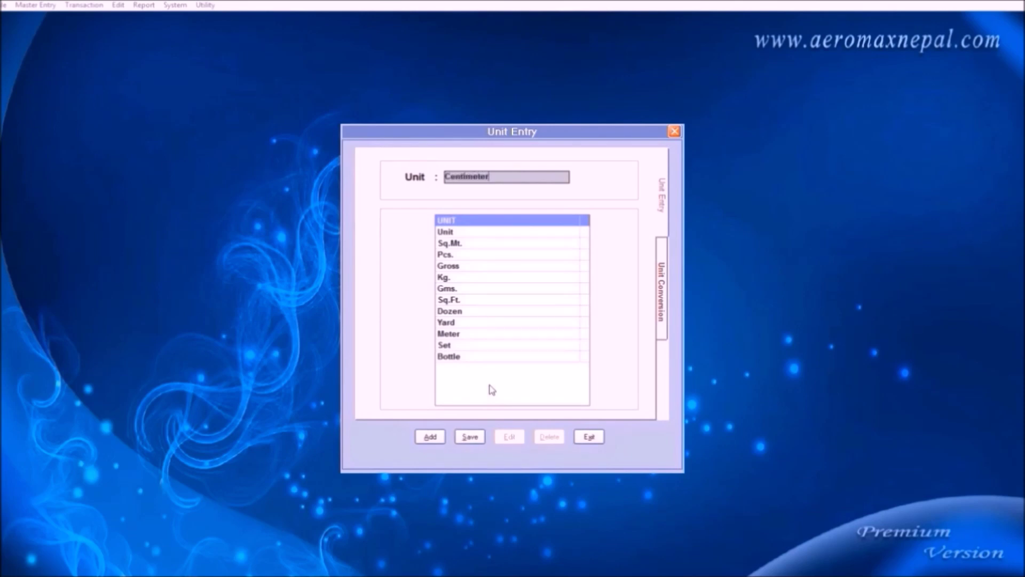
key("Tab")
key("Return")
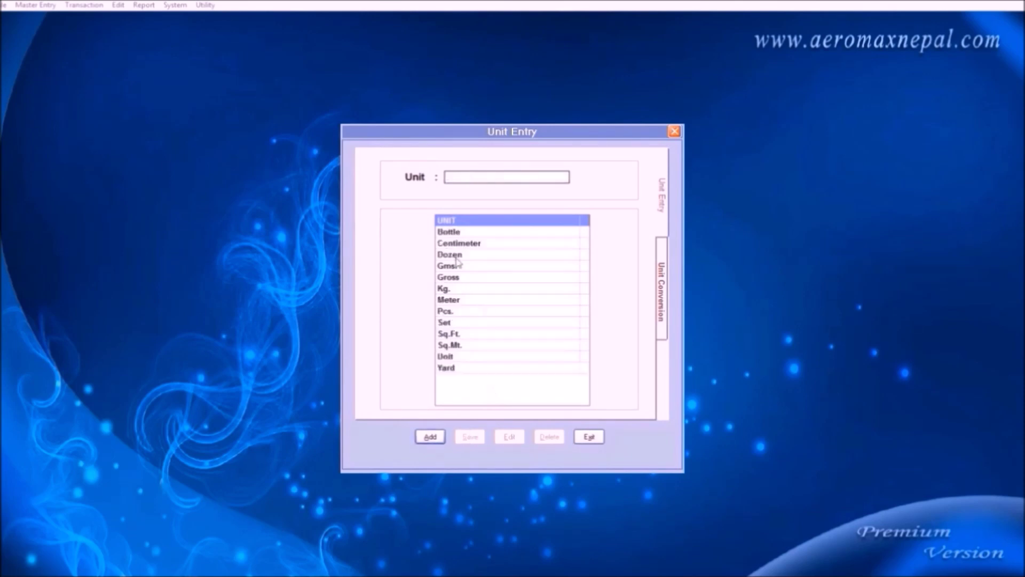
- Add another unit named Inch
left_click(430, 437)
type("Inch")
key("Tab")
key("Return")
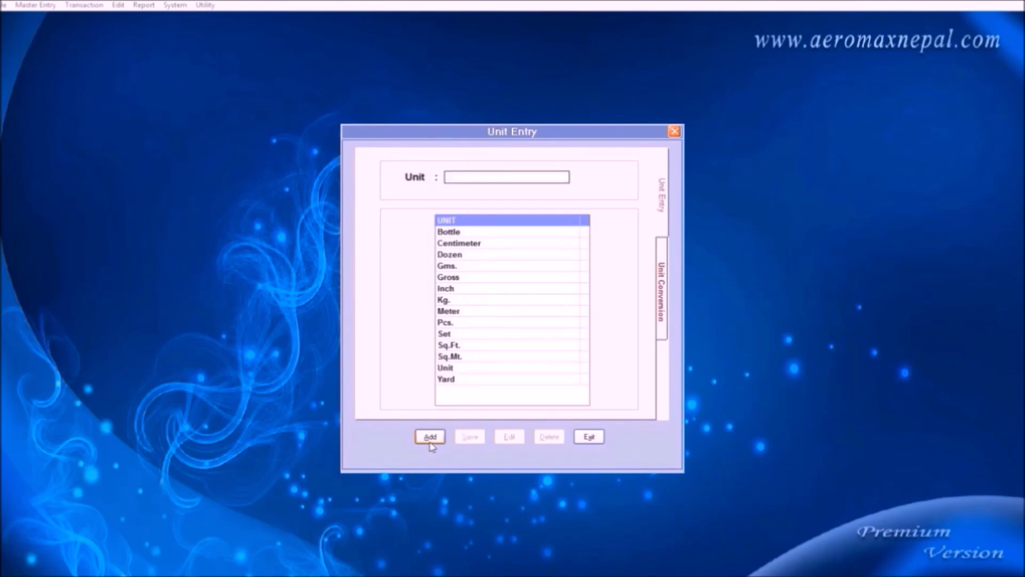
- Add a unit named Pound, and look at the defined unit conversions before closing unit entry
left_click(430, 438)
type("Pound")
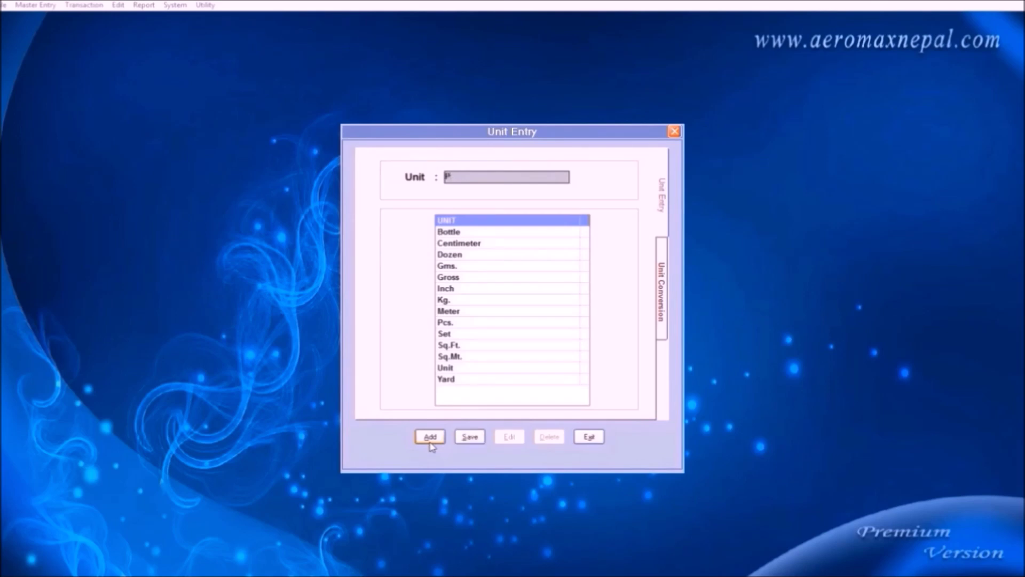
key("Tab")
key("Return")
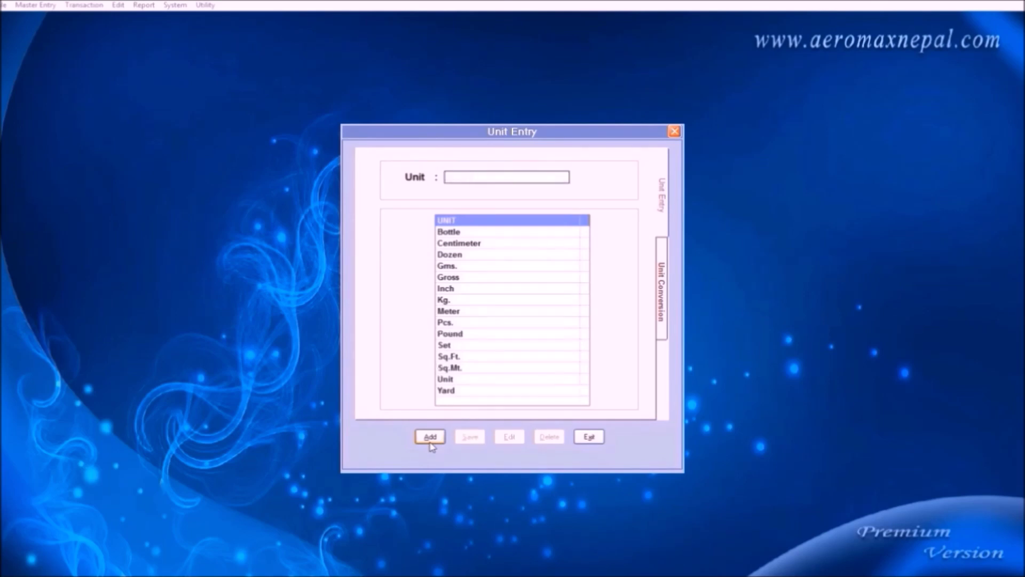
left_click(663, 303)
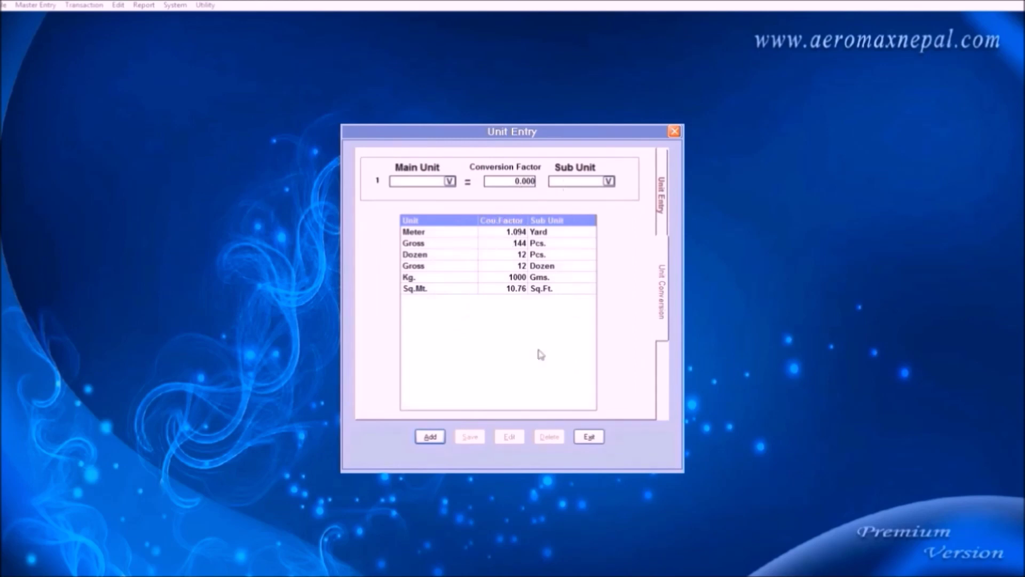
left_click(589, 438)
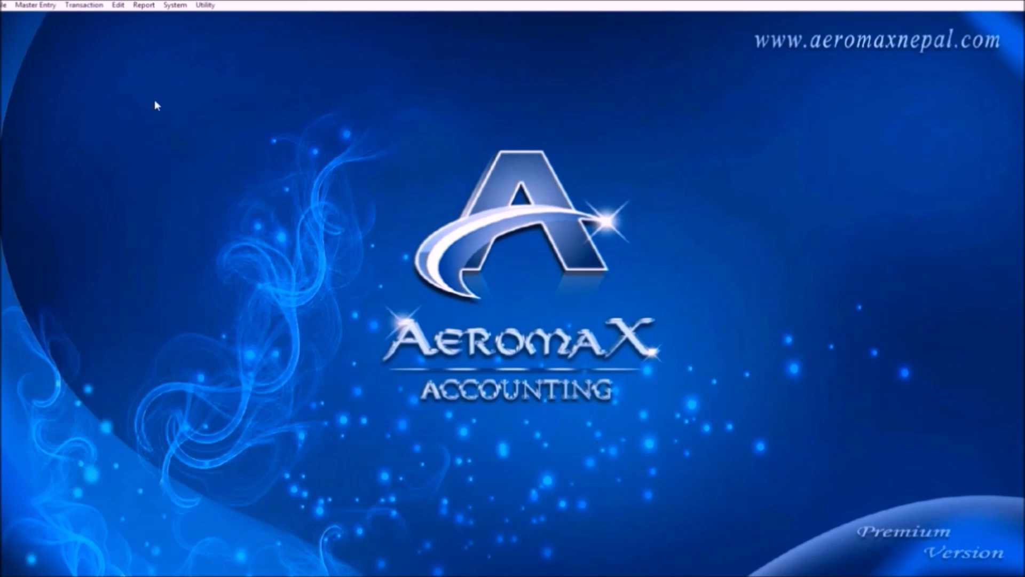
- Try out the Pound unit on a new inventory item named Dumbells, and close the form without saving
left_click(35, 5)
left_click(28, 45)
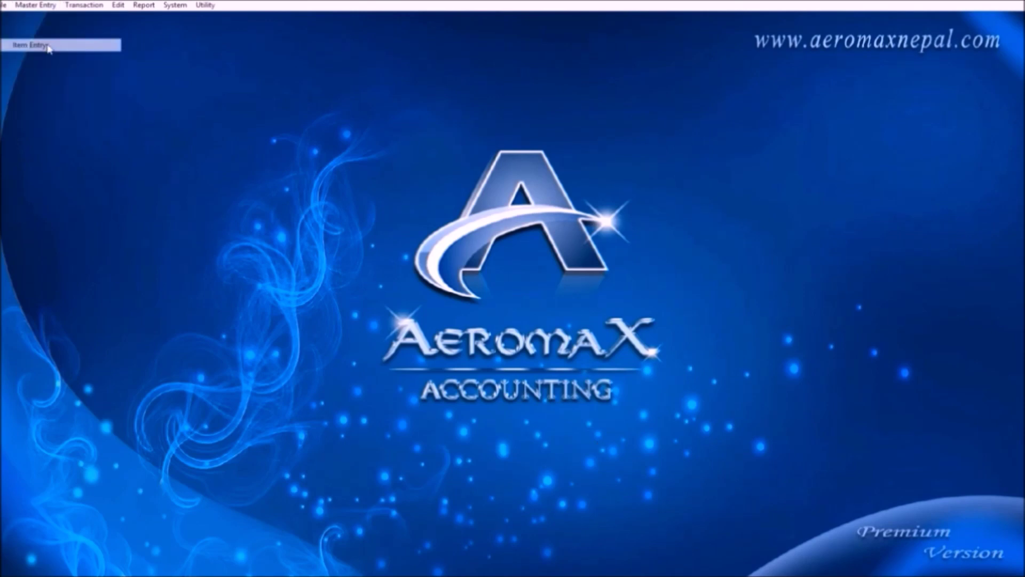
type("D")
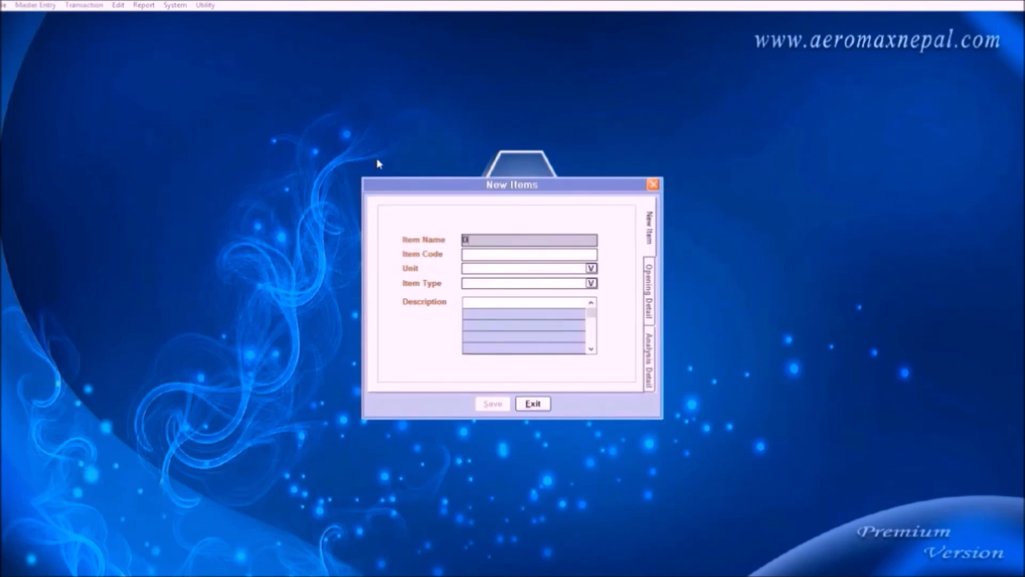
type("umbells")
key("Return")
key("Return")
key("Down")
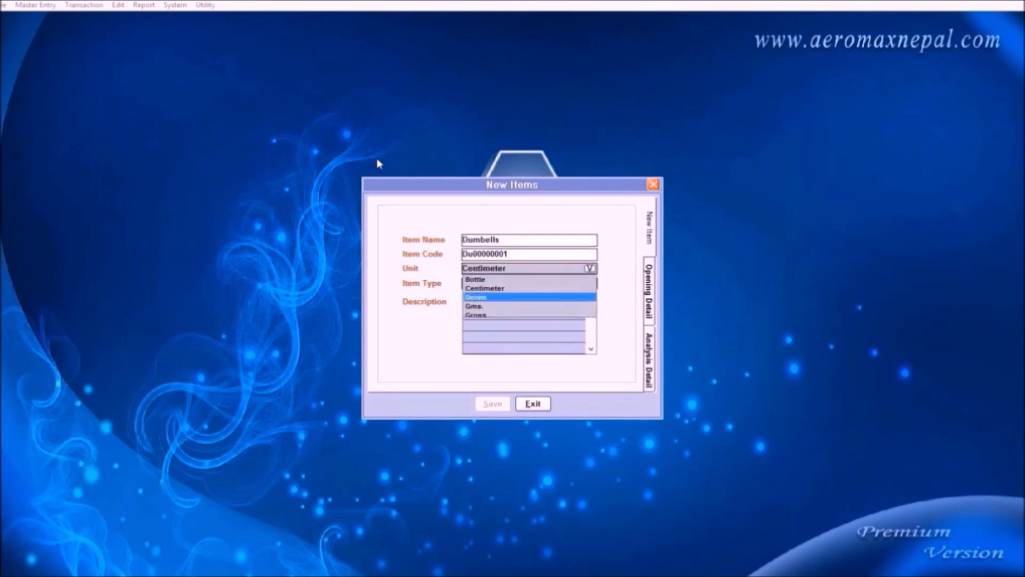
key("p")
key("p")
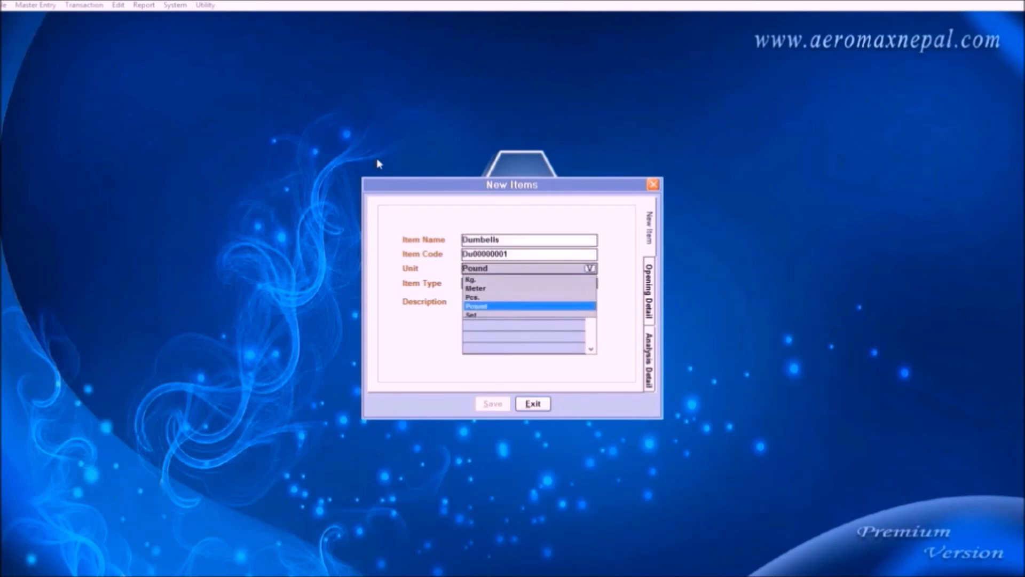
key("Return")
key("Return")
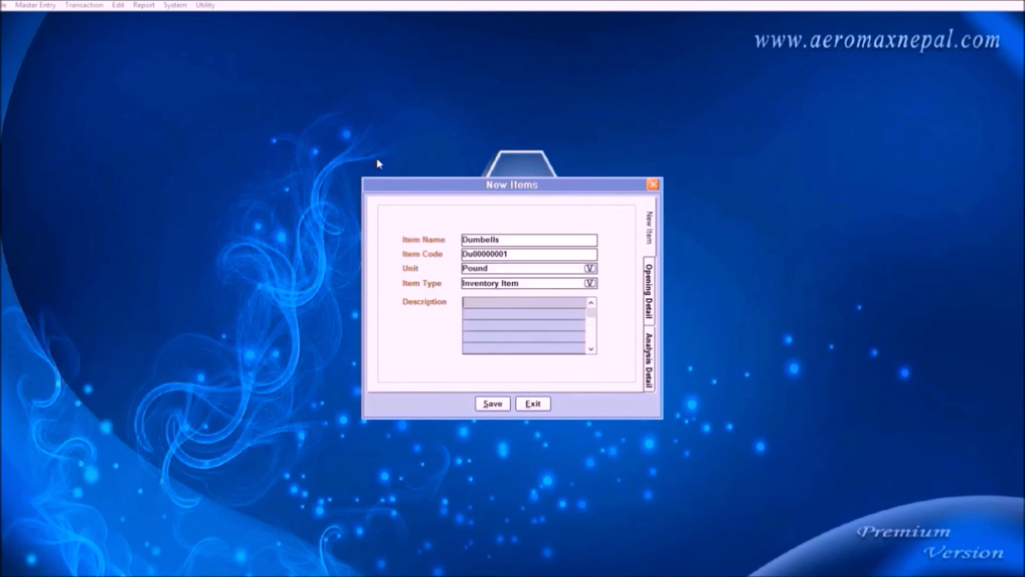
left_click(533, 403)
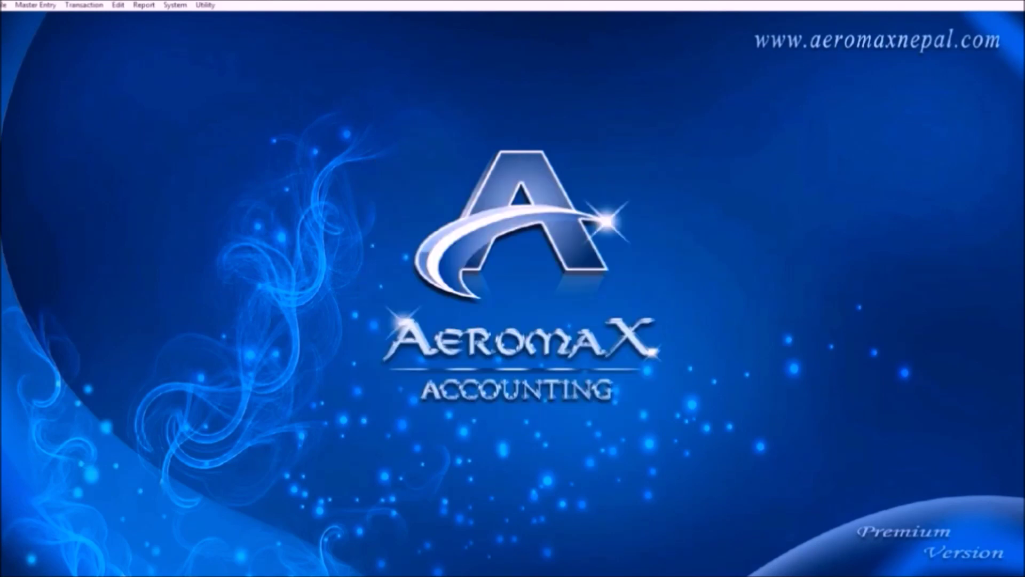
- Look through the sub groups and their groups in the grouping master, and close it
left_click(35, 4)
left_click(31, 71)
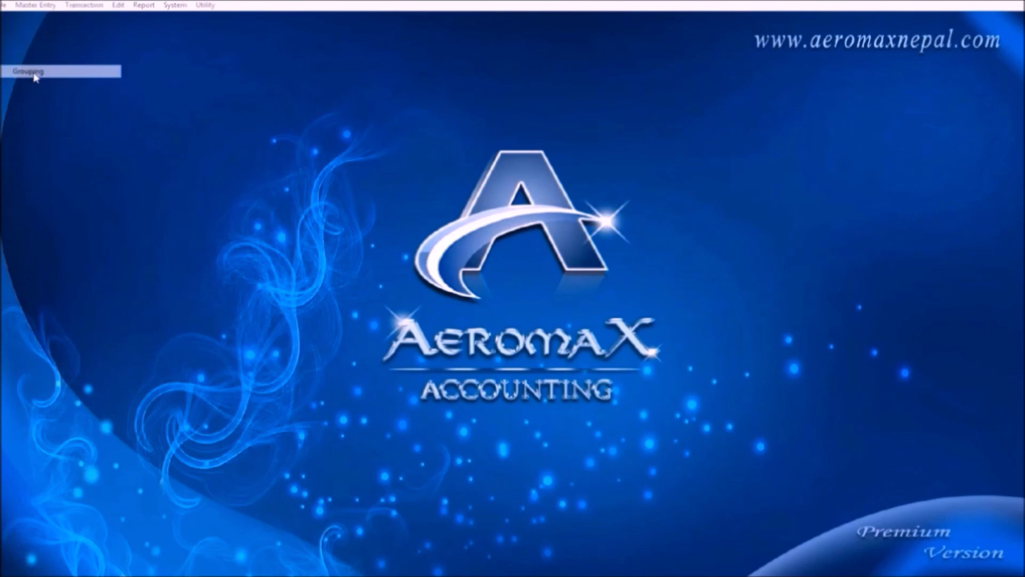
left_click_drag(627, 245, 626, 384)
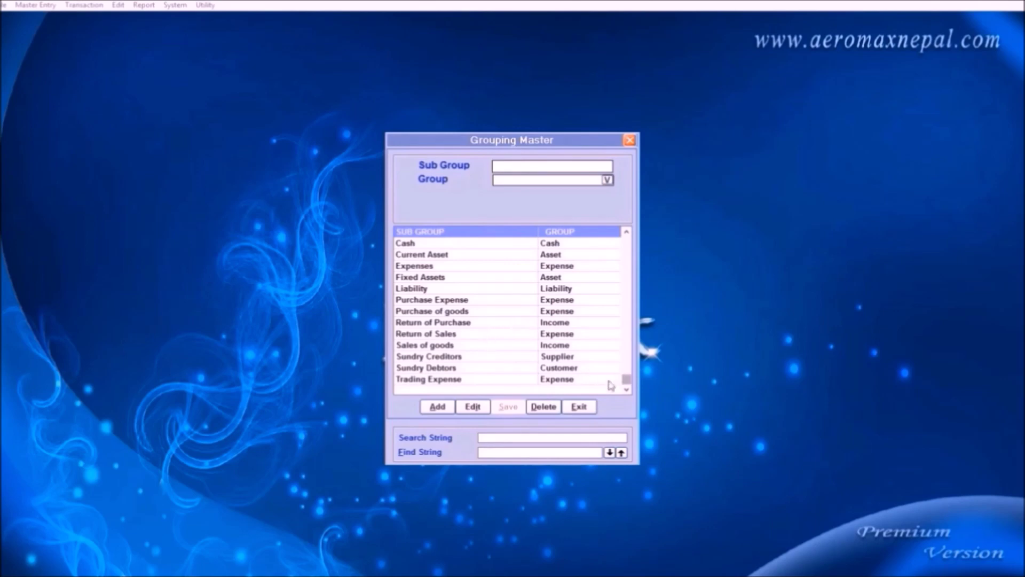
left_click(579, 407)
- Add a godown named Godown #1 with the address kalimati, leaving the contact details blank
left_click(35, 4)
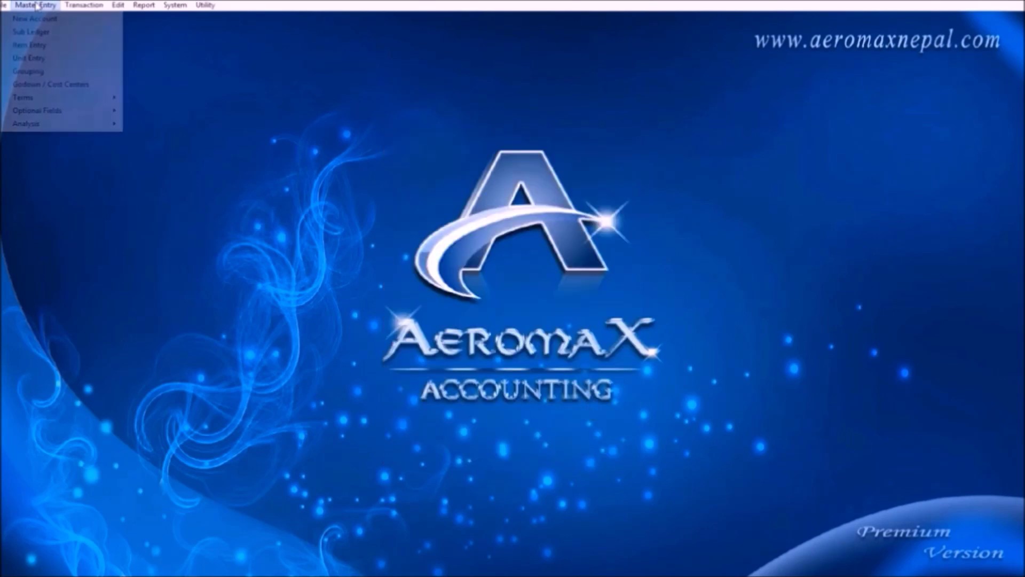
left_click(44, 87)
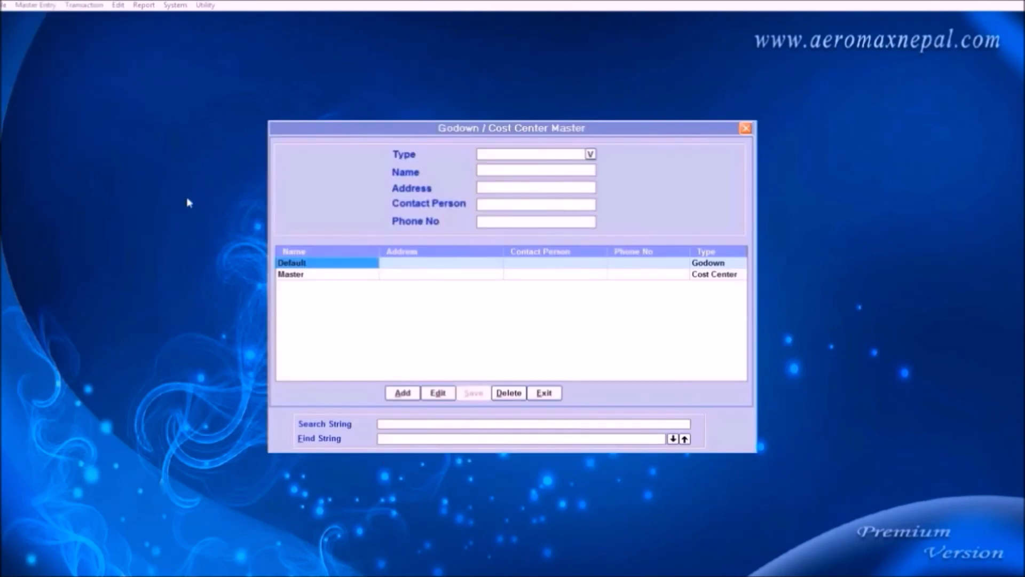
left_click(401, 393)
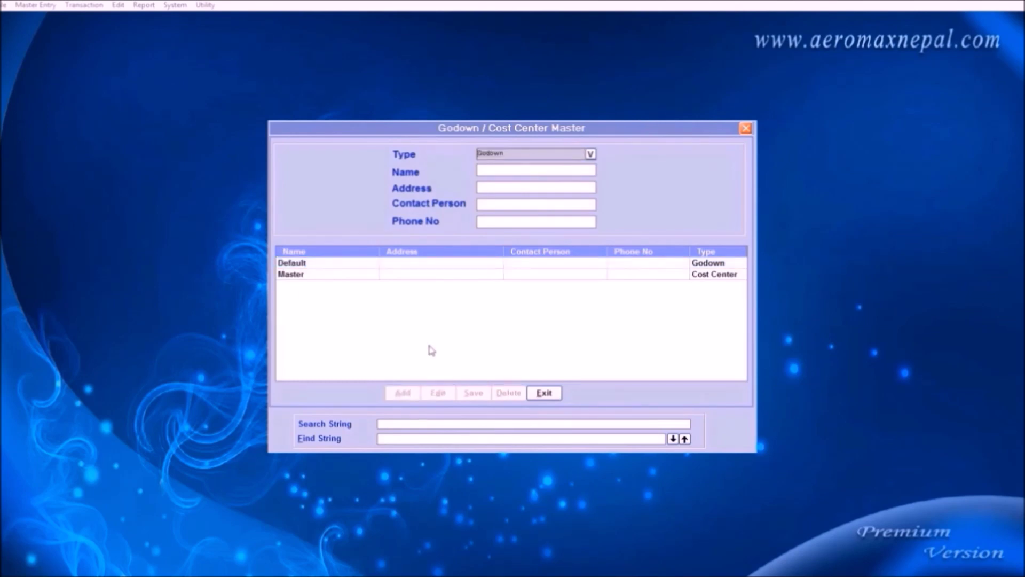
key("alt+Down")
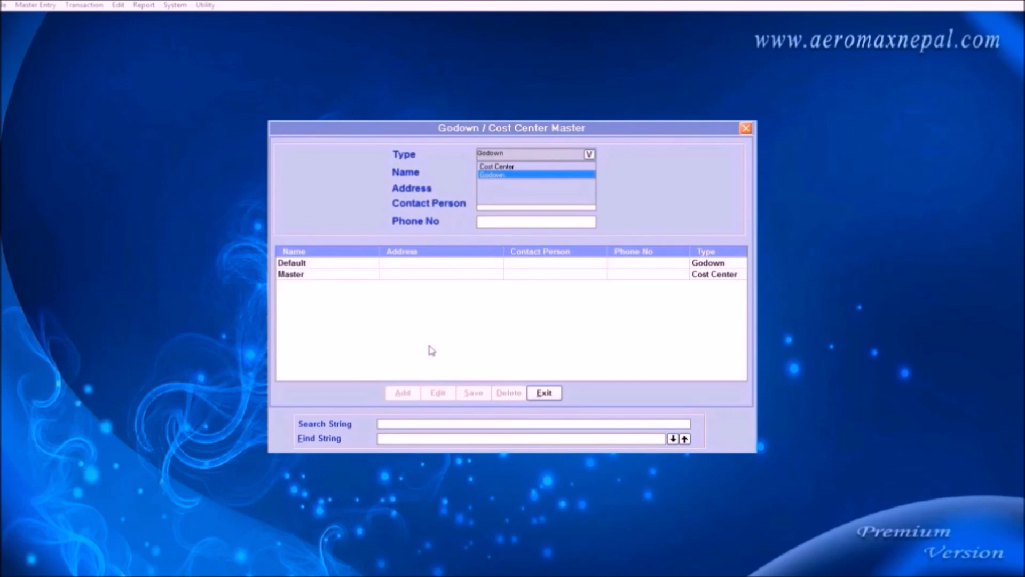
key("Return")
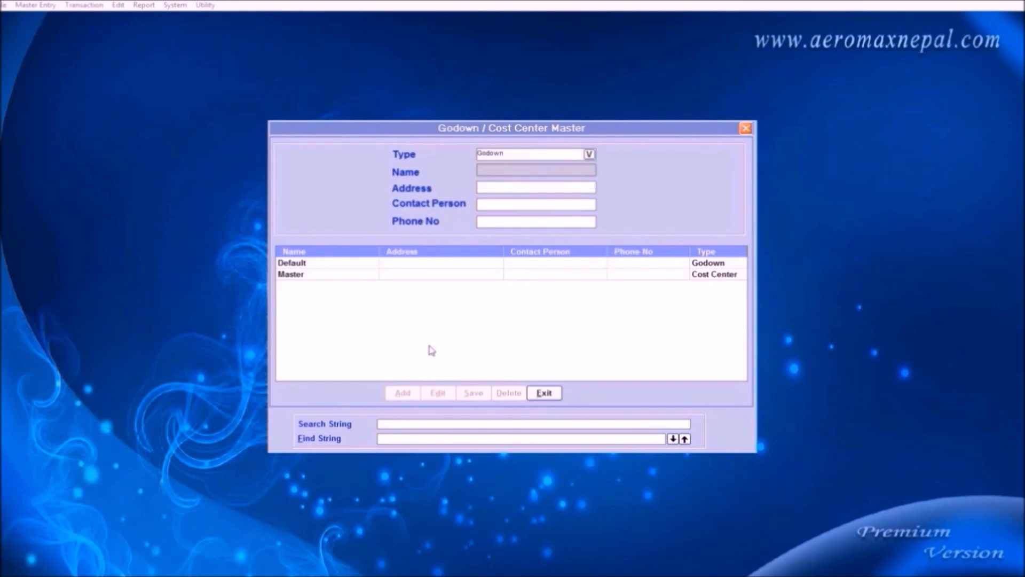
type("Godown #1")
key("Return")
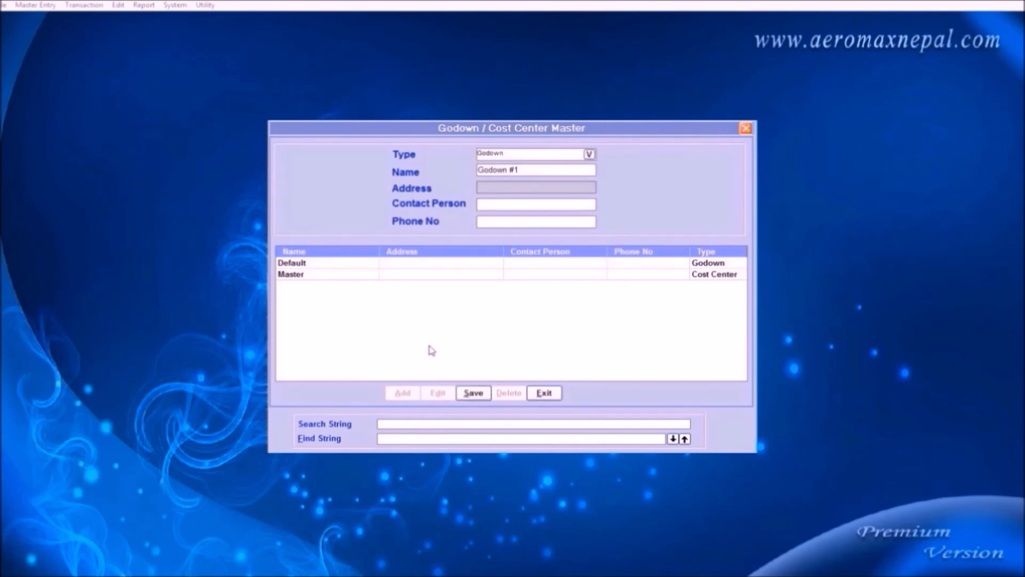
type("kalimati")
key("Return")
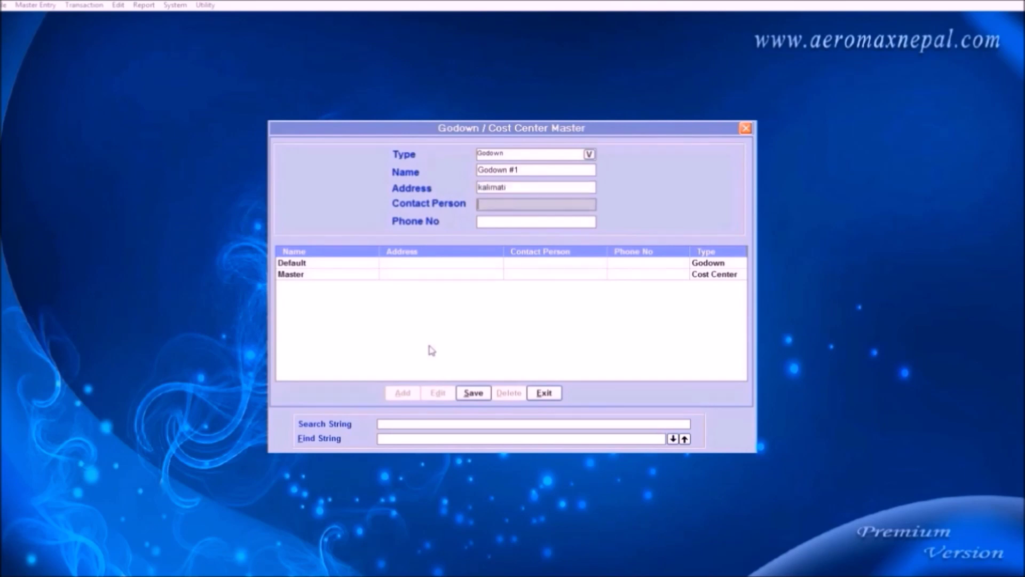
key("Return")
key("Return")
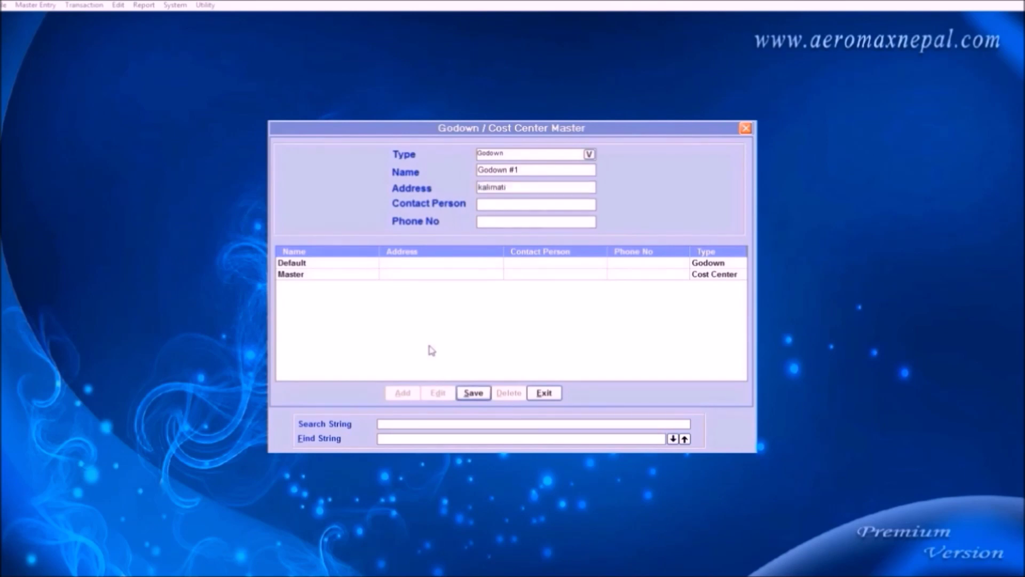
key("Return")
- Add a second godown named Godown #2 with no address or contact details
key("Return")
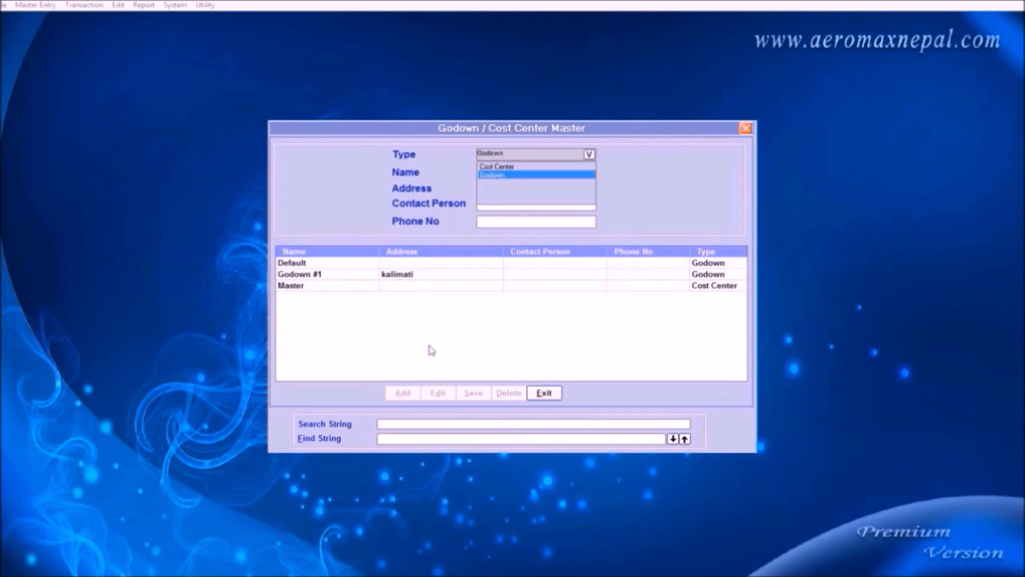
key("Return")
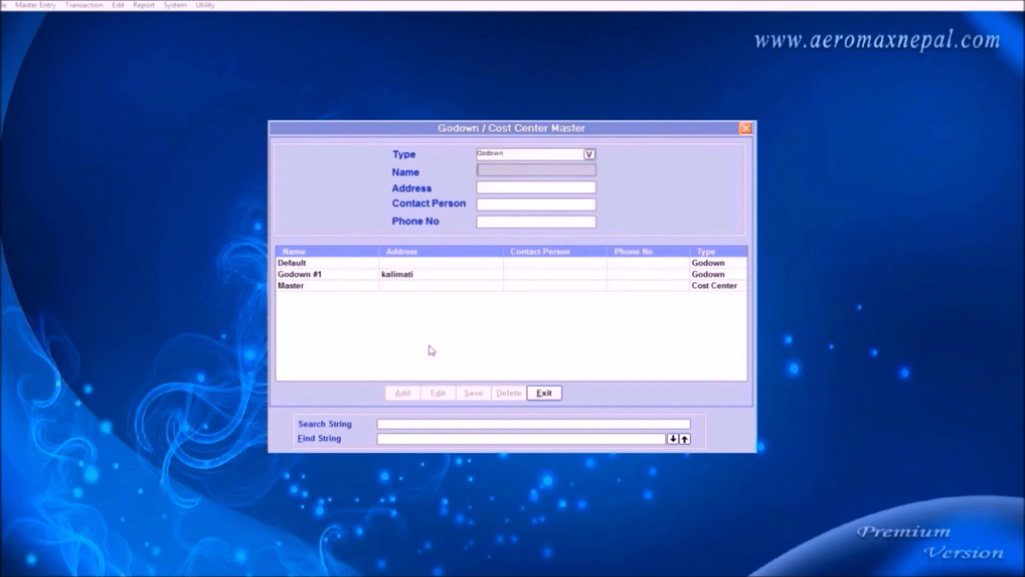
type("Godown #2")
key("Return")
key("Return")
key("Return")
key("Return")
key("Return")
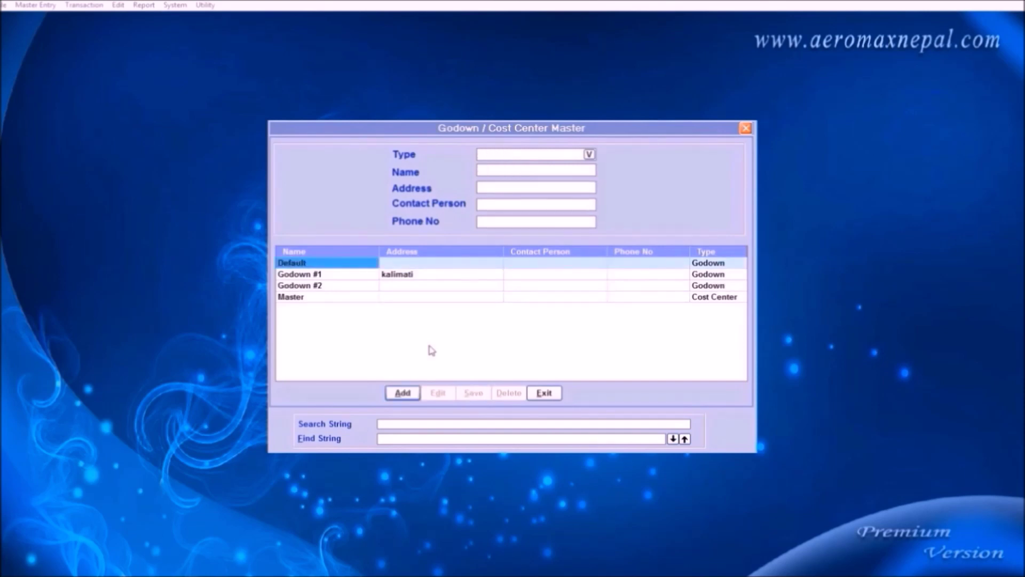
- Edit Godown #2 to give it the address Teku, save it, and close the godown master
left_click(352, 292)
key("alt+d")
left_click(439, 395)
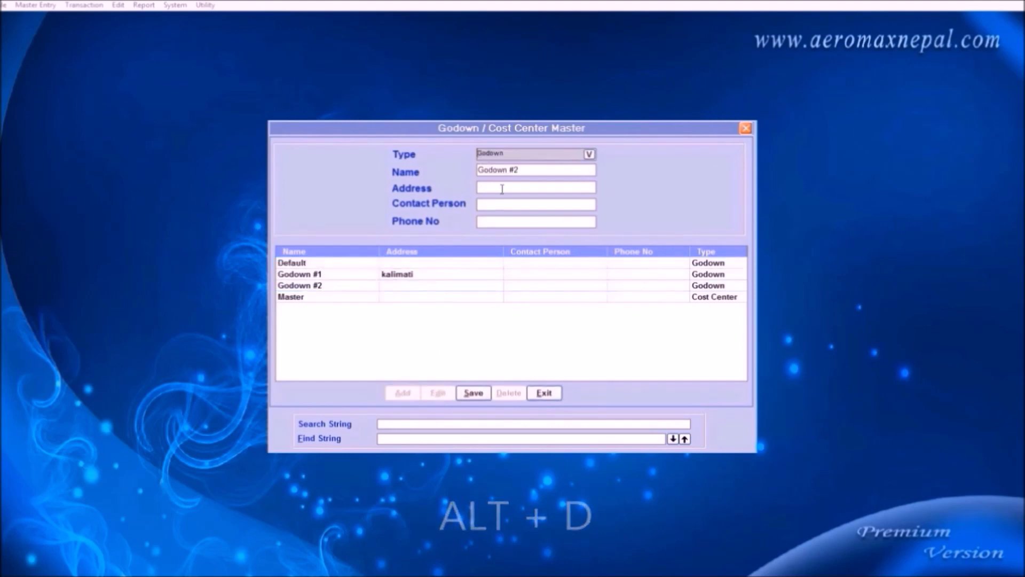
left_click(505, 155)
key("Return")
left_click(502, 187)
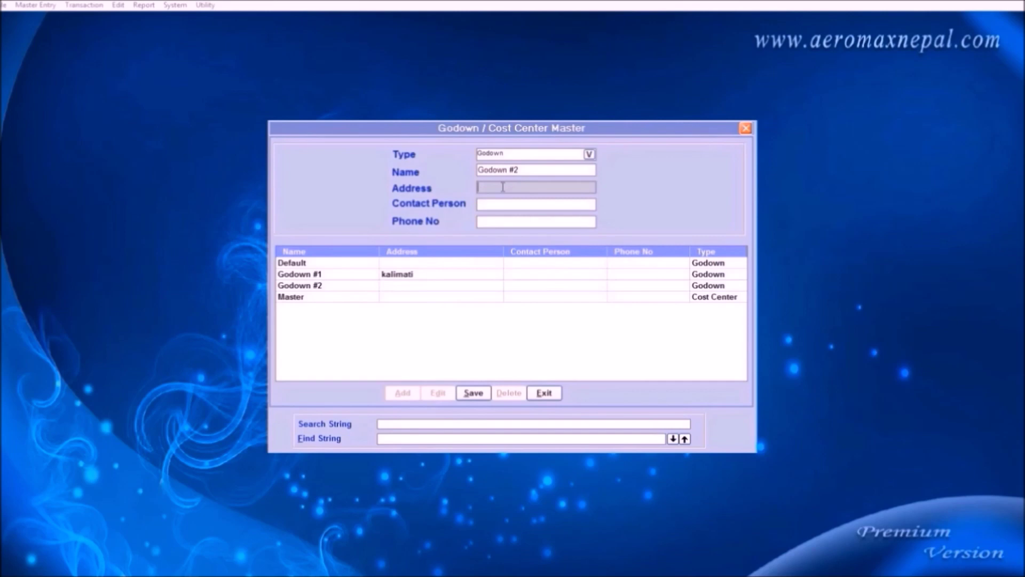
type("Teku")
key("Return")
key("Return")
key("Return")
key("Return")
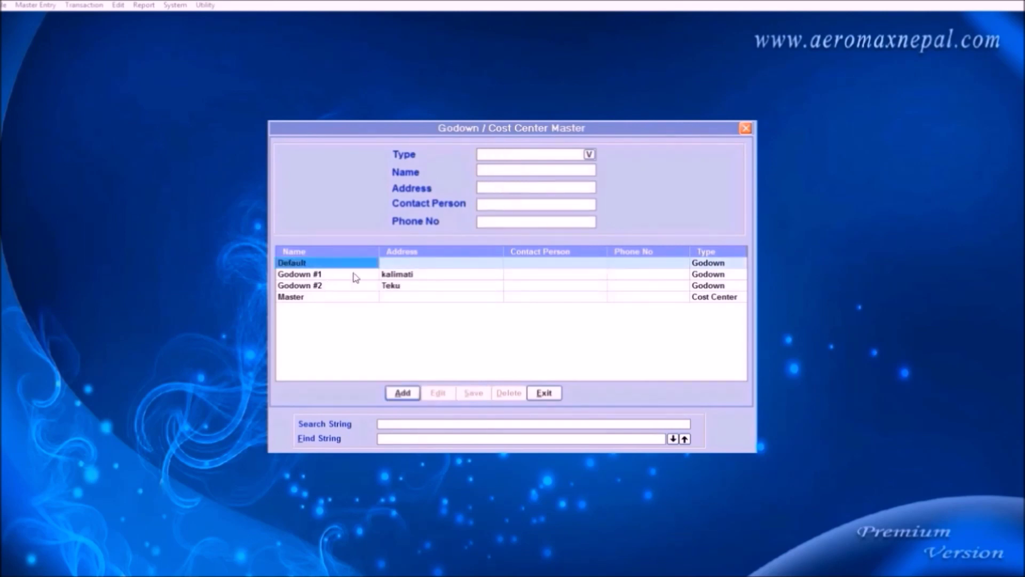
left_click(550, 393)
- Try creating an inventory item named Items, going as far as its opening stock details
left_click(35, 5)
left_click(32, 45)
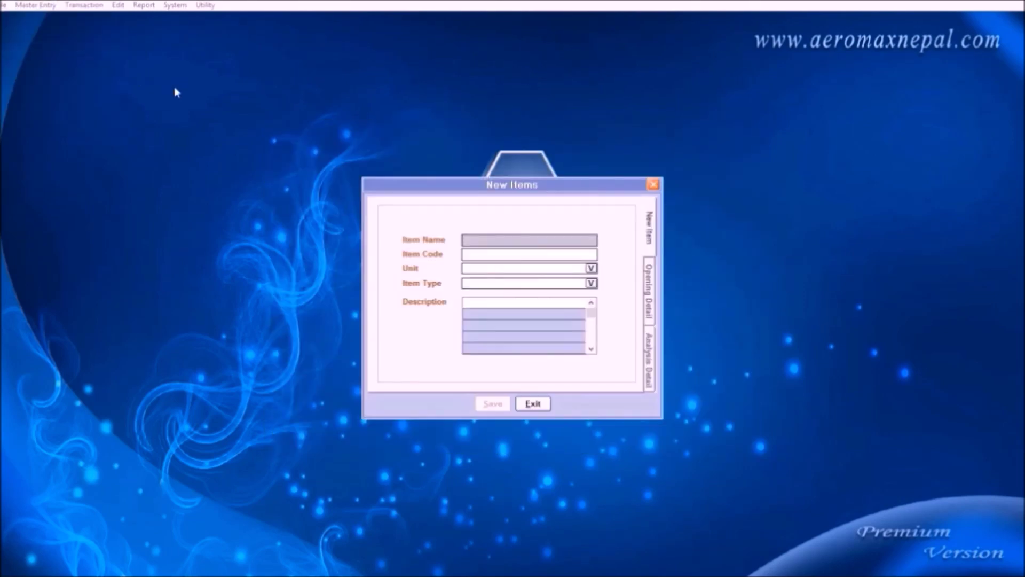
type("Items")
key("Return")
key("Return")
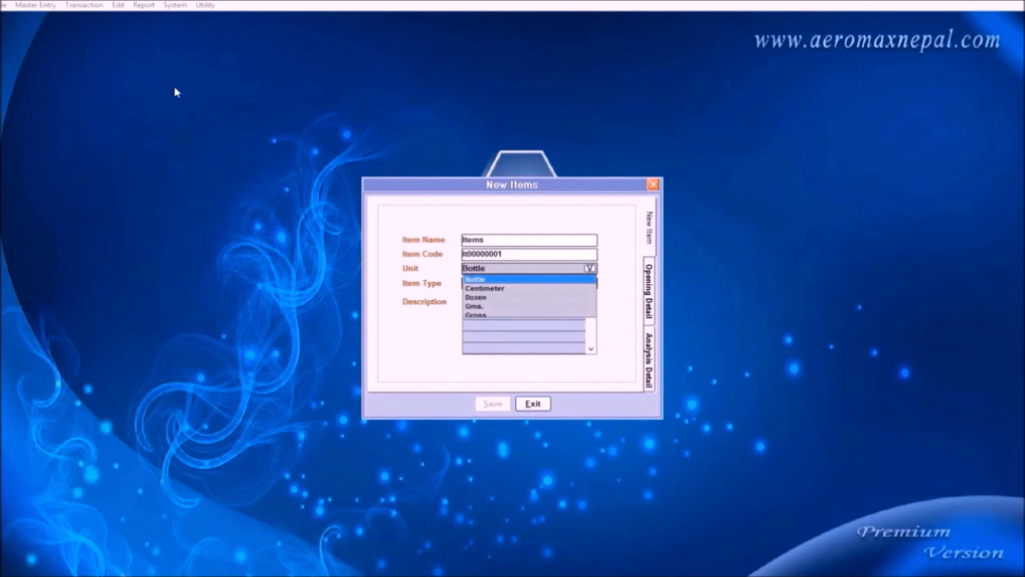
key("p")
key("Return")
key("Return")
key("Return")
- Try splitting the item's opening stock into 10 in Godown #1 and 40 in Godown #2, and close the form without saving
type("10")
key("Return")
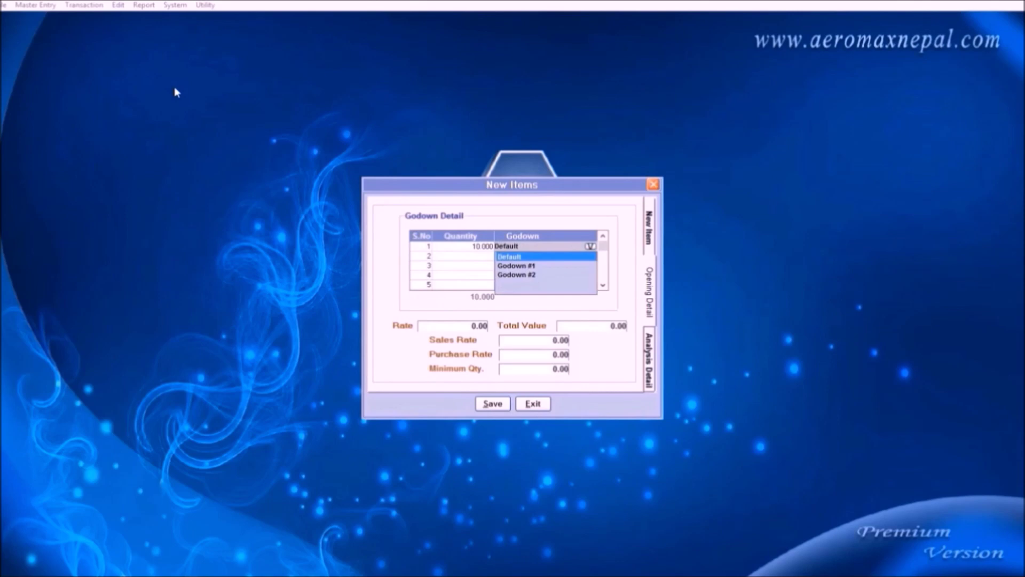
key("Down")
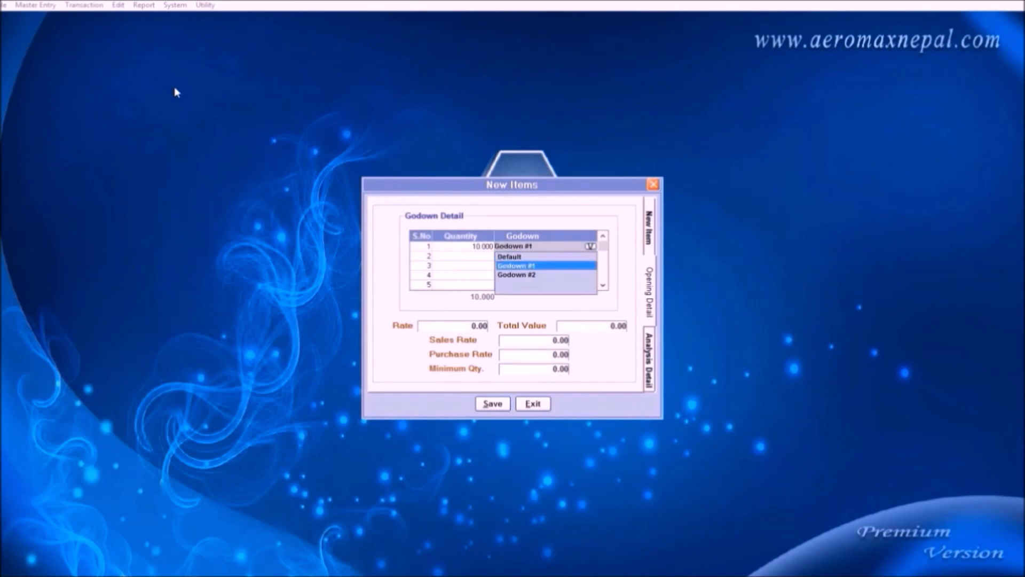
key("Return")
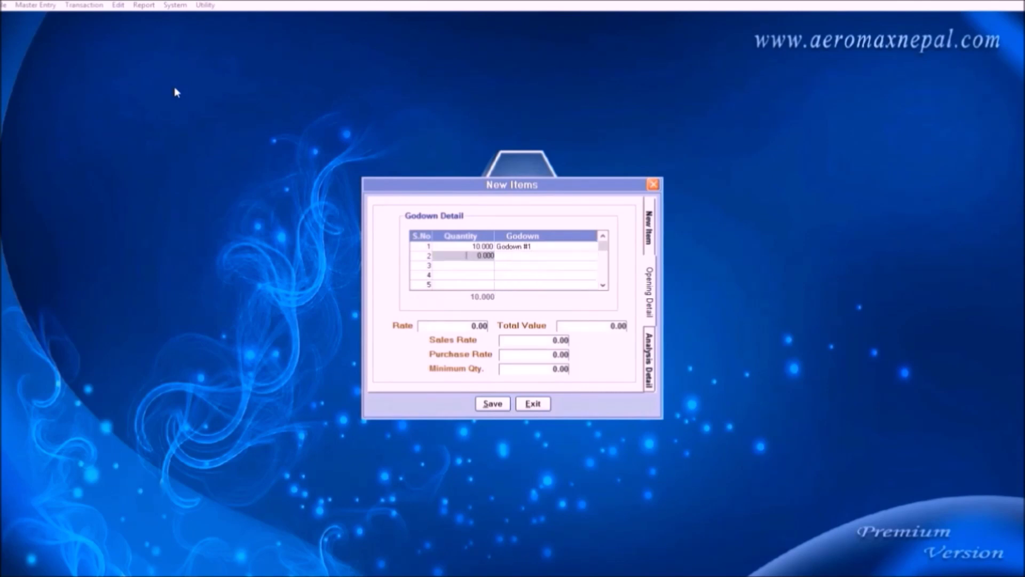
type("40")
key("Return")
key("Down")
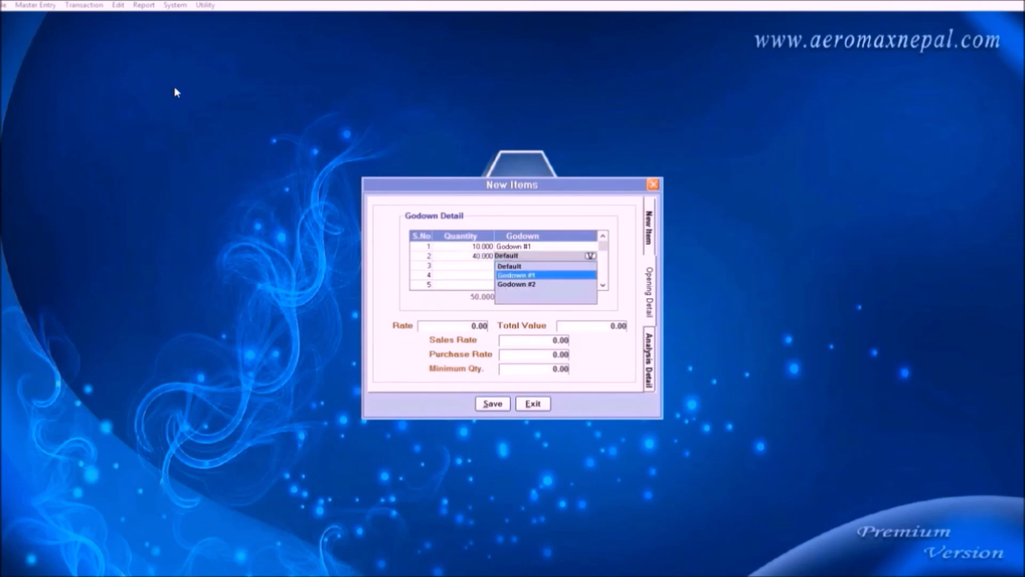
key("Down")
key("Return")
key("Return")
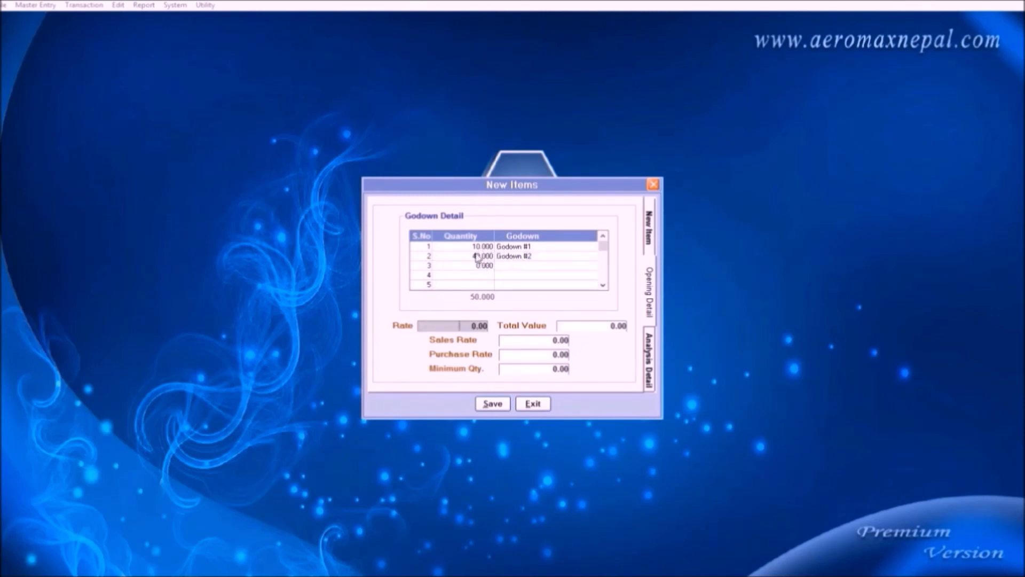
left_click(533, 404)
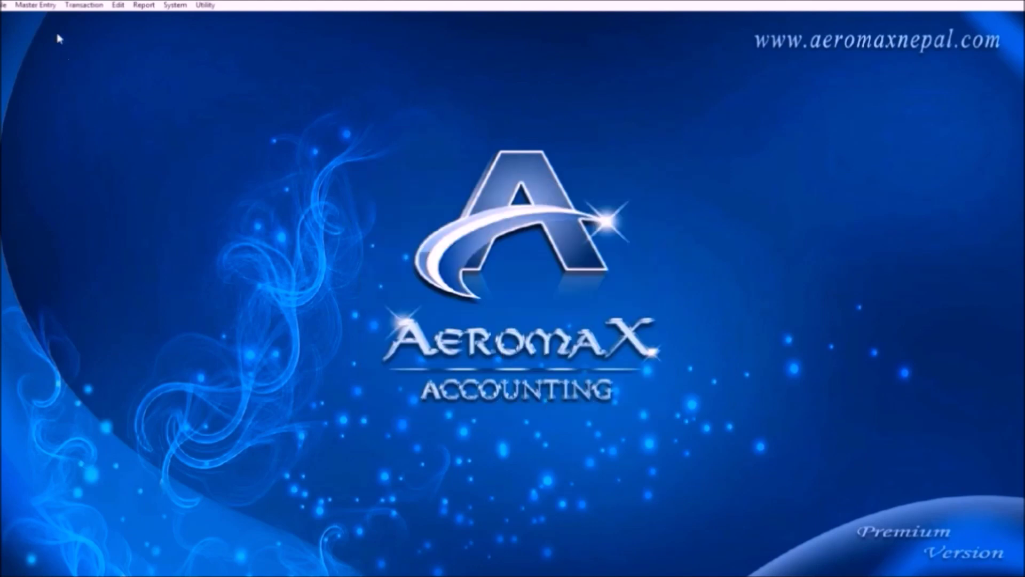
- Look at the sales and sales return terms form, and close it
left_click(54, 7)
mouse_move(66, 98)
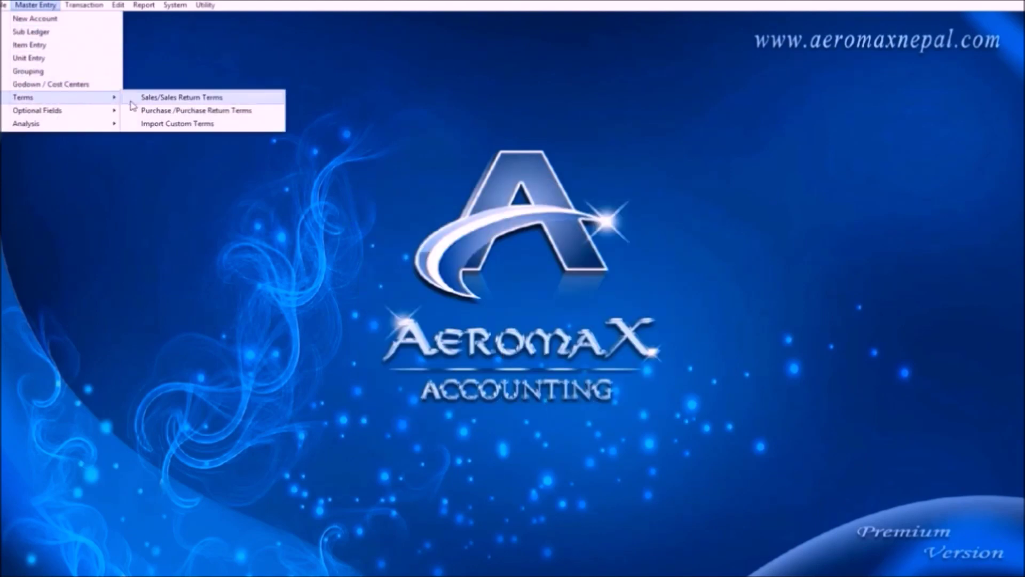
left_click(135, 100)
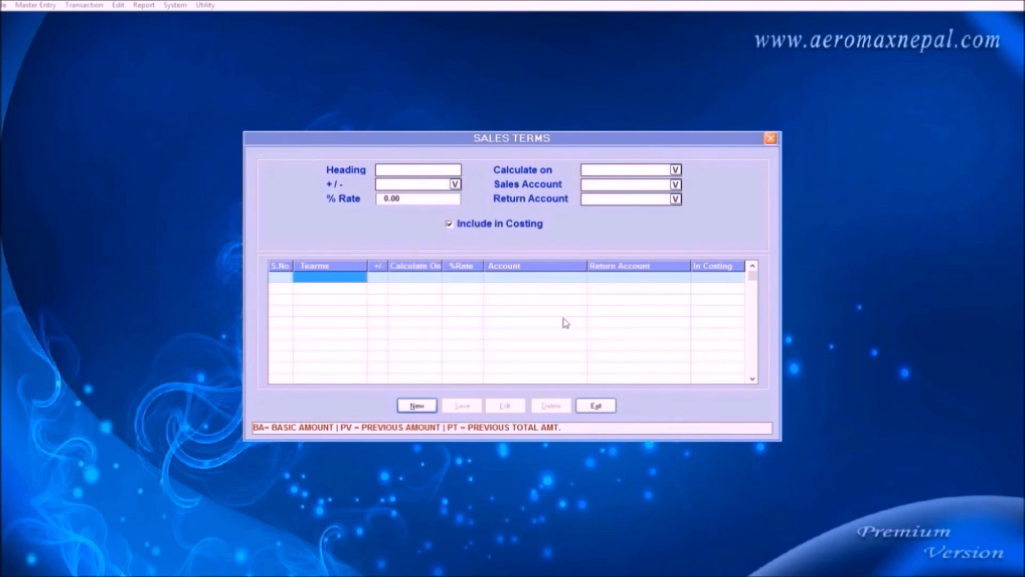
left_click(596, 405)
- Try starting a sales invoice with CREDIT payment mode for the Bank account
left_click(94, 5)
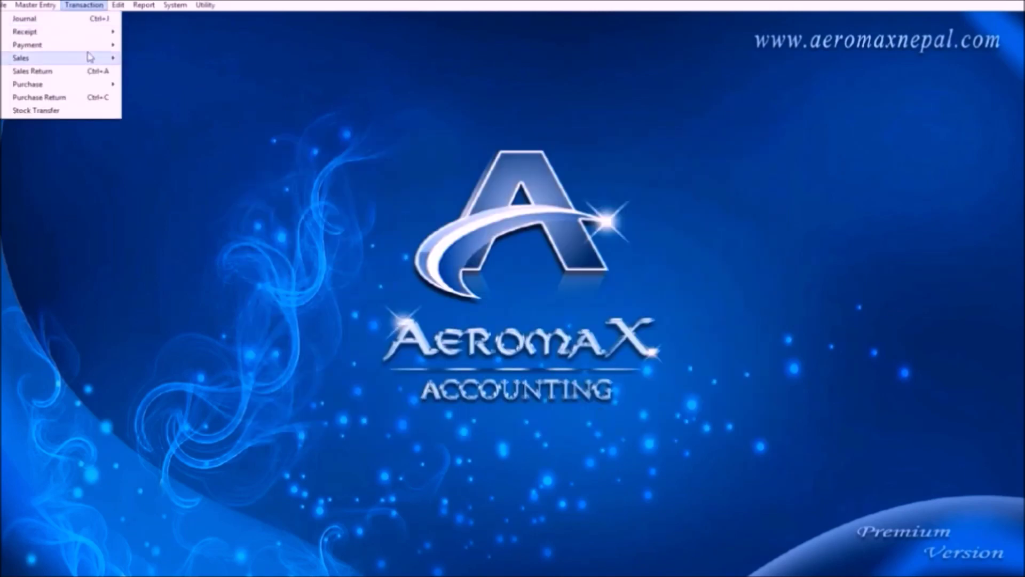
mouse_move(90, 58)
left_click(143, 59)
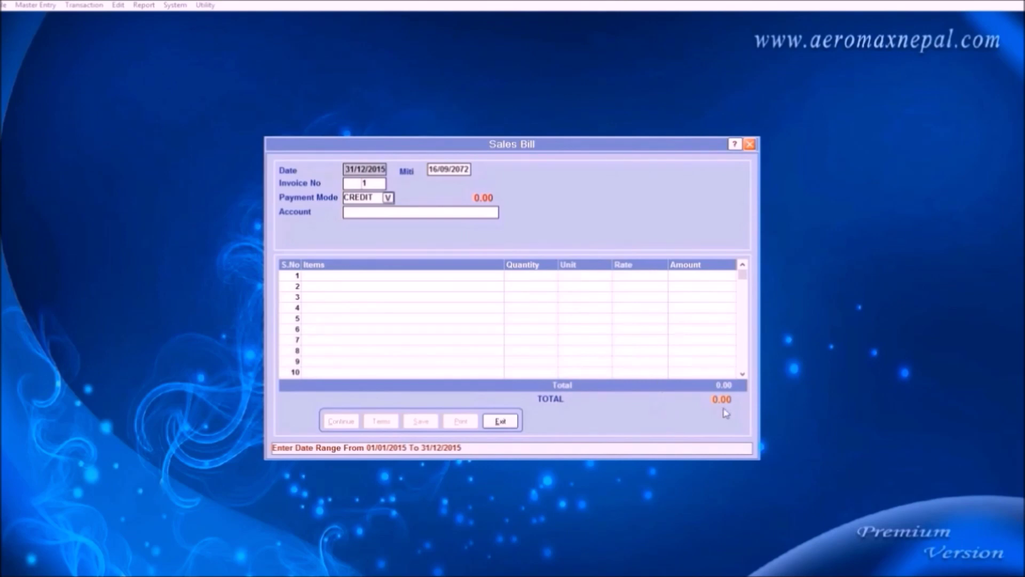
key("Return")
key("Return")
key("Return")
key("Return")
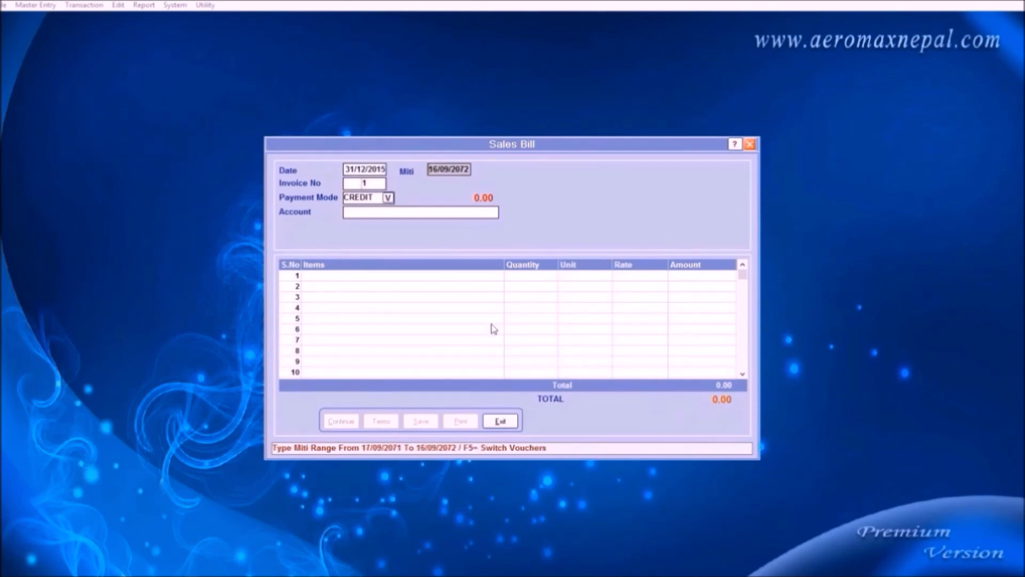
key("Return")
key("Return")
key("Return")
- Try entering the first item line of the credit invoice, and close the bill without saving
key("Return")
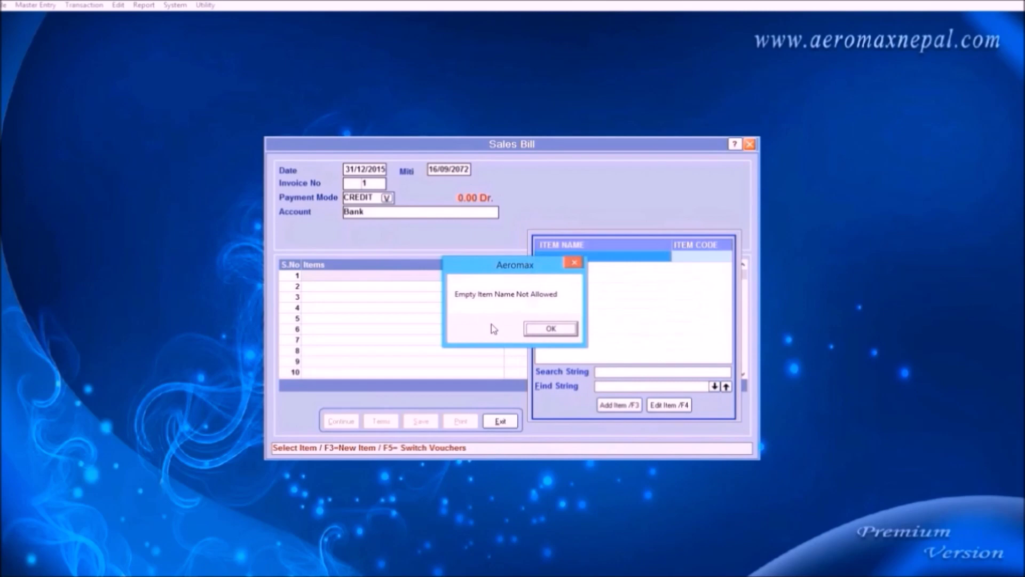
key("Return")
key("Return")
key("Return")
key("Return")
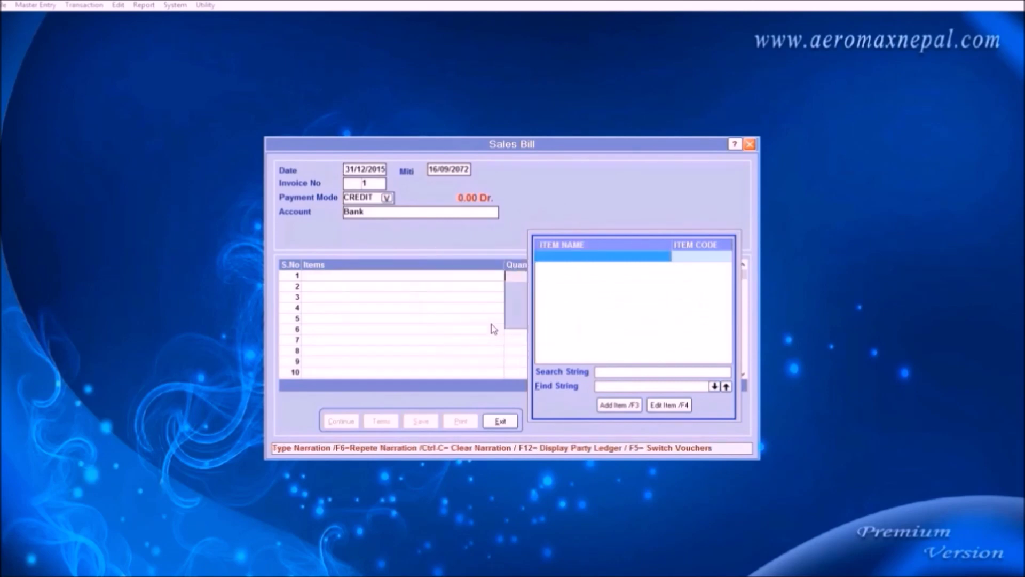
key("Return")
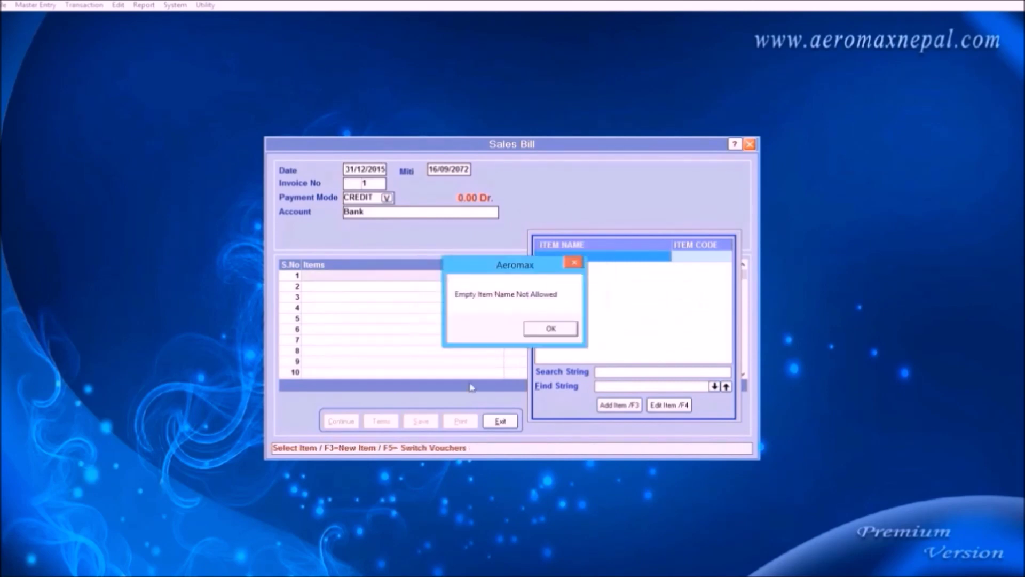
left_click(549, 327)
left_click(500, 420)
- Create and save an inventory item named Keyboard with an opening quantity of 10 in the Default godown
key("alt+m")
key("Down")
key("Down")
key("Return")
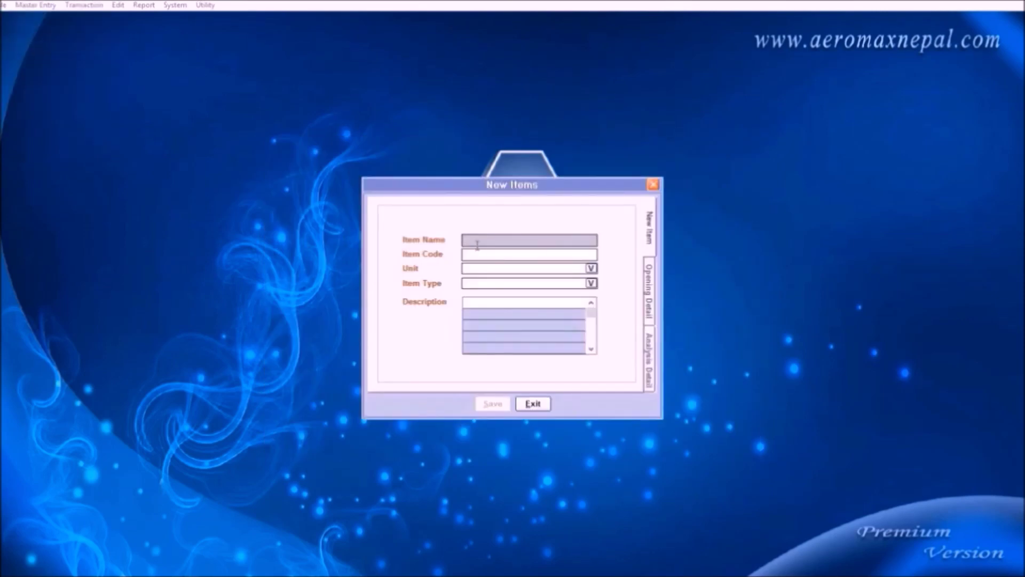
type("Keyboard")
key("Return")
key("Return")
key("Down")
key("Up")
key("Return")
key("alt+s")
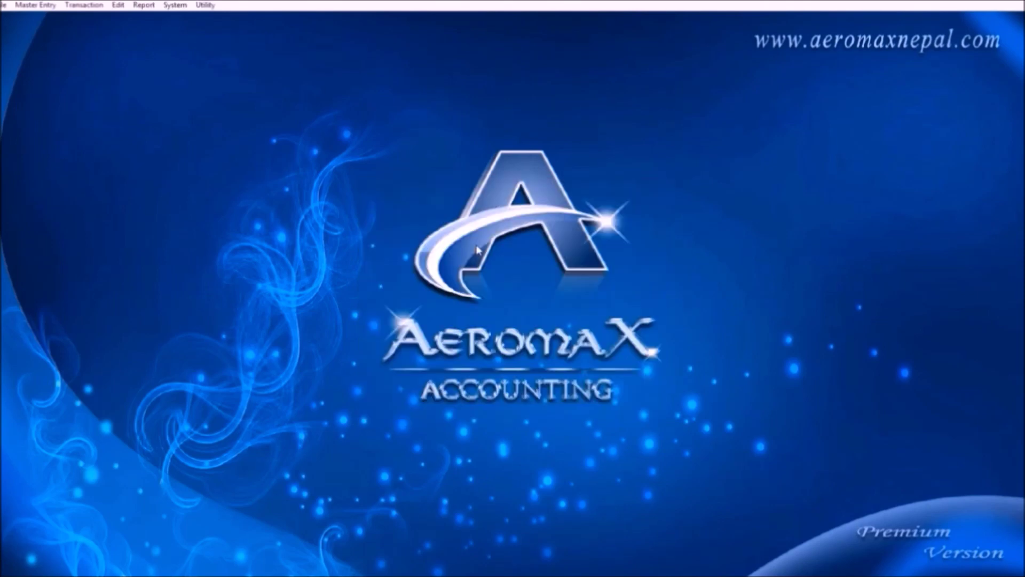
- Start a new sales invoice with CASH payment mode and the Cash account
key("alt+t")
mouse_move(89, 60)
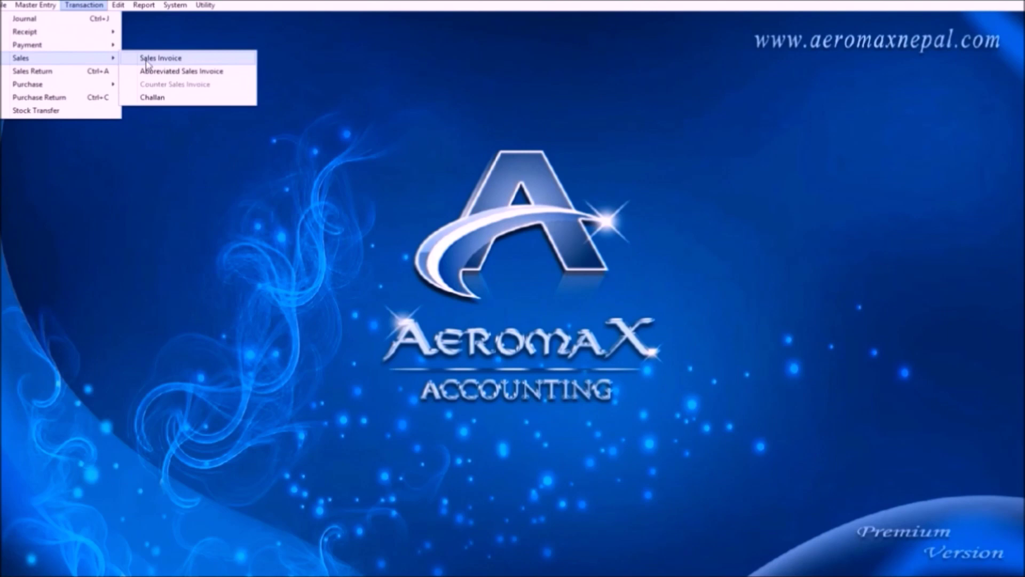
left_click(146, 60)
key("Return")
key("Return")
key("Return")
key("Return")
key("Return")
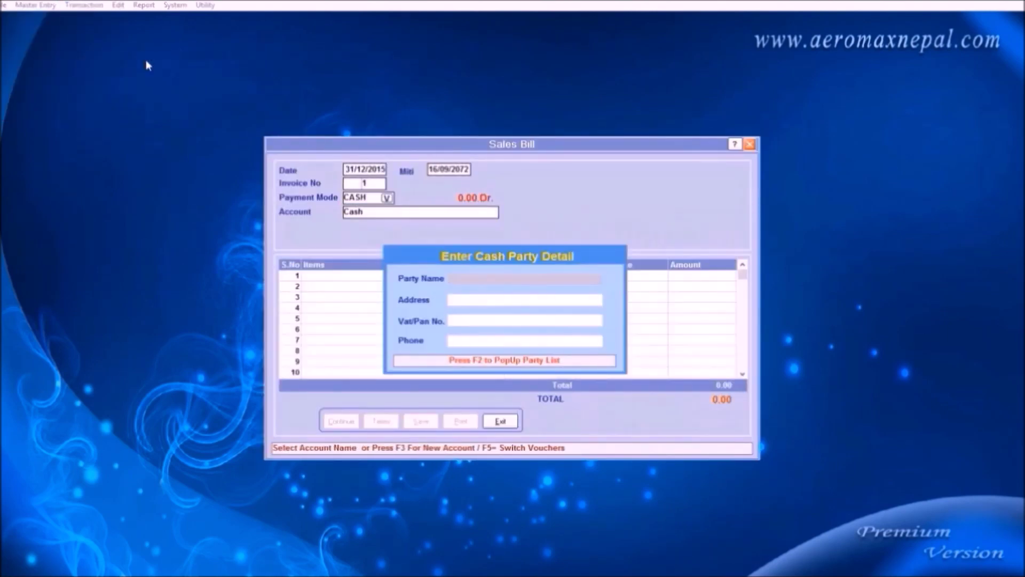
- Leave the cash party details blank and enter a Keyboard line with quantity 10 at a rate of 800
key("Return")
key("Return")
key("Return")
key("Return")
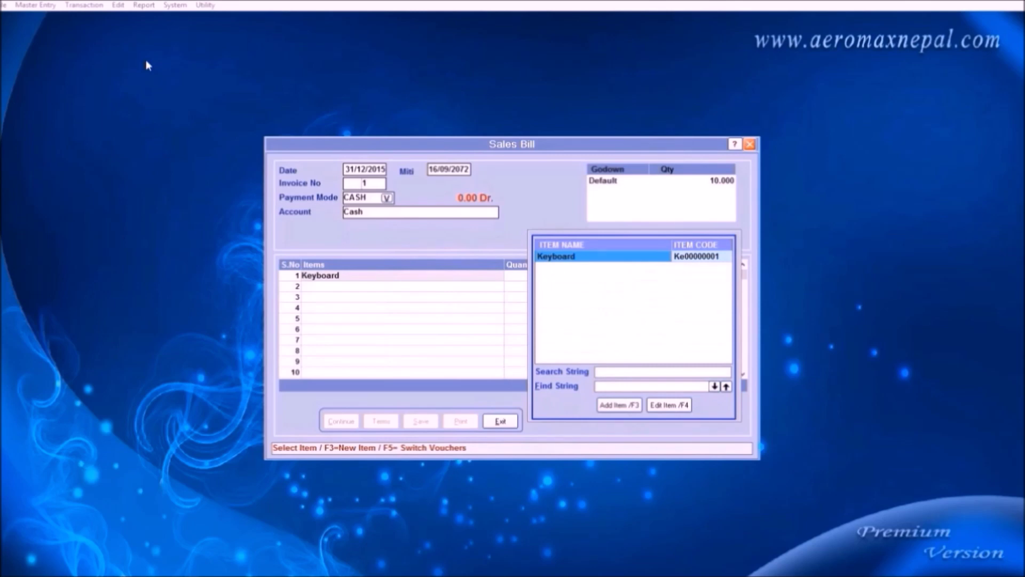
key("Return")
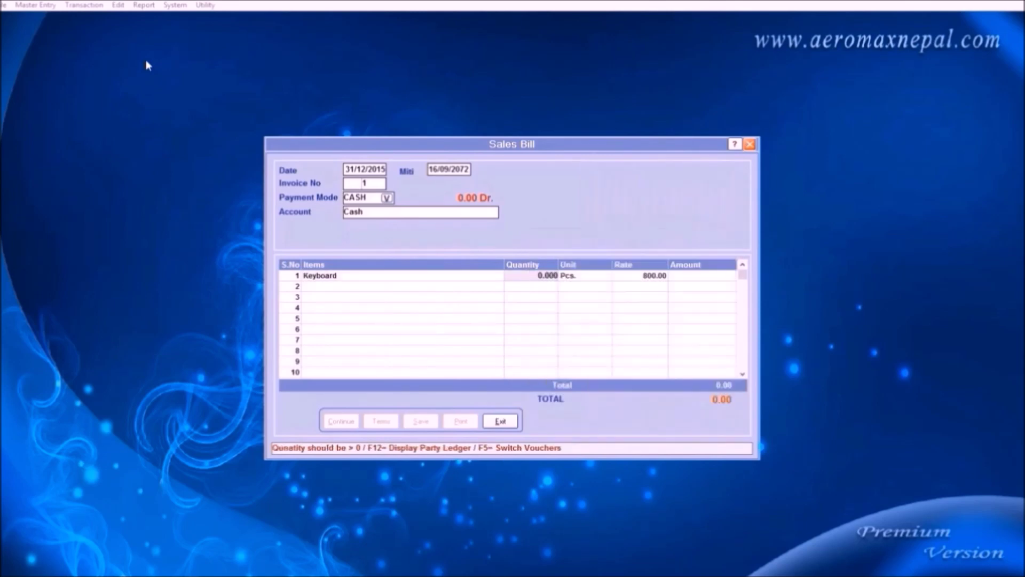
type("10")
key("Return")
key("Return")
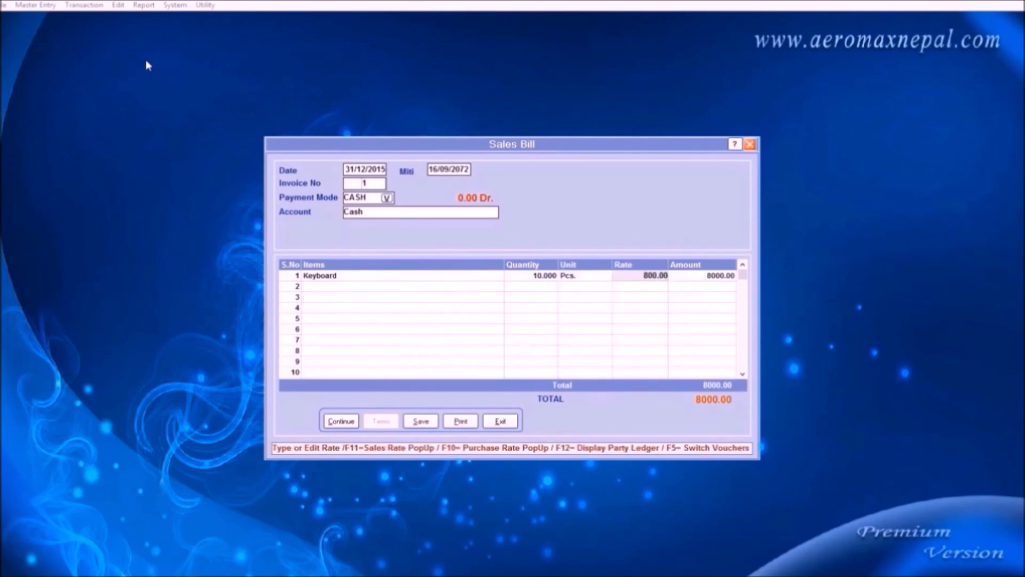
key("Return")
key("Return")
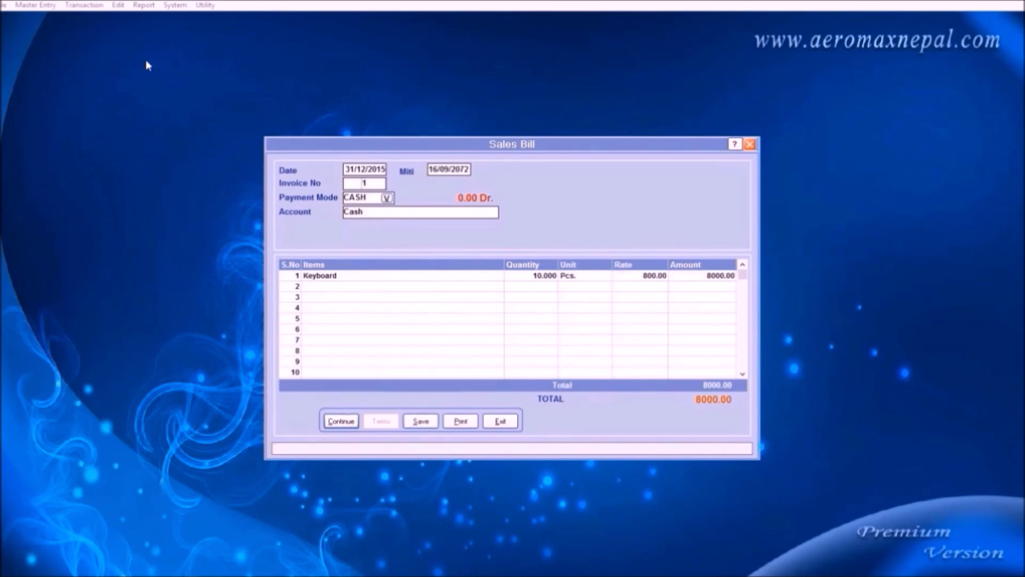
- Exit the cash sales bill without saving its data
key("Tab")
key("Tab")
key("Tab")
key("Return")
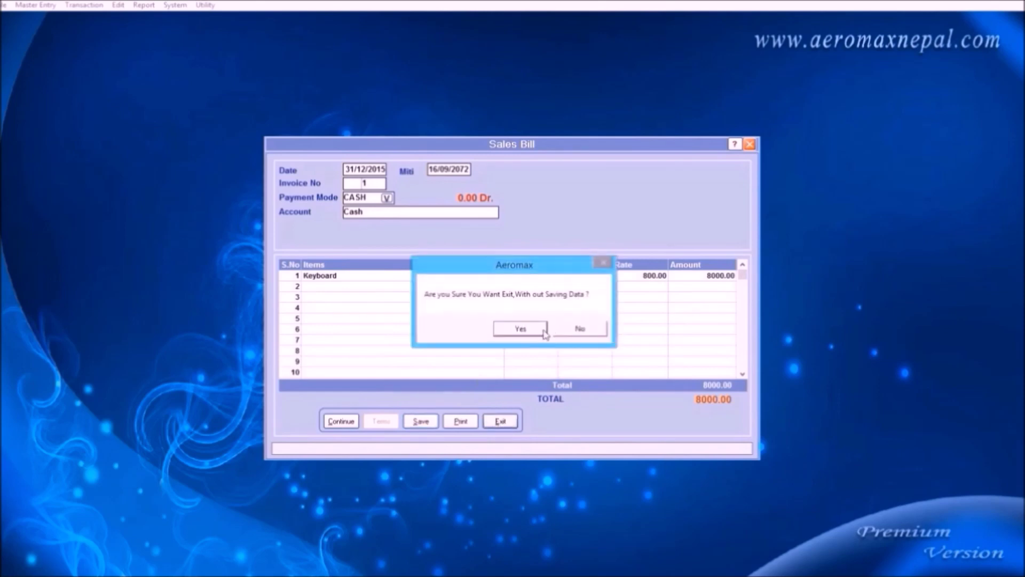
key("Return")
- Start a new sales term named Discount with a minus sign, a 5% rate and calculation on BA
left_click(35, 5)
mouse_move(74, 99)
left_click(155, 97)
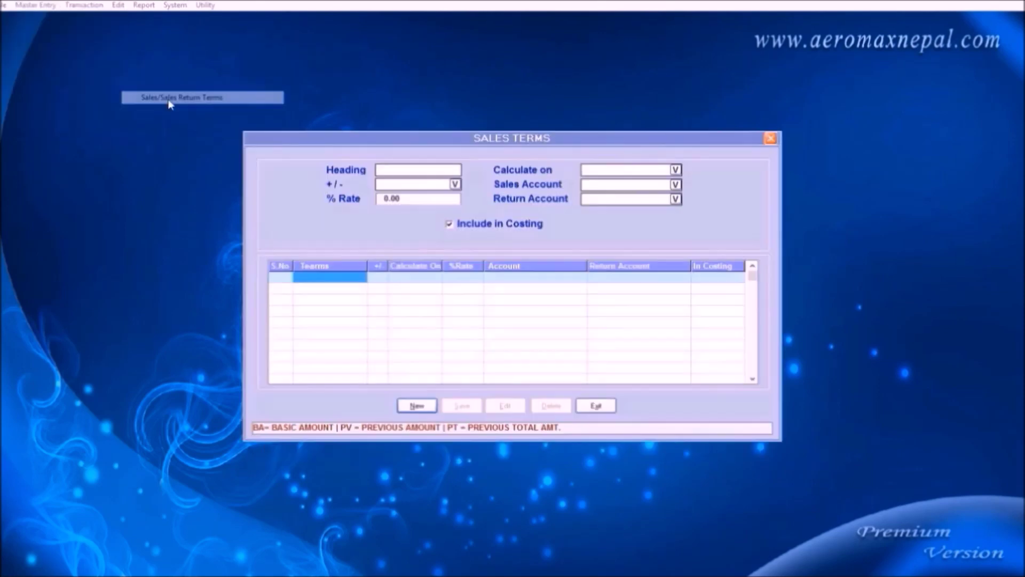
key("Return")
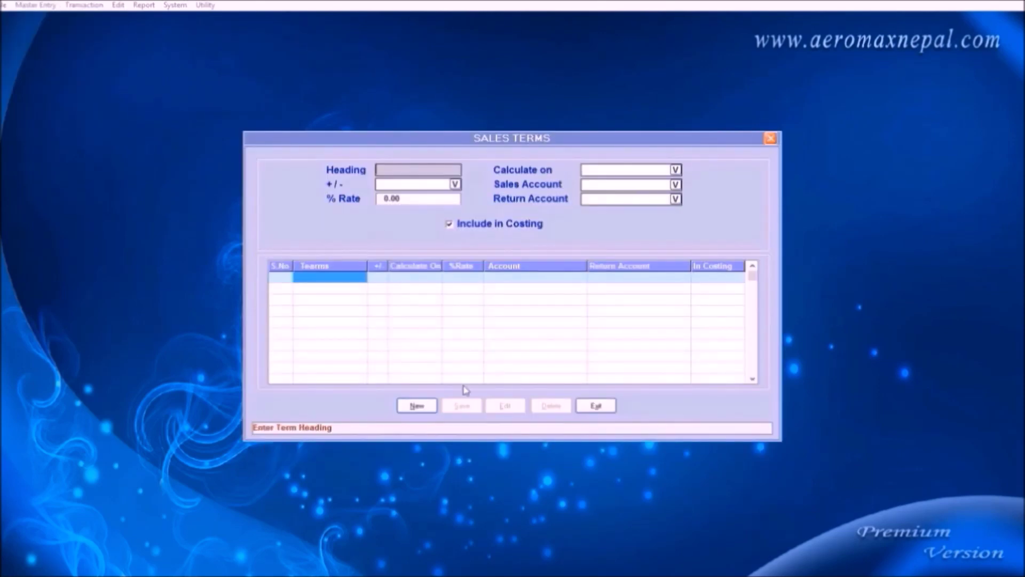
type("Discount")
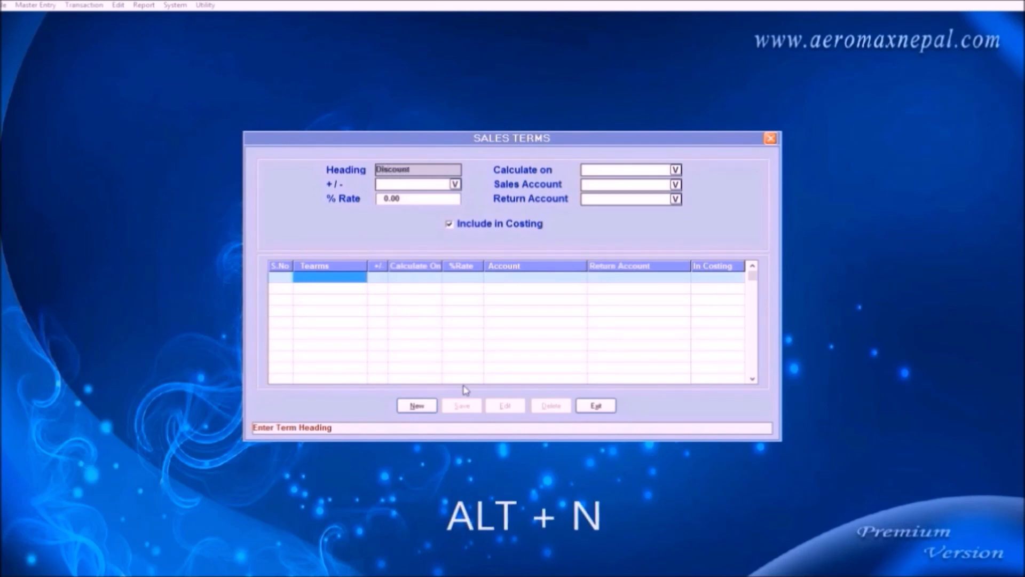
key("Return")
key("Up")
key("Return")
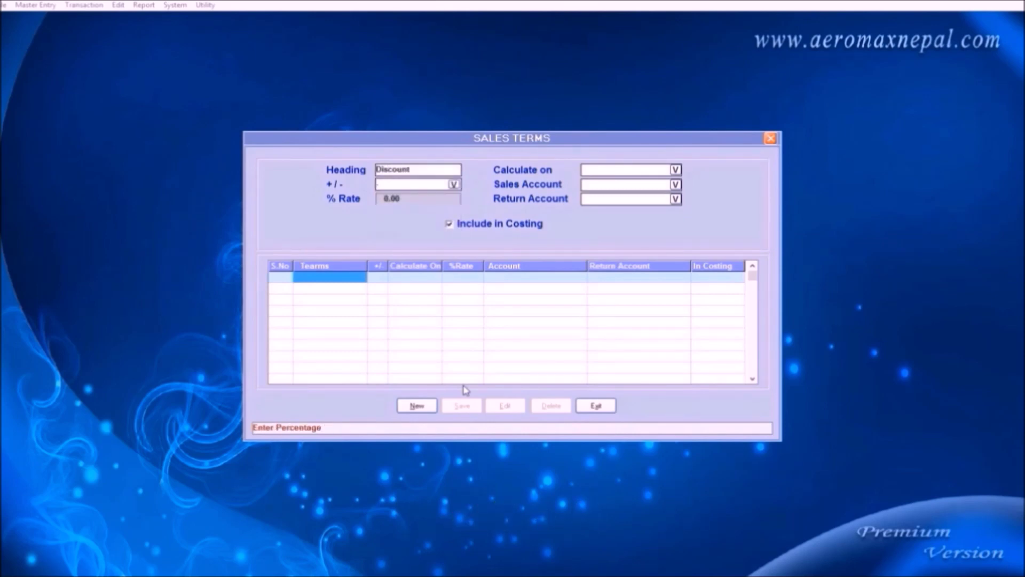
type("10")
key("BackSpace")
key("Return")
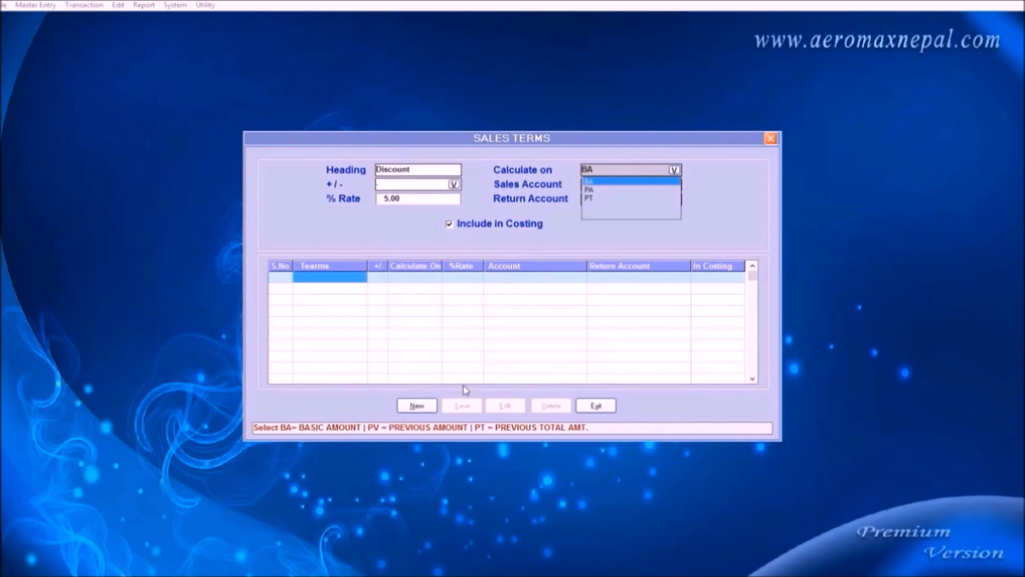
key("Return")
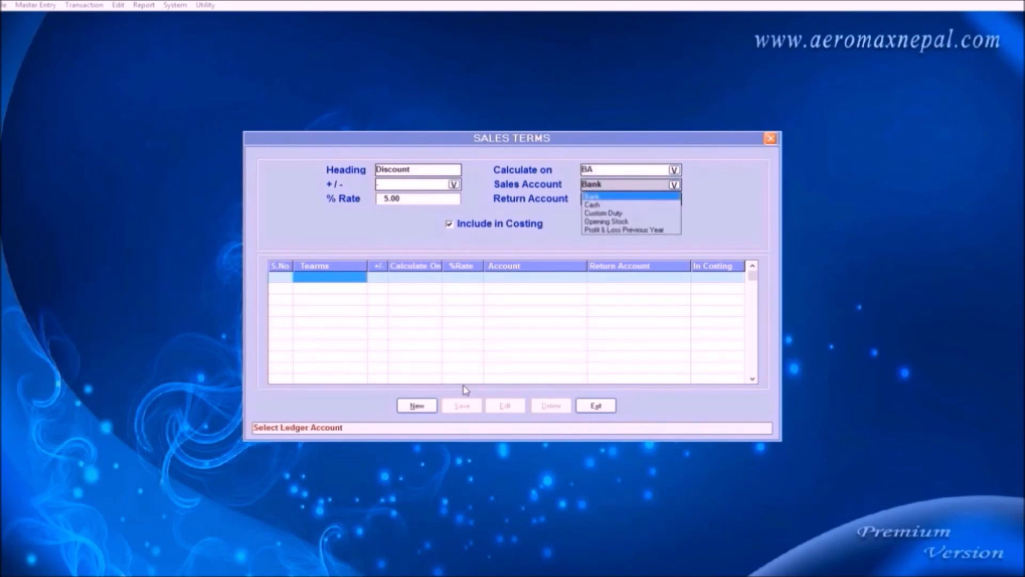
- Assign Custom Duty as the sales account and Bank as the return account, exclude the term from costing, and save it
key("Down")
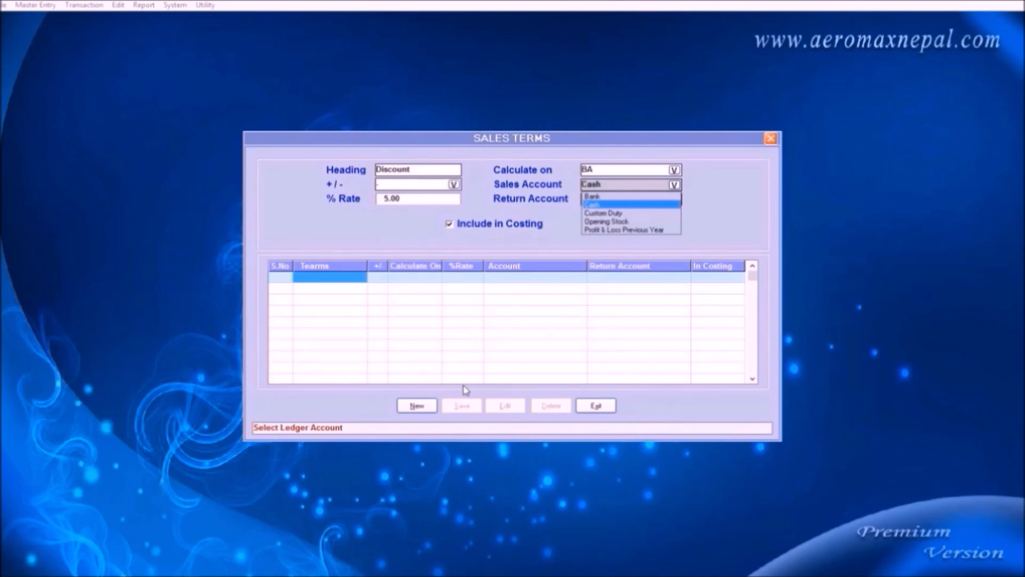
key("Up")
key("Down")
key("Down")
key("Return")
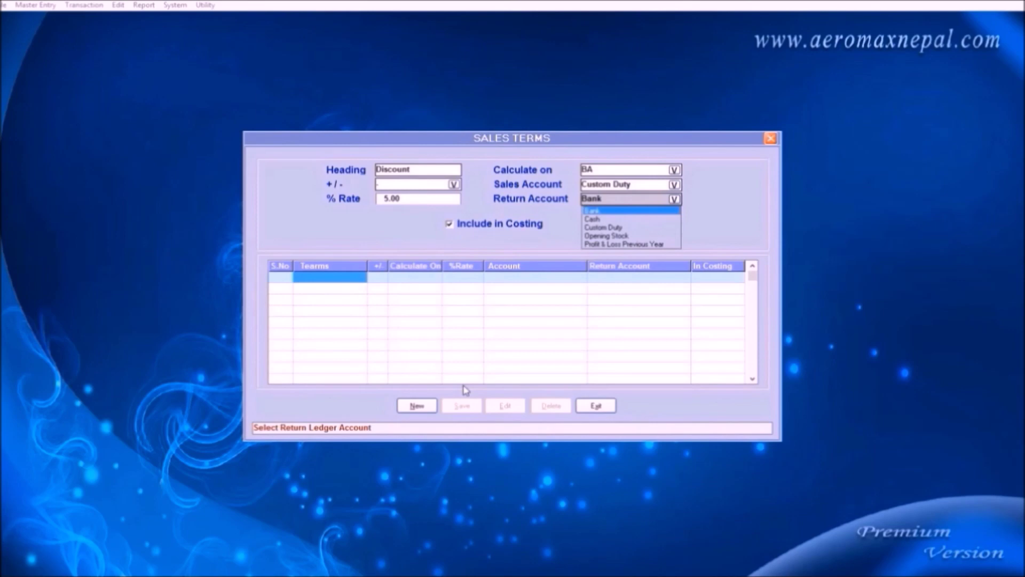
key("Return")
key("Return")
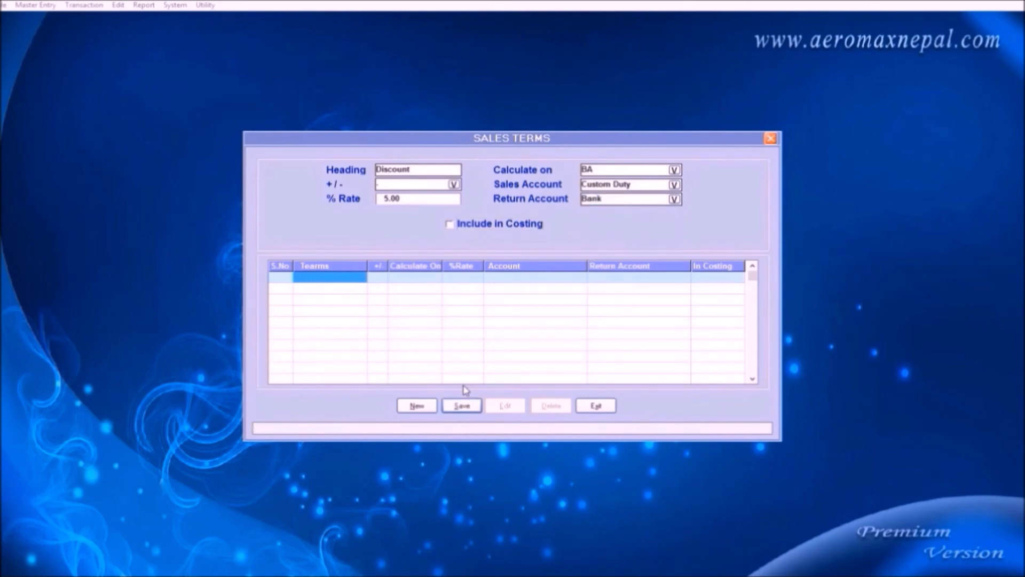
key("Return")
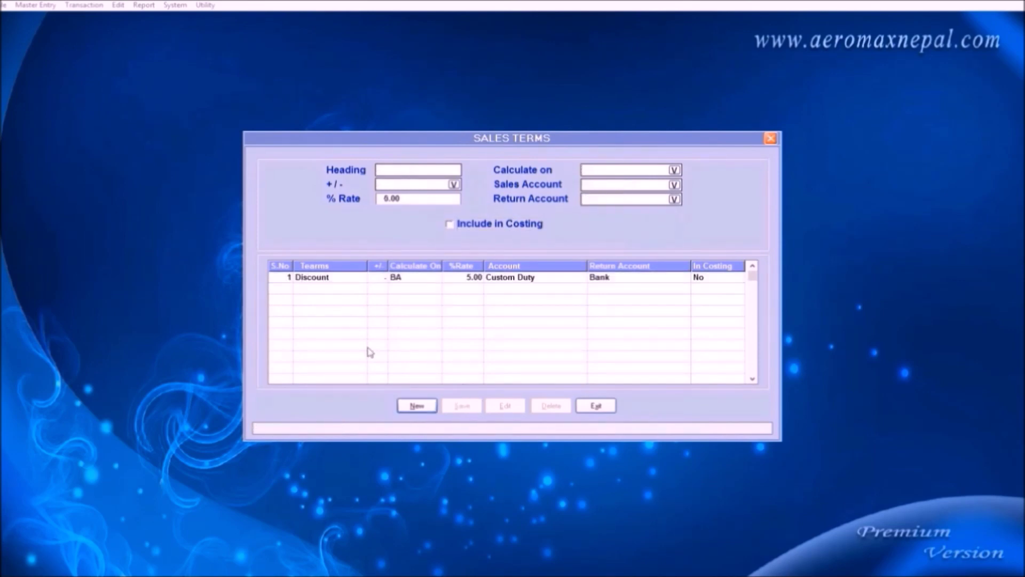
- Close the sales terms and start a new sales invoice with CASH payment mode and the Cash account
left_click(613, 409)
left_click(97, 7)
mouse_move(95, 64)
left_click(142, 58)
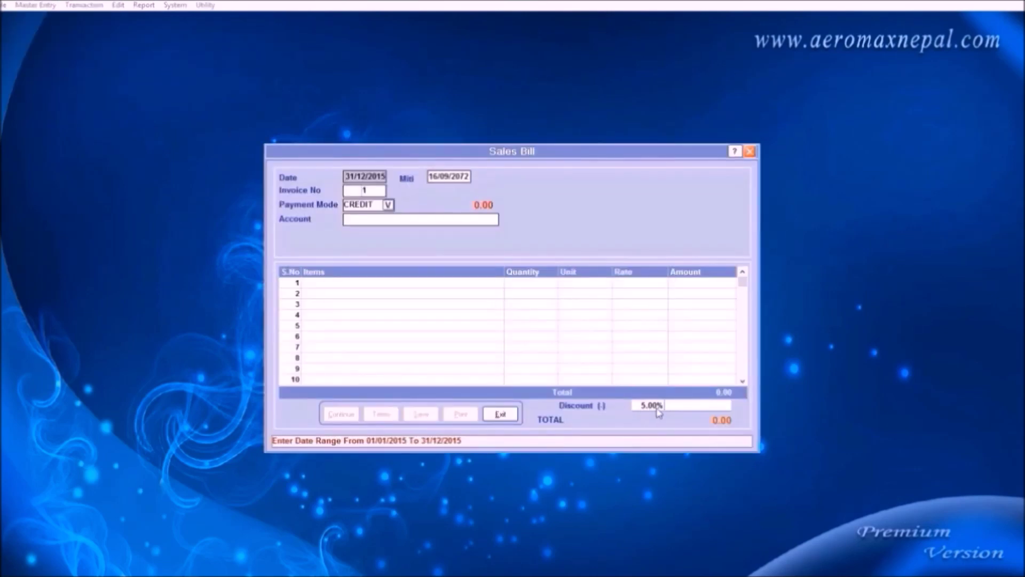
key("Return")
key("Return")
key("Down")
key("Return")
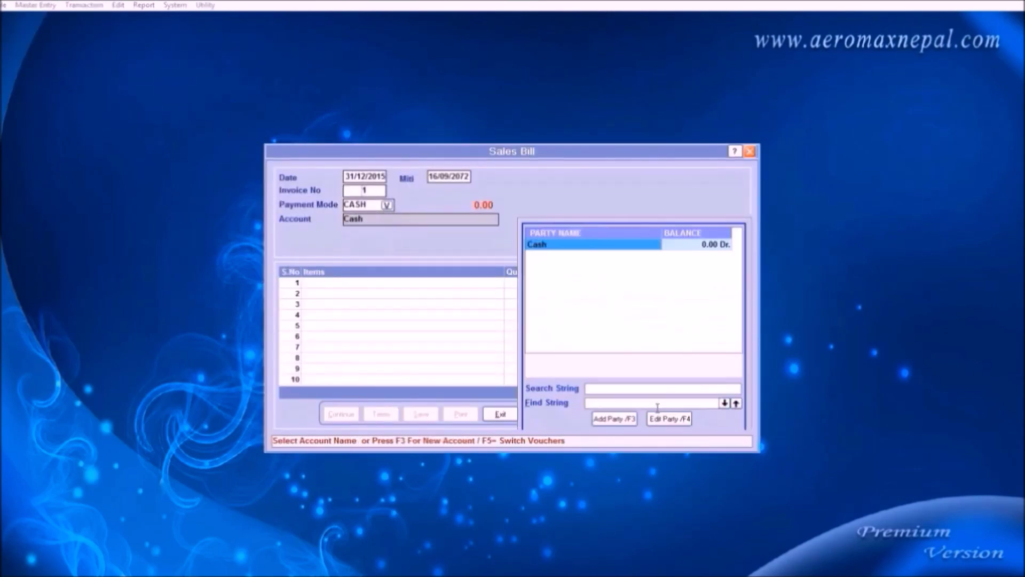
key("Return")
- Enter the Keyboard item on the first invoice line with quantity 10 at a rate of 800
key("Return")
type("10")
key("Return")
key("Return")
key("Return")
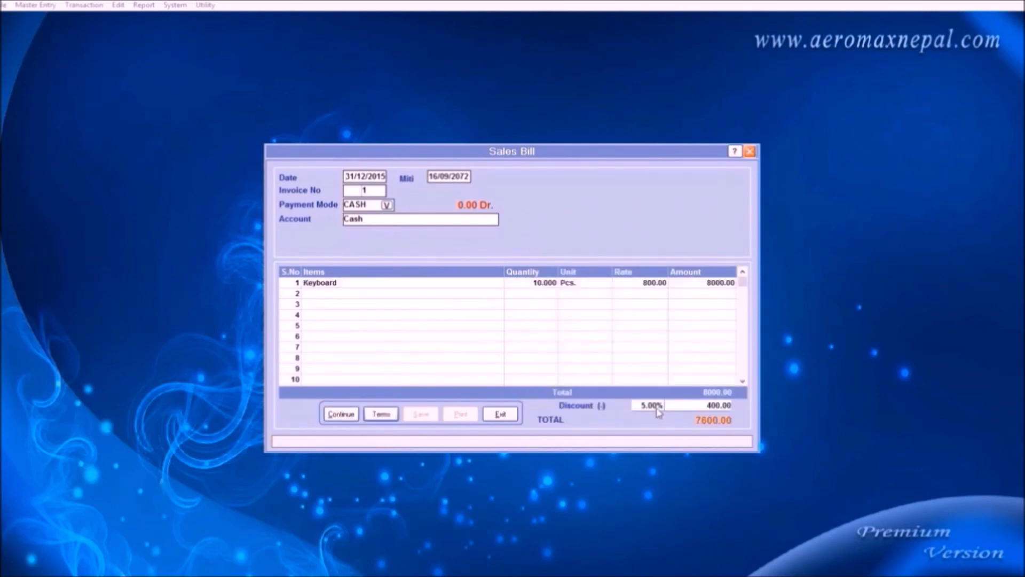
- Set the invoice's Discount percentage to 15
left_click(652, 405)
type("15")
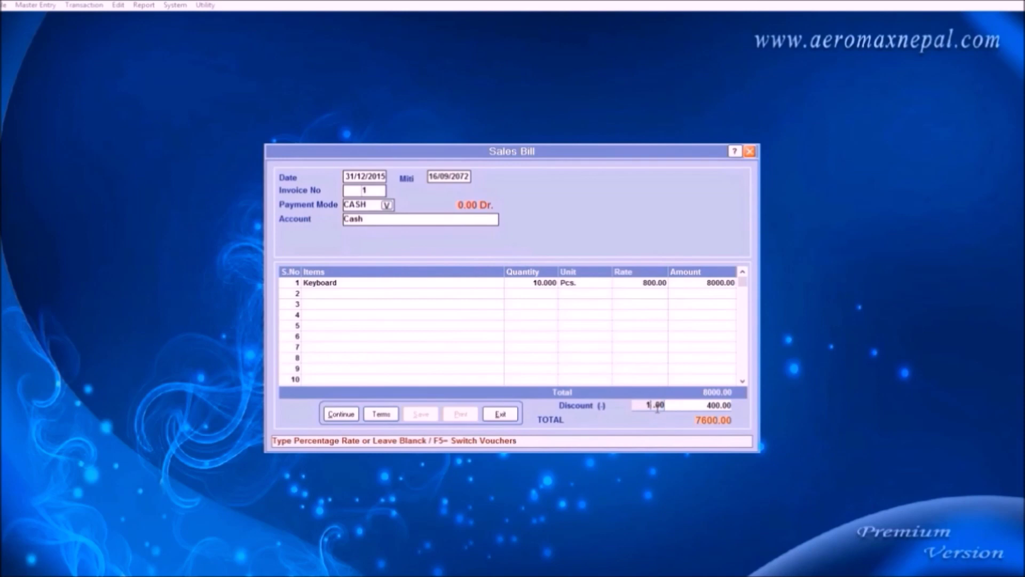
key("Return")
key("Return")
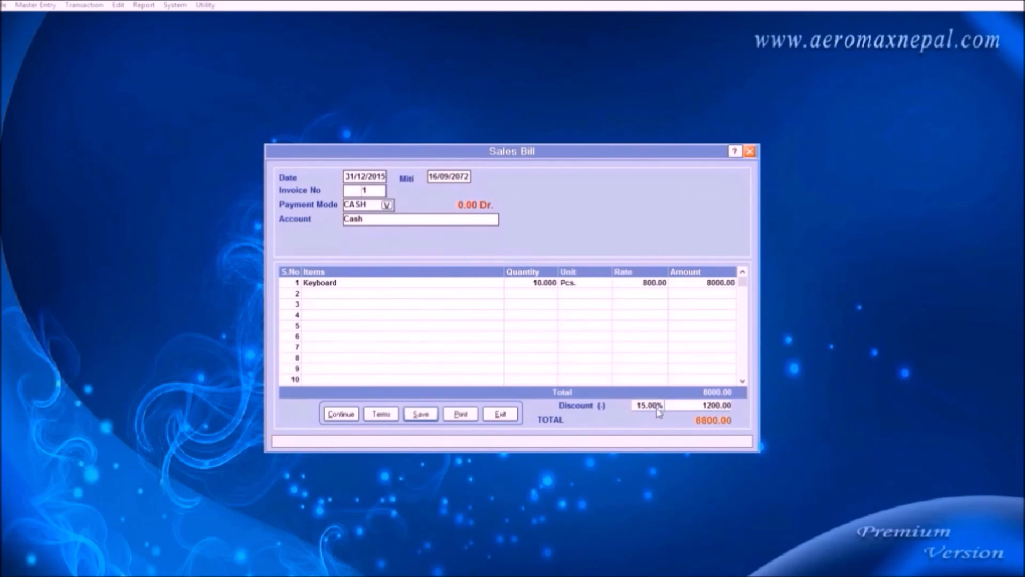
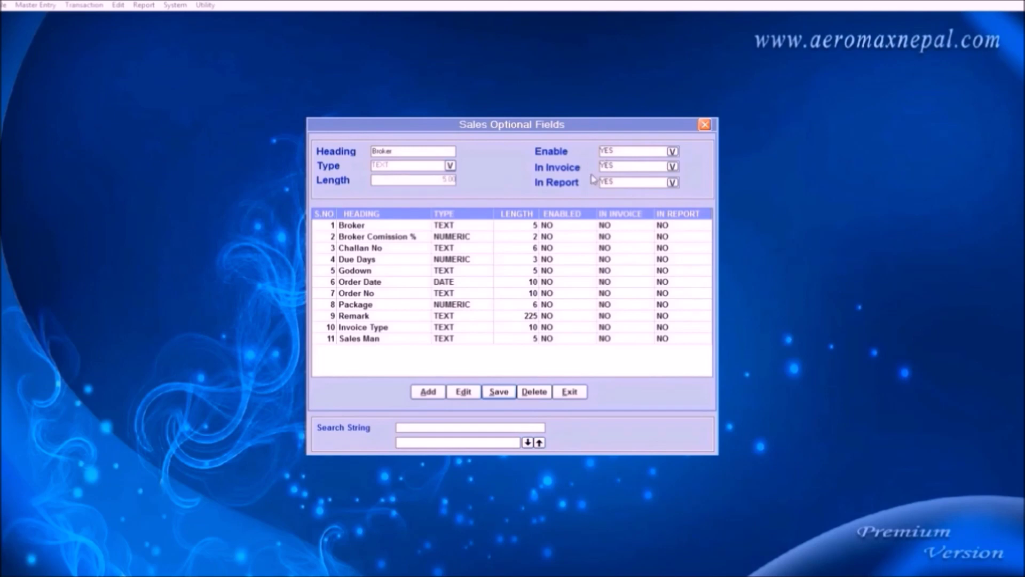
- Save the Broker optional field with Enable, In Invoice and In Report set to YES, and close the optional fields
left_click(493, 390)
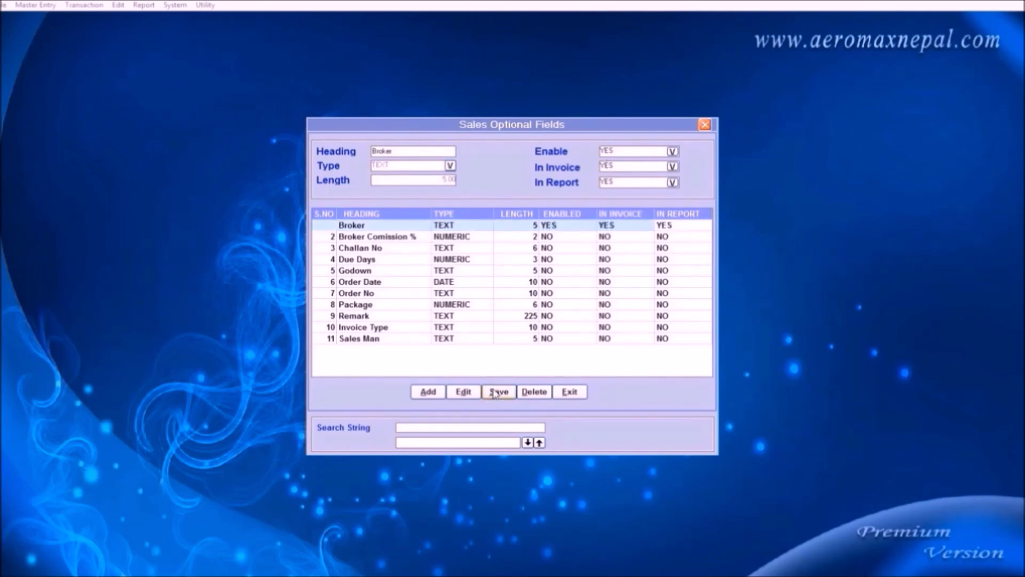
left_click(569, 391)
- Open a new sales bill to check for the Broker field, and close the bill
left_click(106, 5)
mouse_move(106, 58)
left_click(140, 58)
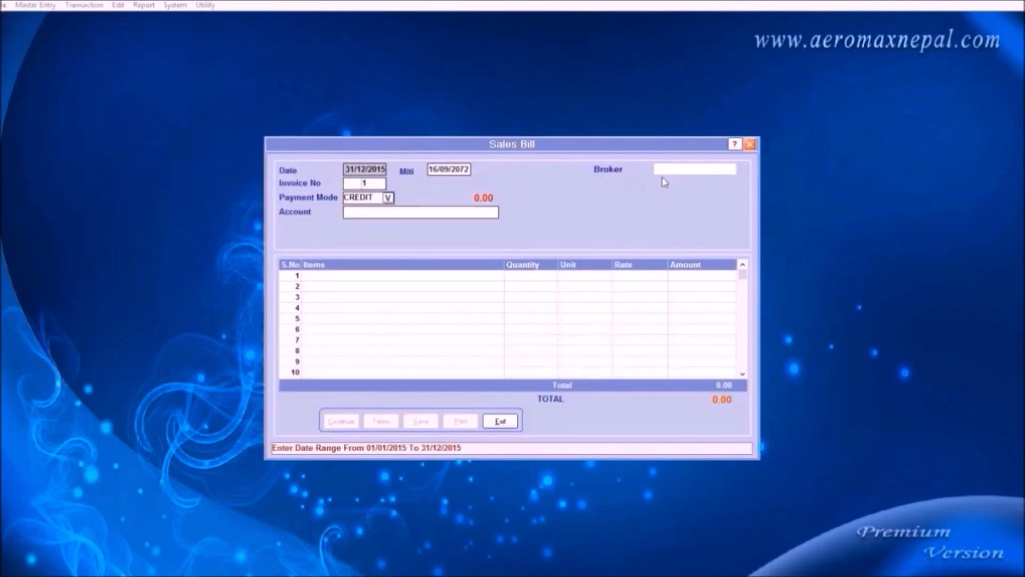
key("Return")
key("Escape")
- Reopen the sales optional fields and set the Broker field's Enable option to NO
left_click(84, 5)
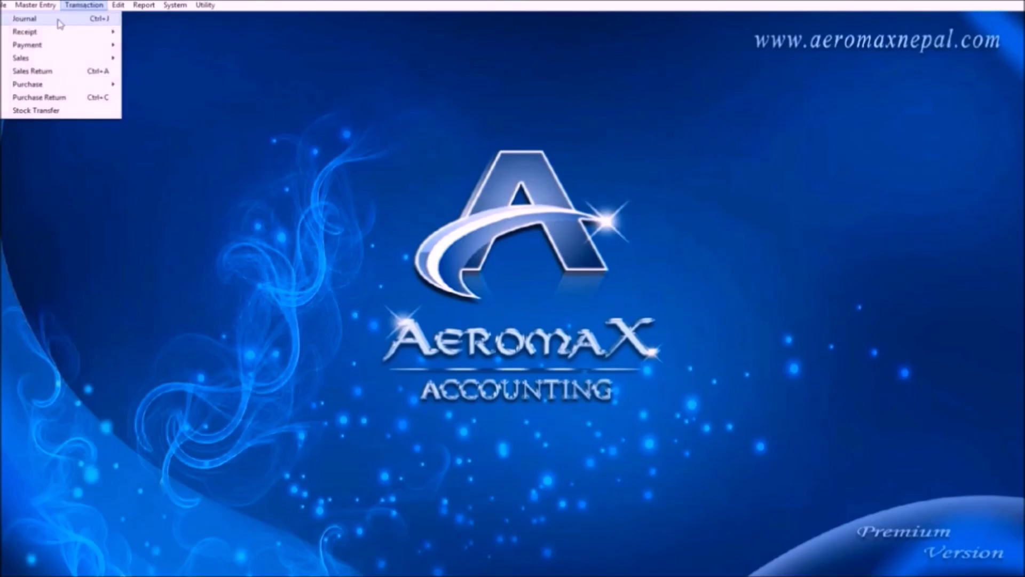
mouse_move(48, 8)
mouse_move(61, 111)
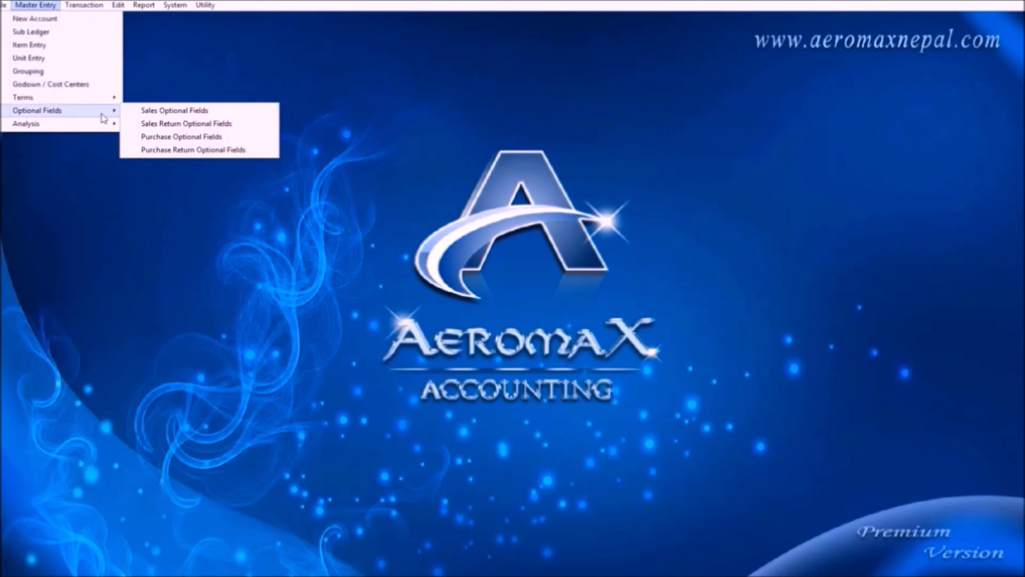
left_click(160, 110)
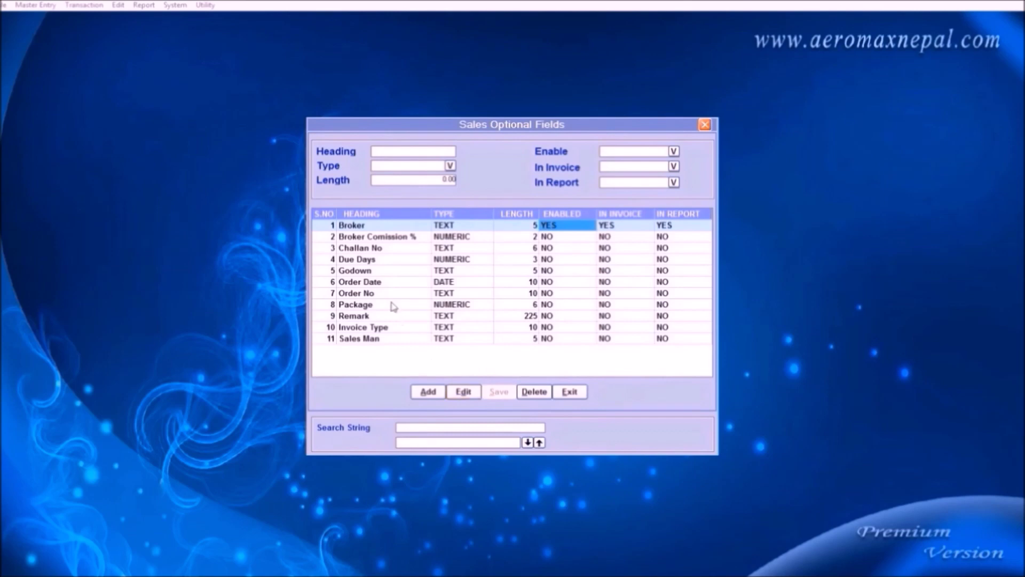
left_click(472, 394)
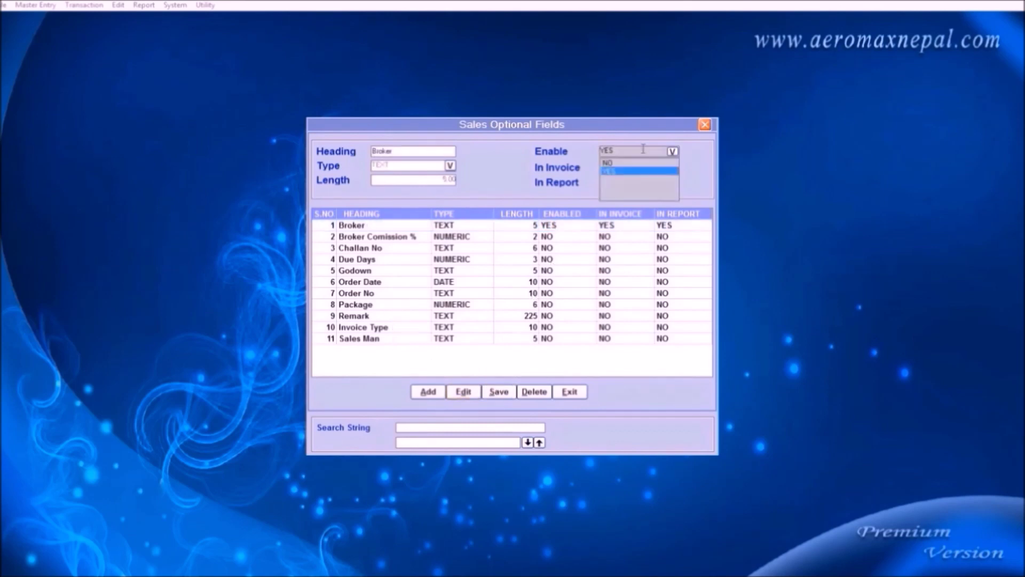
left_click(641, 161)
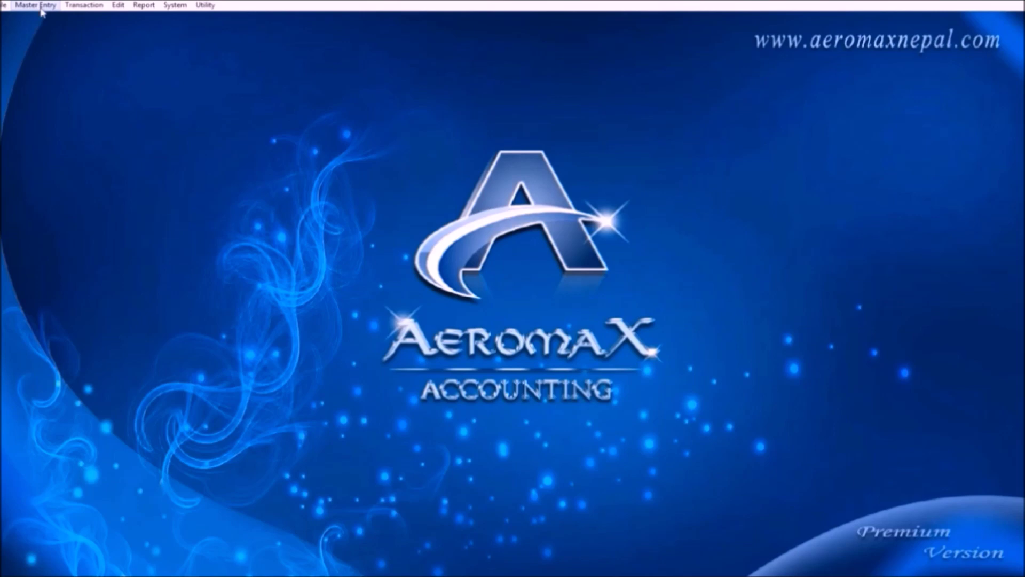
- Open Party Analysis and save a new analysis value named Kalimati in the Area group
left_click(35, 5)
mouse_move(63, 124)
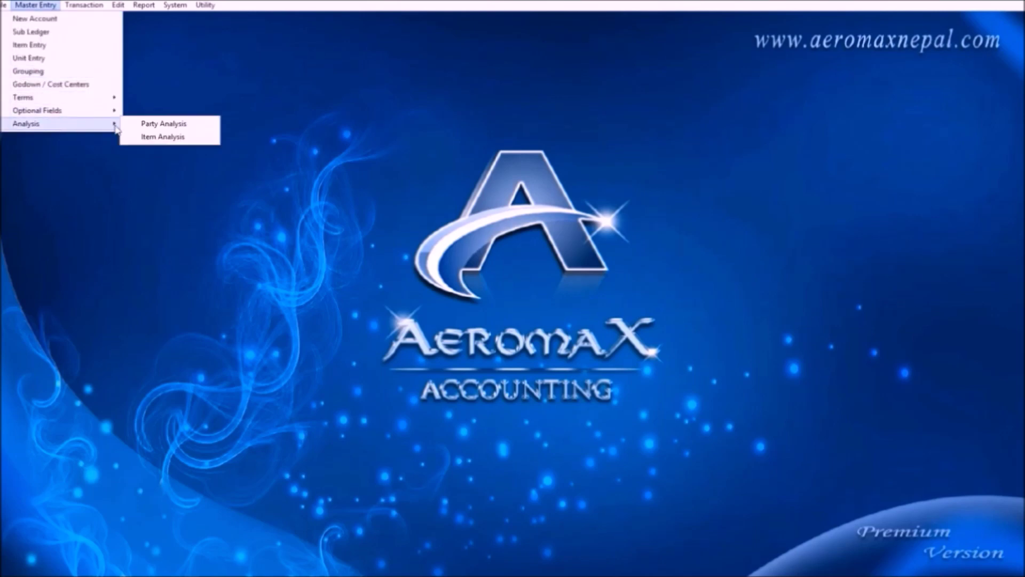
left_click(130, 126)
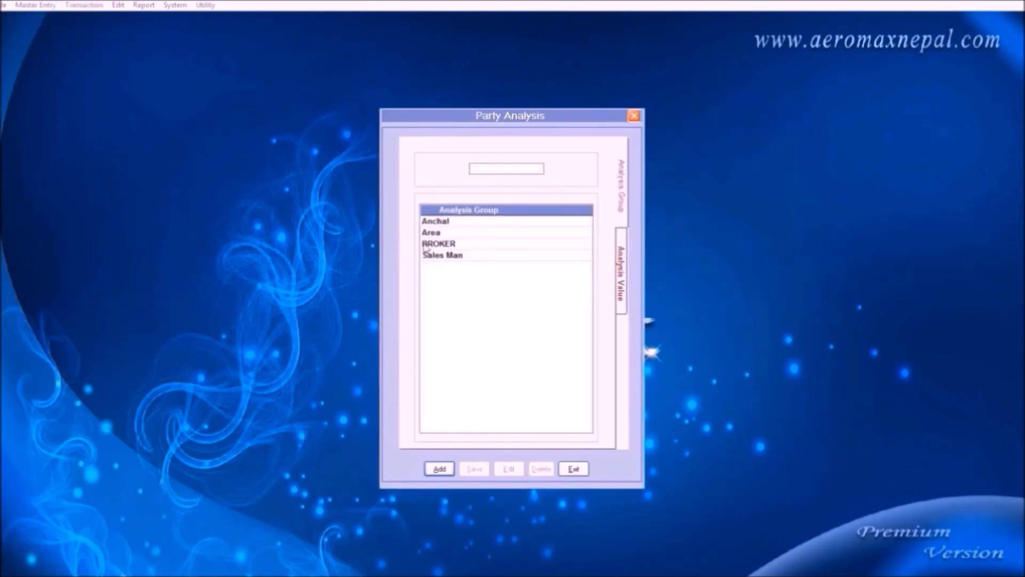
double_click(438, 234)
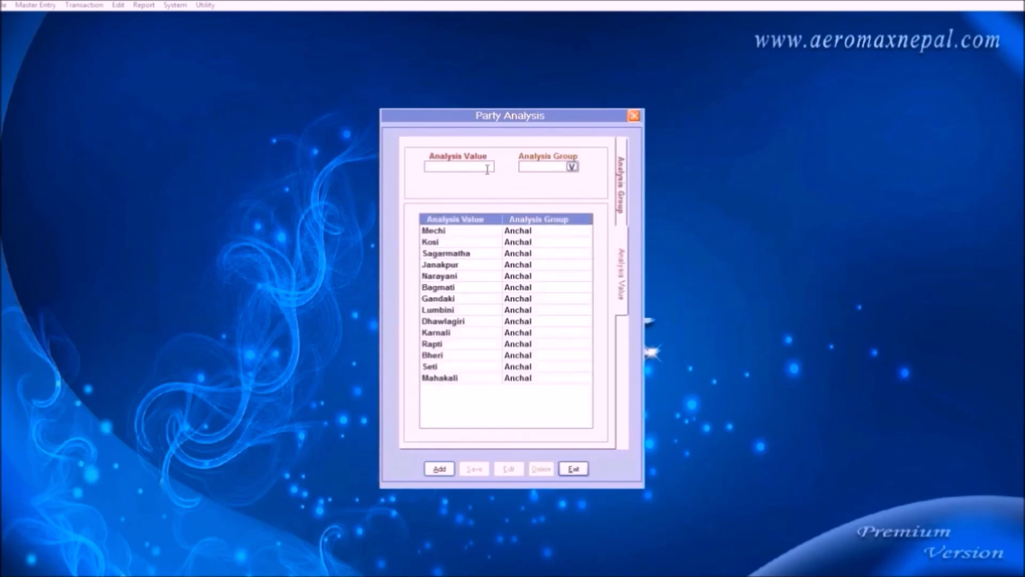
key("alt+a")
type("Kalmati")
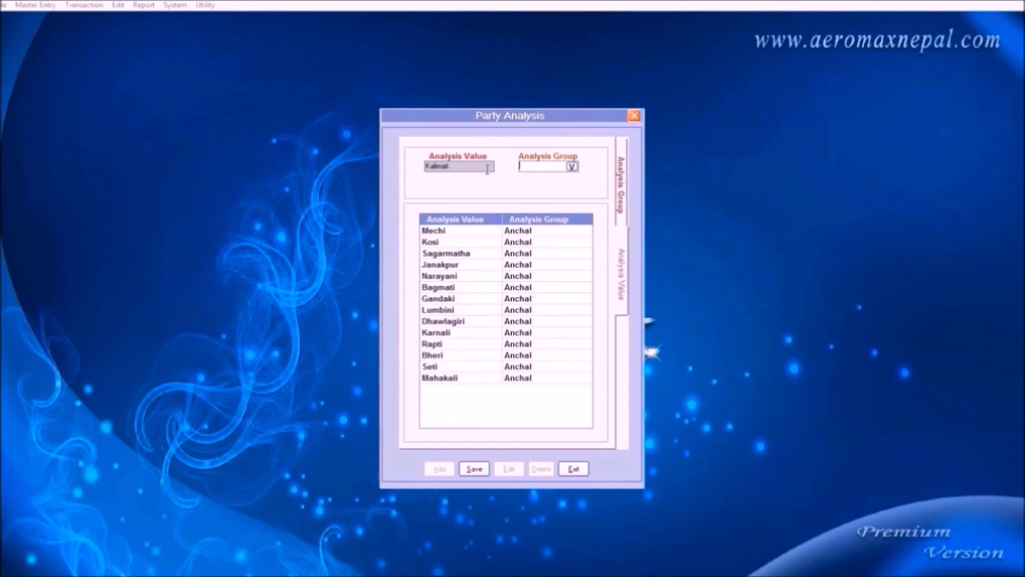
key("Return")
key("Down")
key("Return")
key("alt+s")
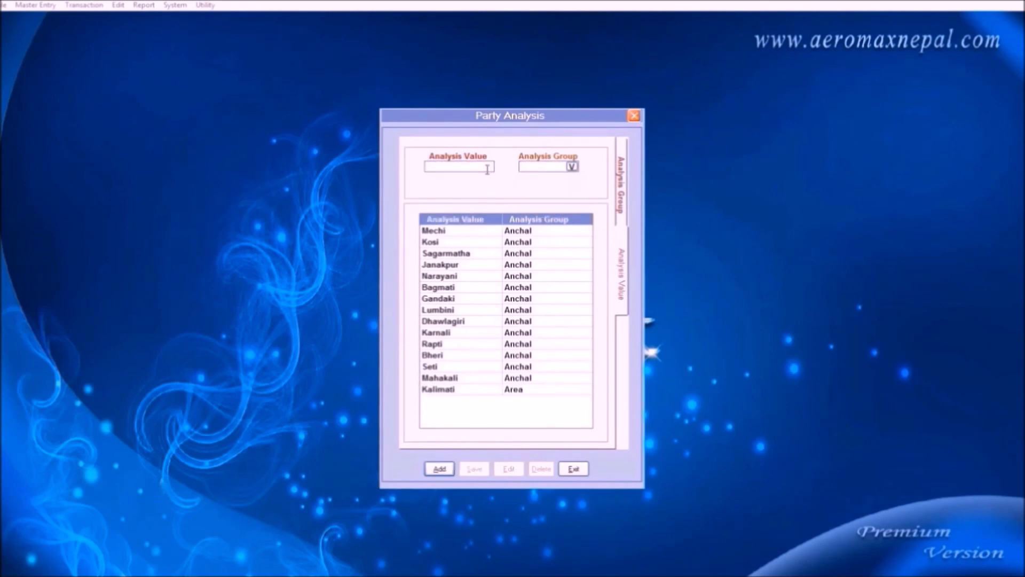
- Save another party analysis value named New Road in the Area group
key("alt+a")
type("New")
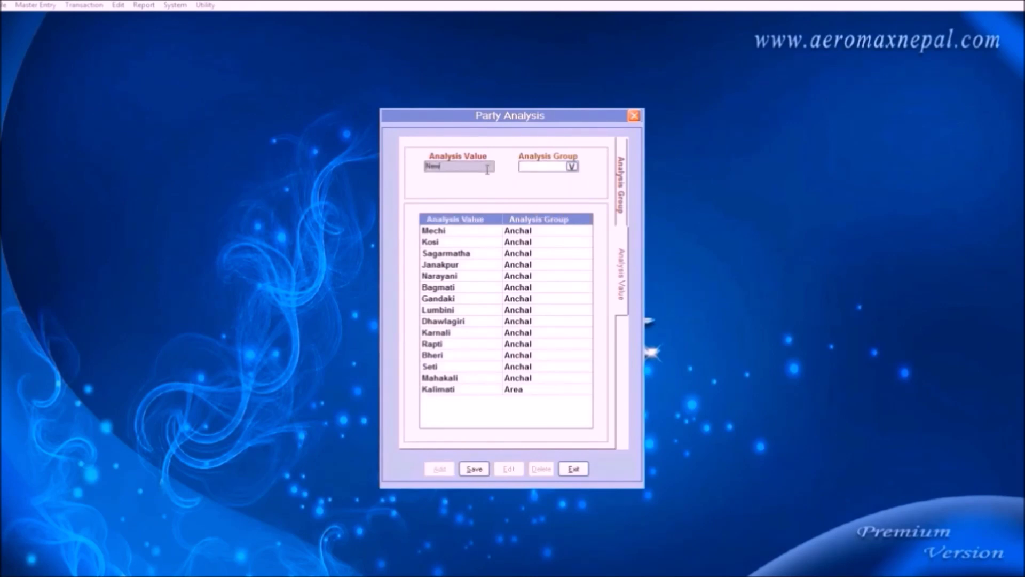
type(" Raad")
key("Tab")
key("Down")
key("alt+s")
- Save a new party analysis value named Baneshwor in the Area group
key("alt+a")
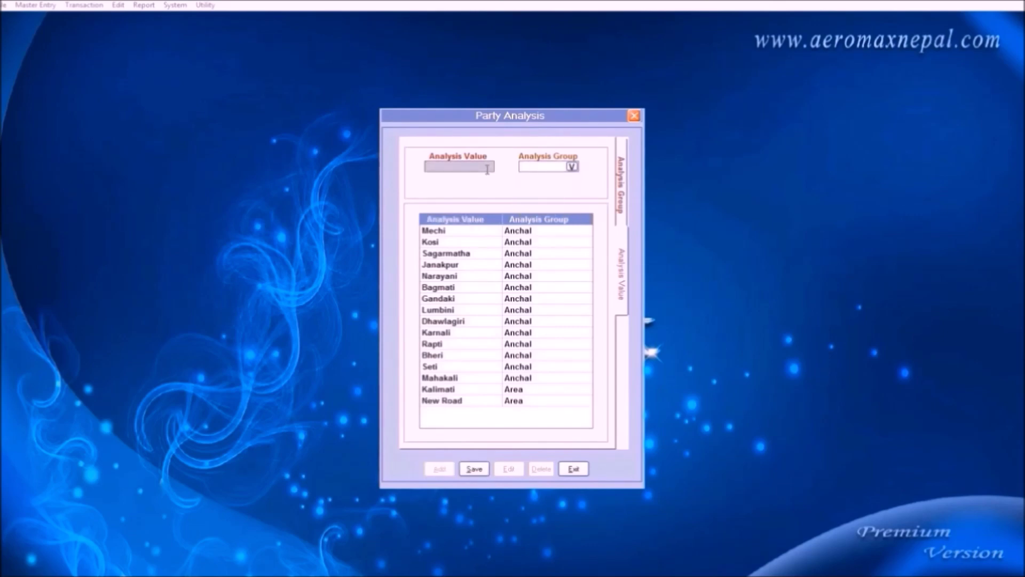
type("Baneshwor")
key("Tab")
key("Down")
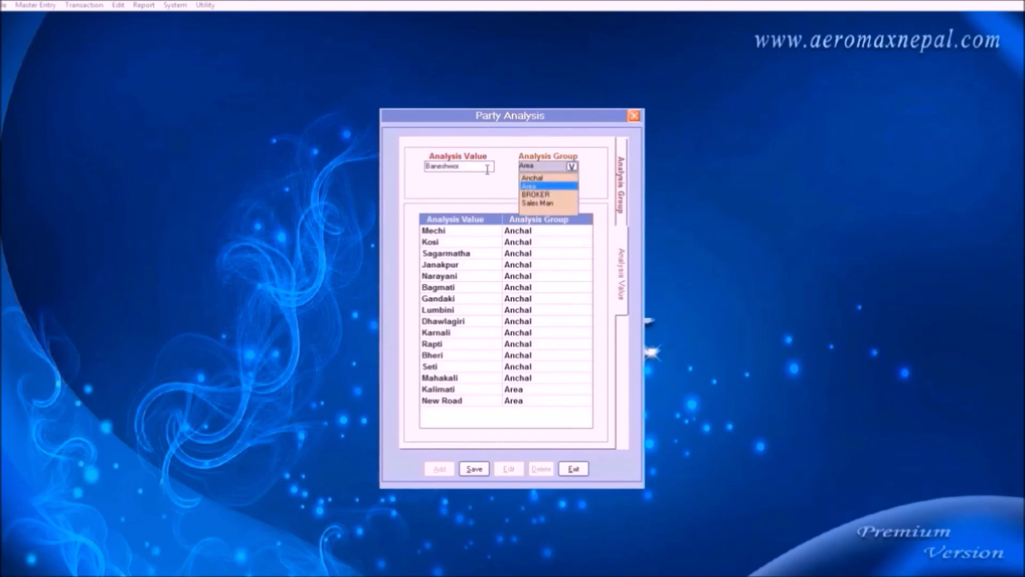
key("alt+s")
- Save a new party analysis group named City
left_click(618, 185)
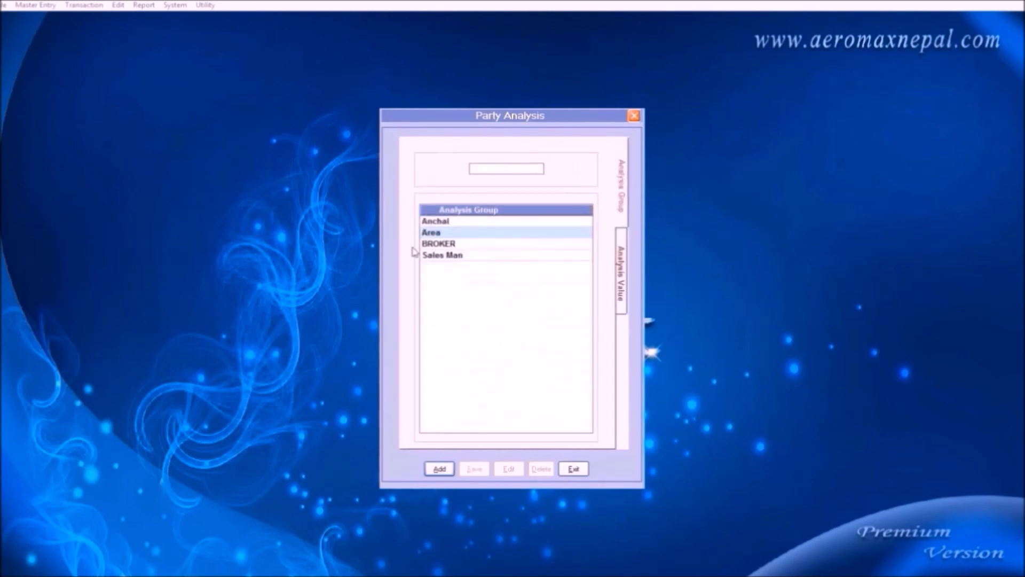
key("alt+a")
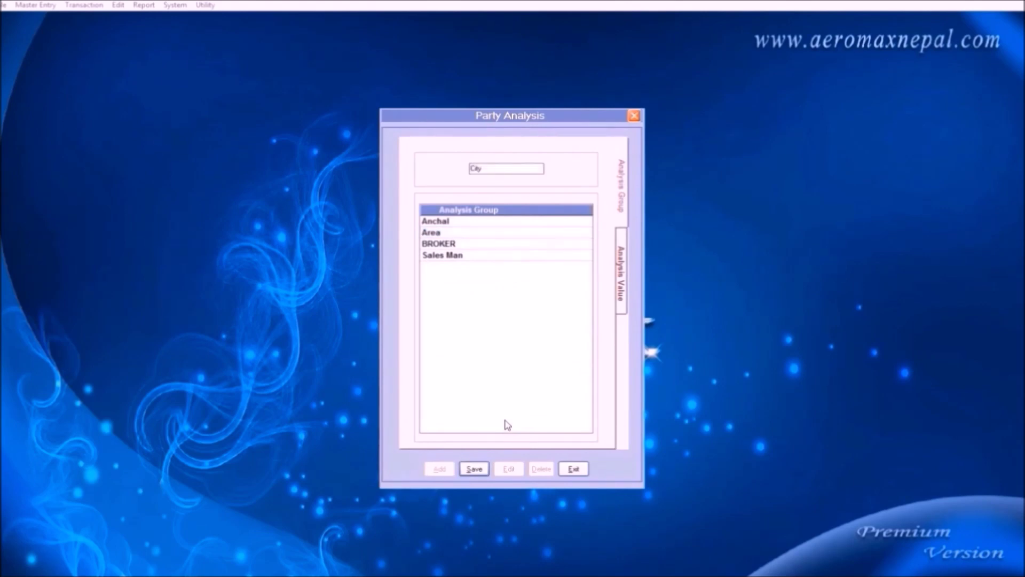
key("alt+s")
- Save a new party analysis value named Pokhara in the City group
left_click(621, 282)
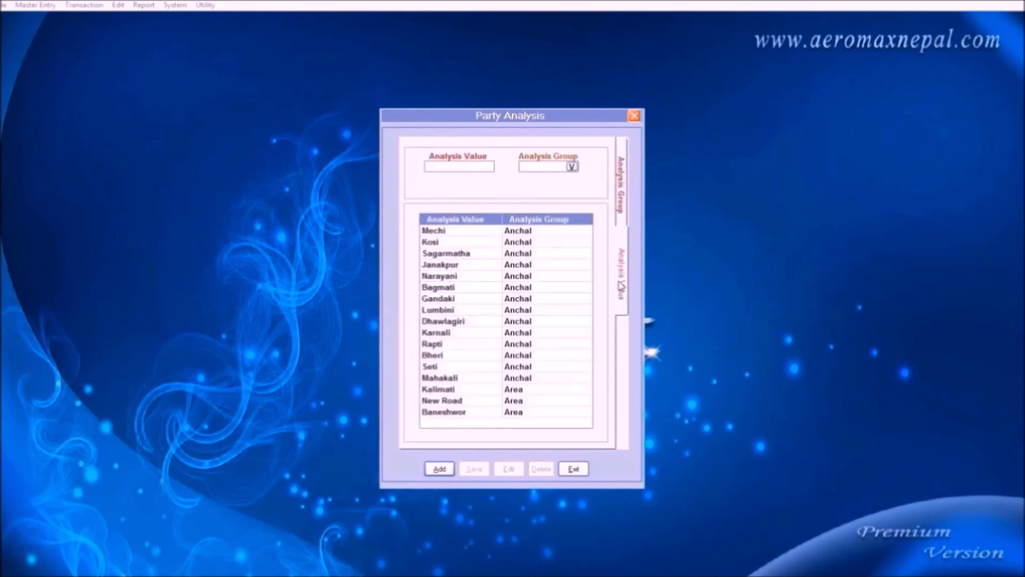
left_click(440, 468)
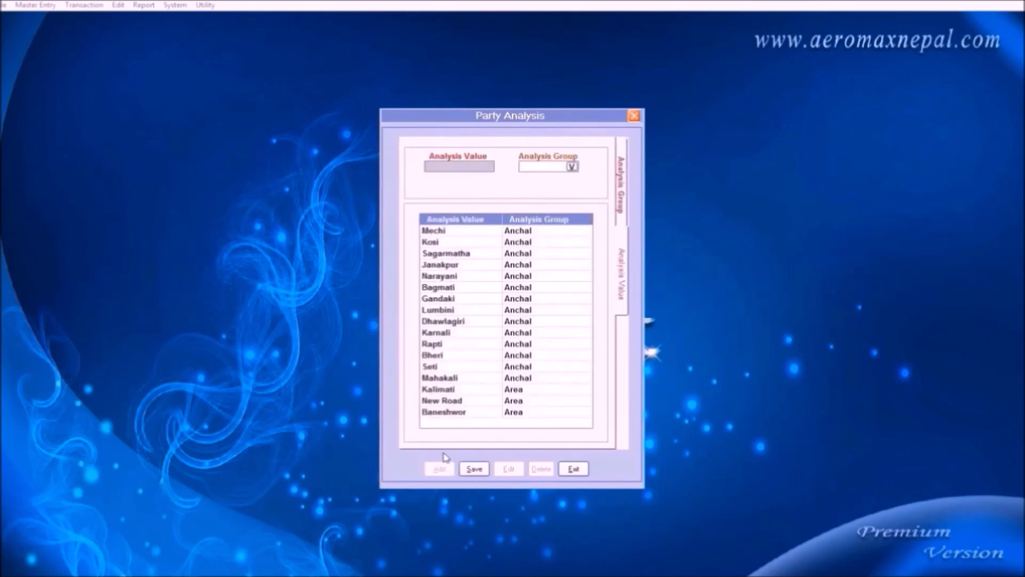
type("Pokhara")
key("Tab")
key("Down")
key("Down")
key("Down")
key("Return")
key("Return")
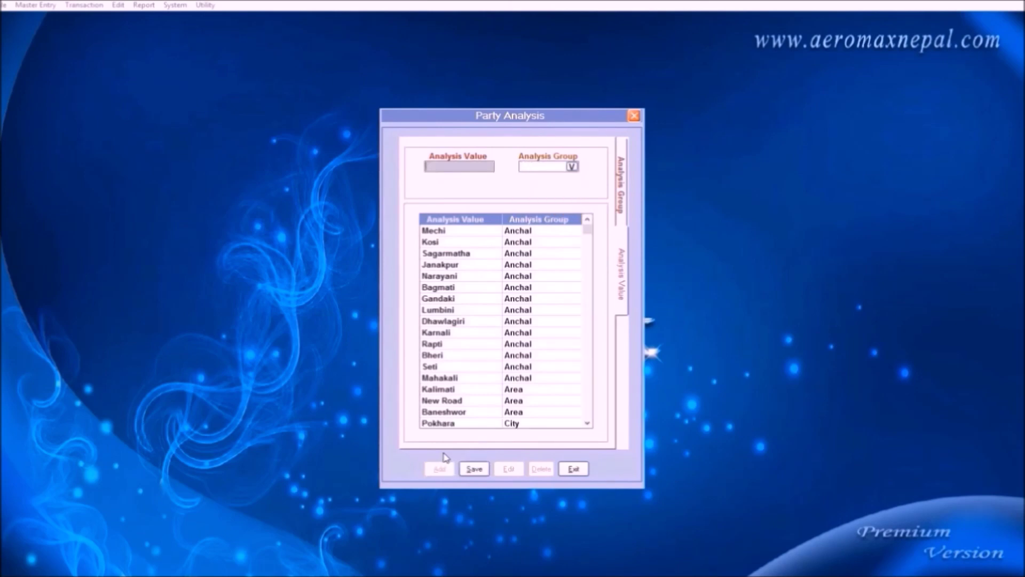
- Save another party analysis value named Kathmandu in the City group, and close Party Analysis
type("Kathmandu")
key("Tab")
key("Down")
key("Down")
key("Down")
key("Return")
key("Return")
left_click(574, 469)
- Start a new account with the customer's full name and the account type Sundry Debtors
left_click(36, 5)
left_click(35, 19)
type("Adam Smith")
key("Return")
key("Down")
key("Down")
key("Down")
key("Up")
key("Up")
key("Up")
key("Up")
key("Up")
key("Up")
key("Up")
key("Up")
key("Up")
key("Down")
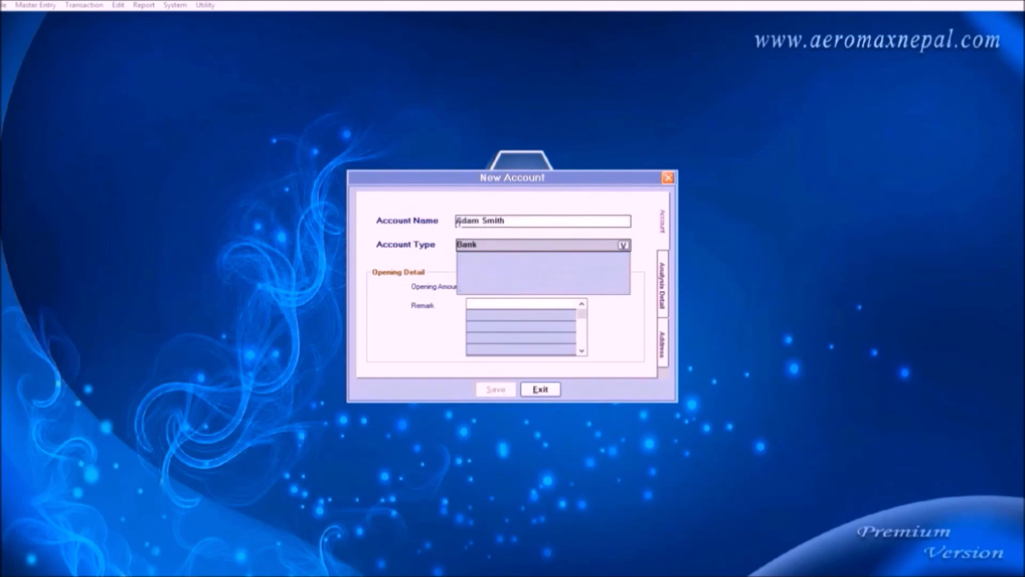
key("Down")
key("Down")
key("Down")
key("Down")
key("Down")
key("Down")
key("Down")
key("Down")
key("Down")
key("Down")
key("Down")
key("Return")
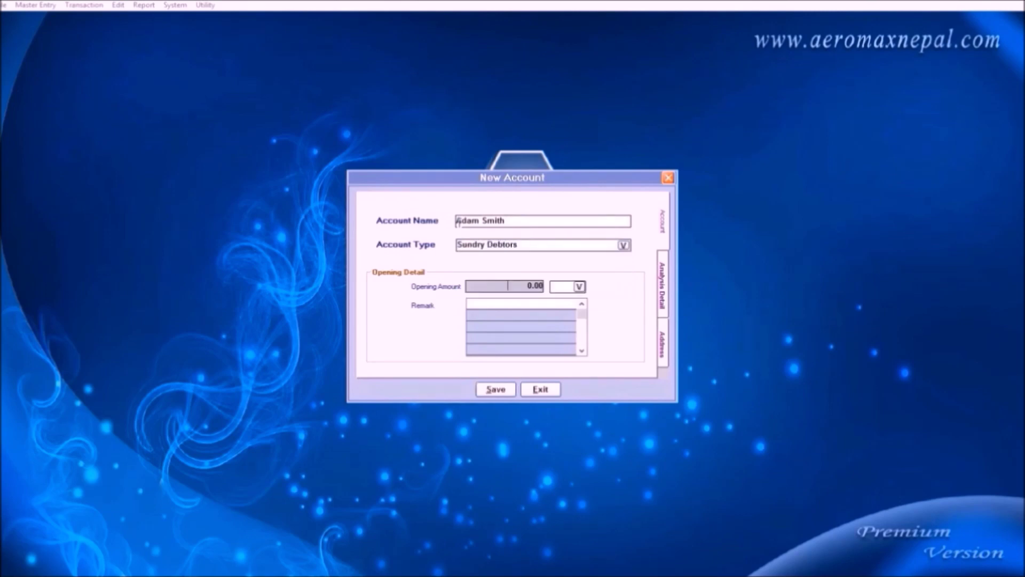
- Keep the account's default opening details and assign it the Area value New Road and the City value Kathmandu
key("Return")
key("Return")
key("Return")
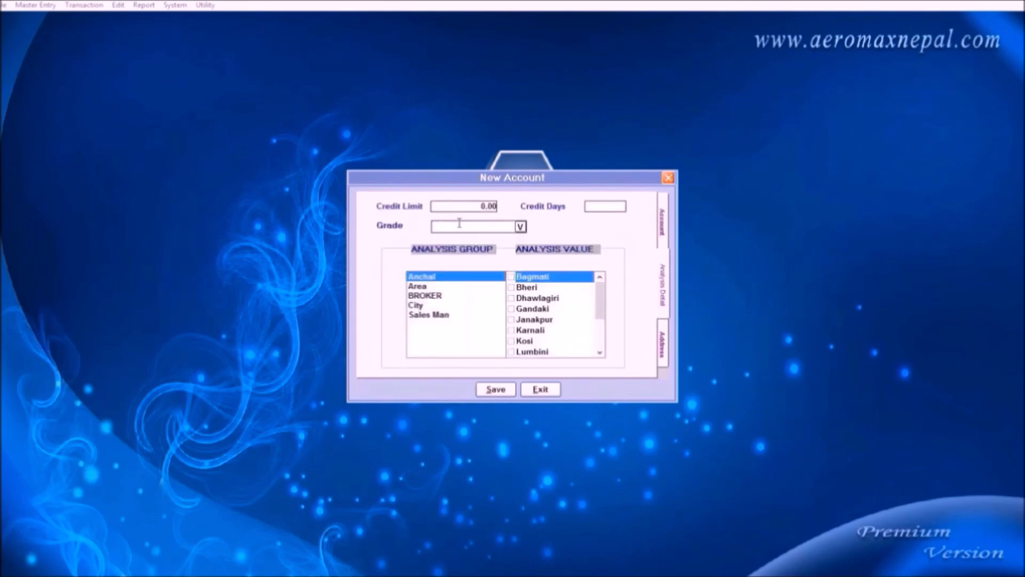
key("Return")
key("Return")
key("Return")
key("Down")
key("Down")
key("Up")
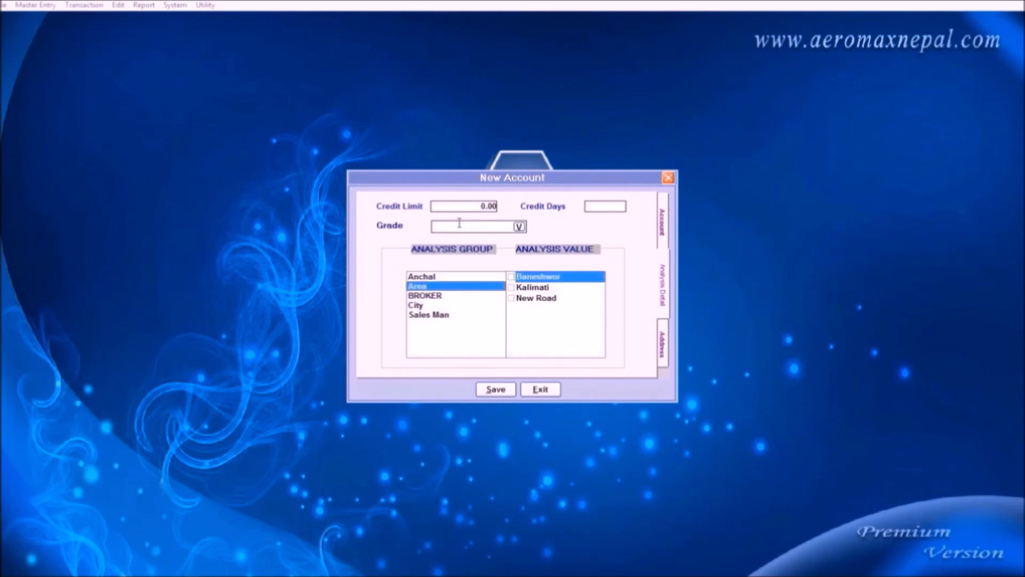
key("Down")
key("Up")
key("Down")
key("Up")
key("Down")
key("Down")
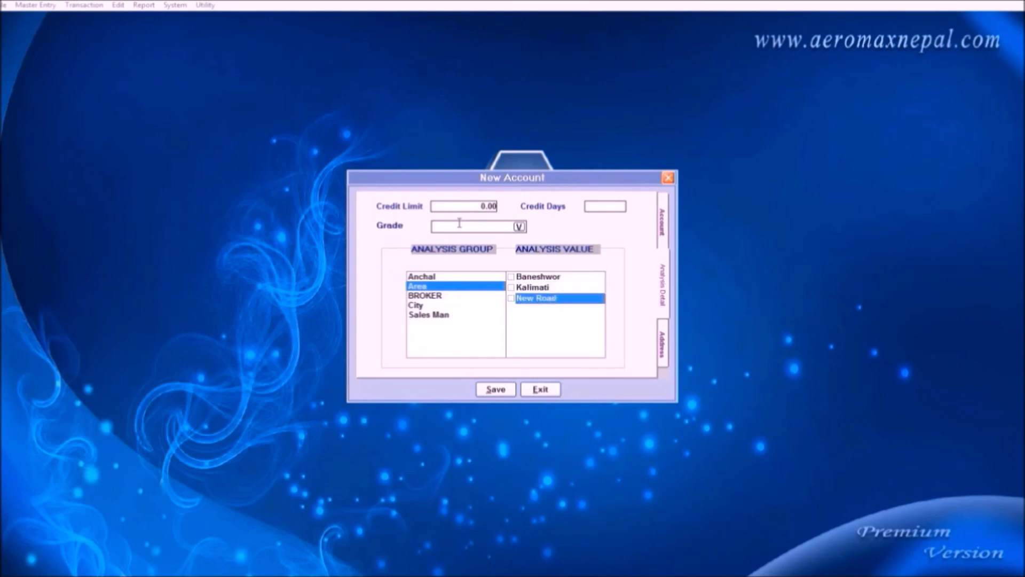
key("Down")
key("Down")
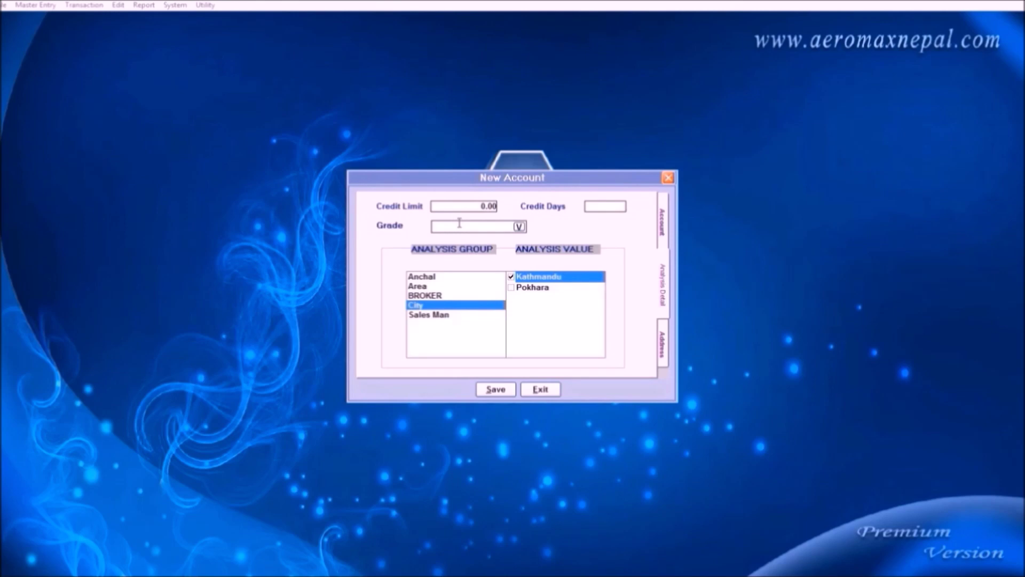
- Recheck the Area and City analysis selections, then save the customer account and close the account form
key("Down")
key("Up")
key("Up")
key("Up")
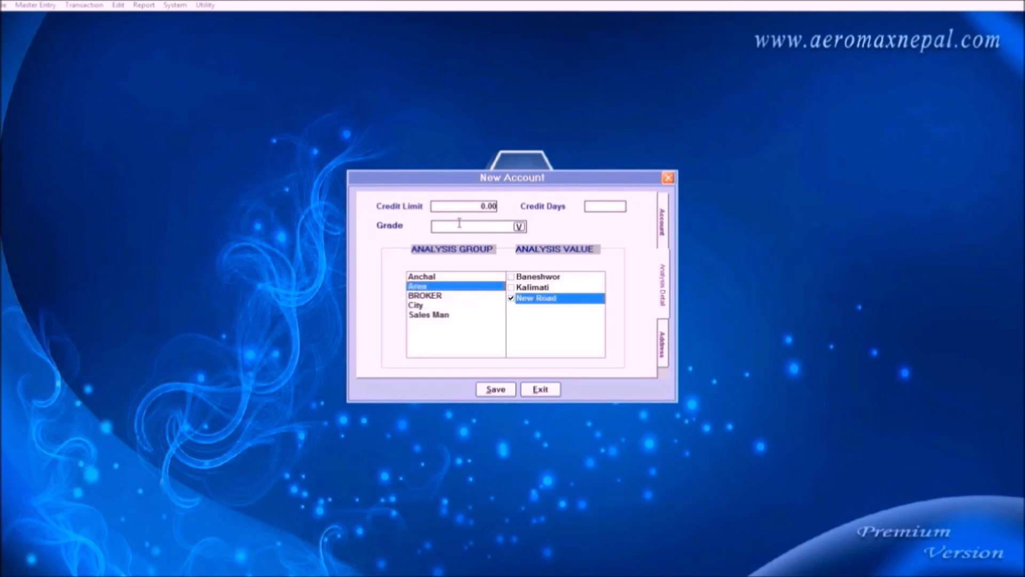
key("Down")
key("Down")
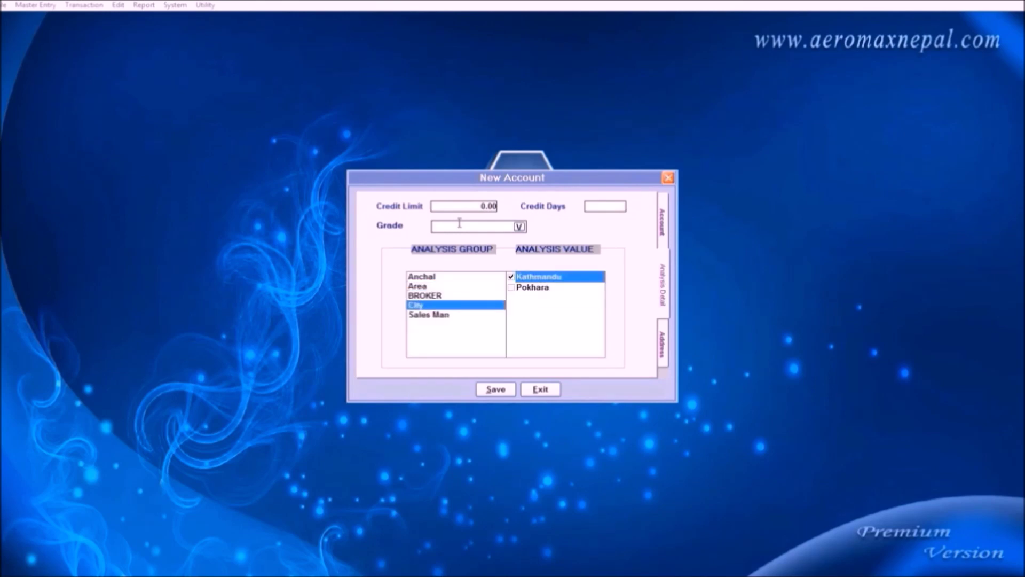
key("alt+s")
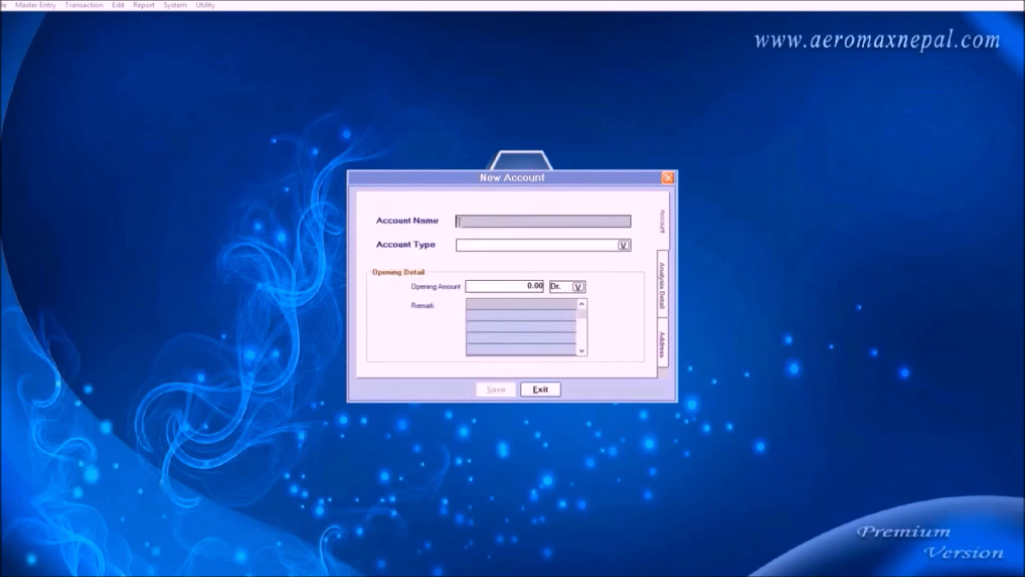
left_click(541, 389)
- Open Item Analysis and save a new analysis group named Laptops
left_click(36, 5)
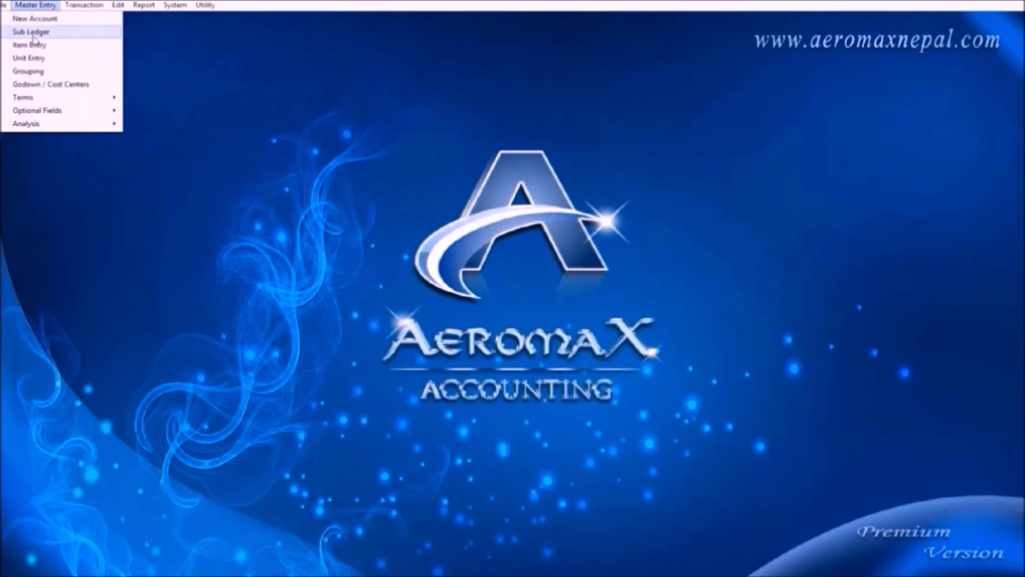
mouse_move(71, 126)
left_click(160, 135)
left_click(499, 291)
left_click(498, 277)
left_click(601, 299)
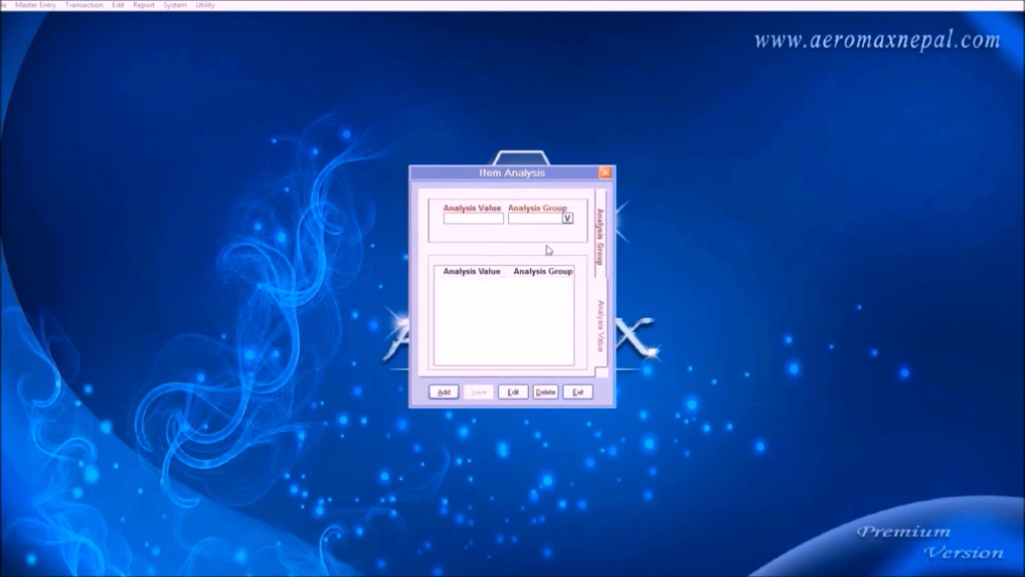
left_click(602, 243)
left_click(443, 393)
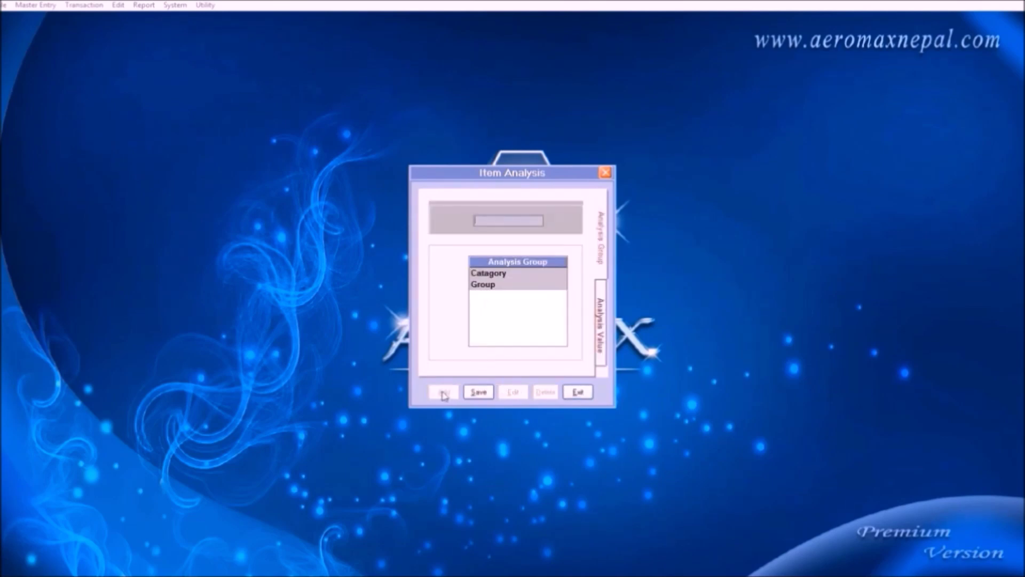
type("Laptops")
left_click(478, 392)
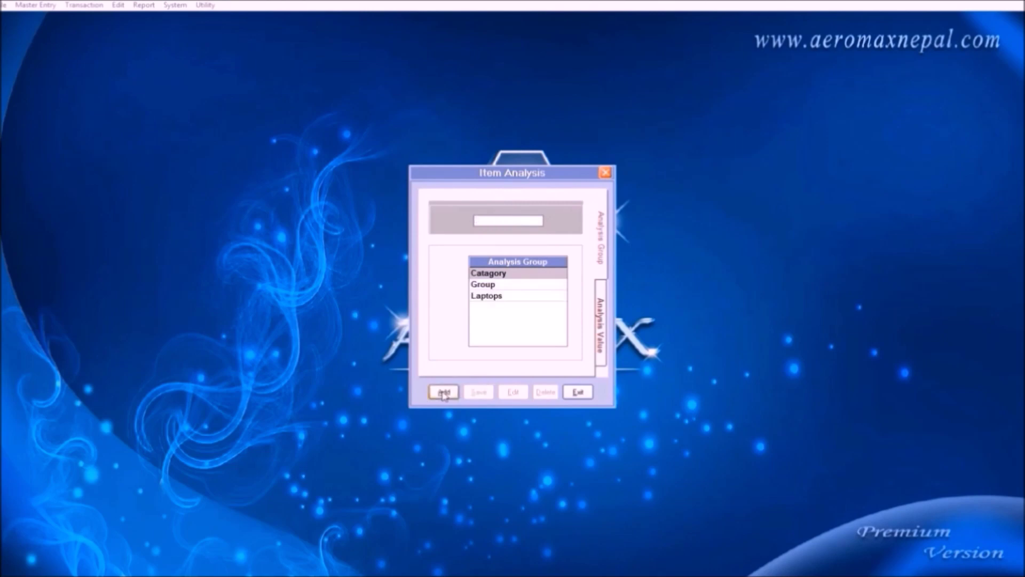
- Save a new item analysis value named I3 in the Laptops group
left_click(600, 318)
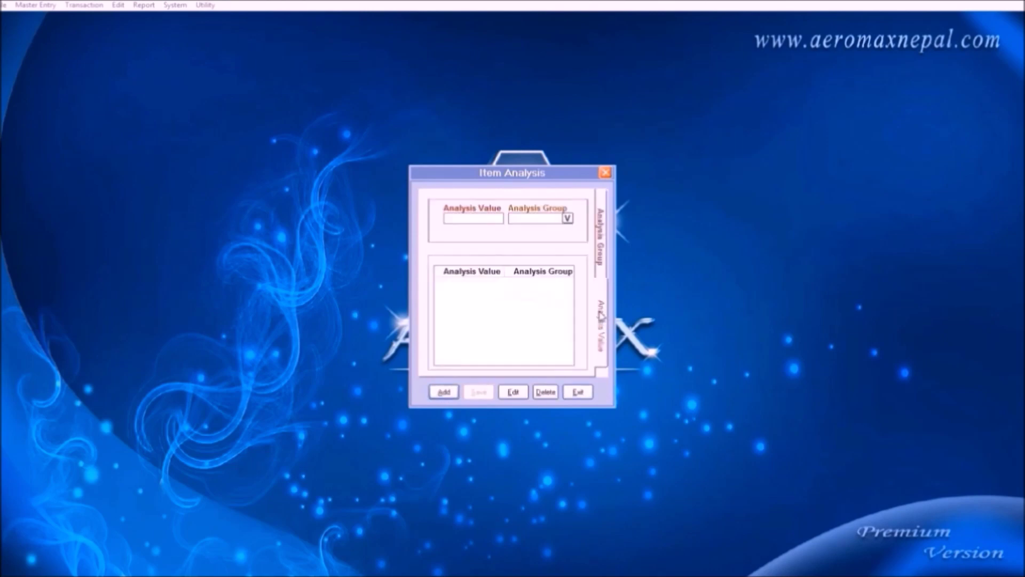
left_click(447, 392)
type("I3")
key("Return")
key("Down")
key("Down")
key("Return")
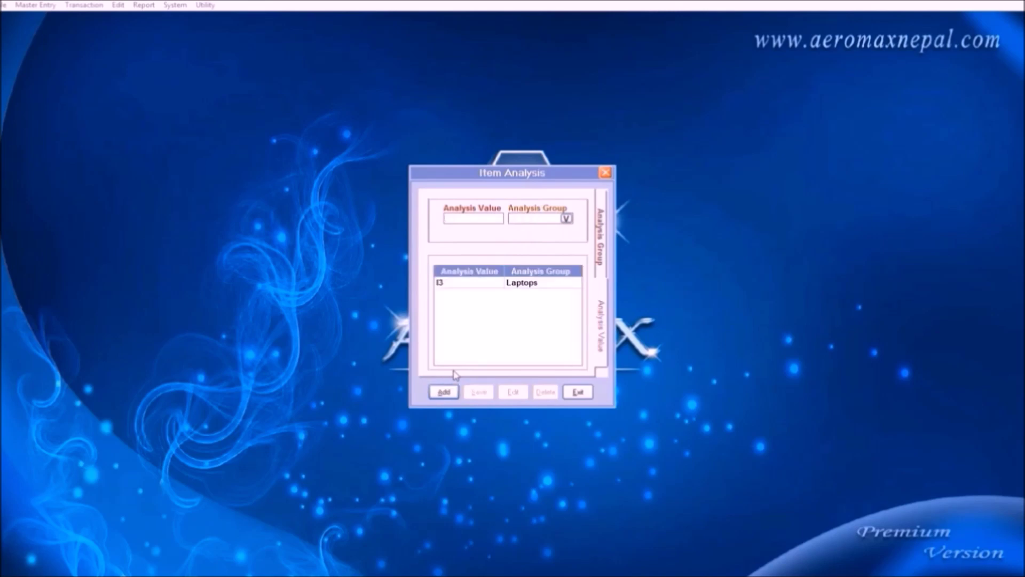
- Save another item analysis value named I5 in the Laptops group
key("alt+a")
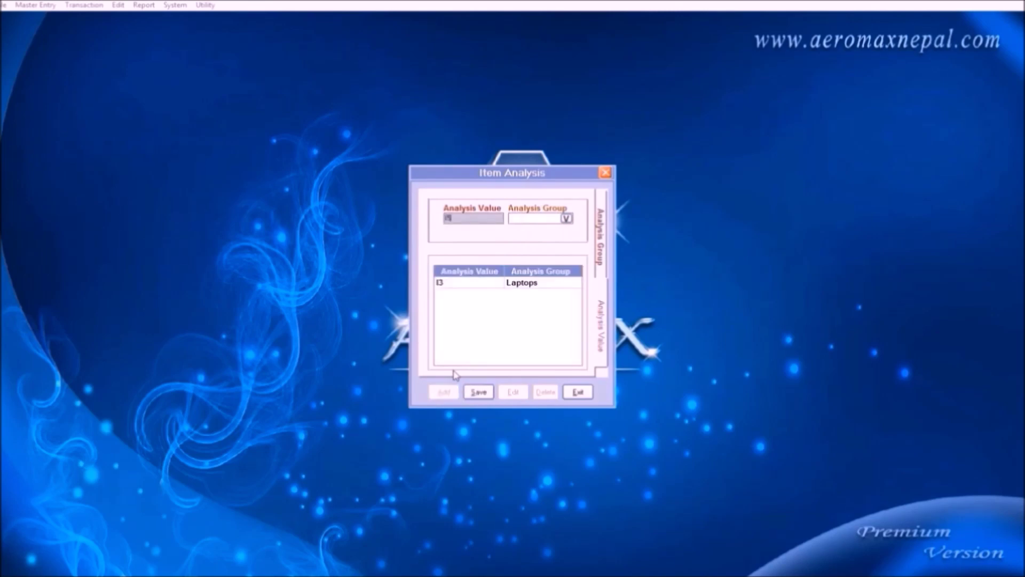
type("I5")
key("Return")
key("Down")
key("Down")
key("Return")
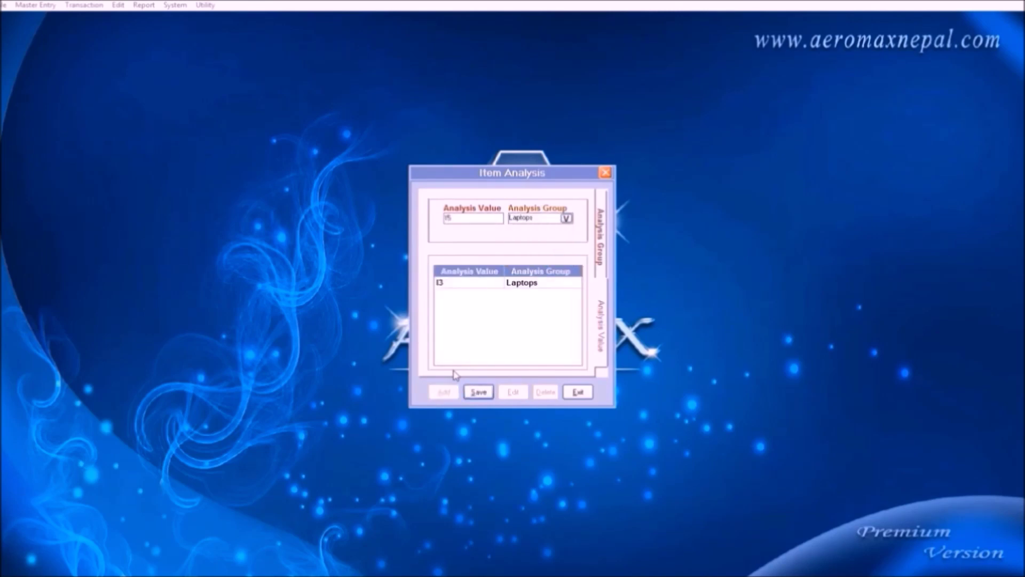
key("Return")
- Save the item analysis value I7 in the Laptops group, and add a Keyboard analysis group before closing Item Analysis
key("alt+a")
type("I7")
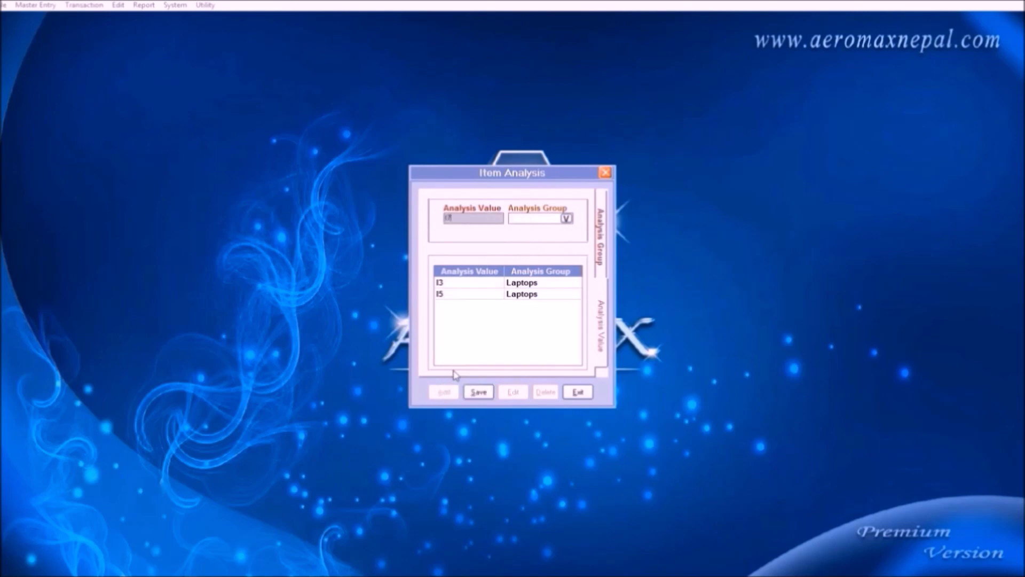
key("Return")
key("Down")
key("Down")
key("Return")
key("Return")
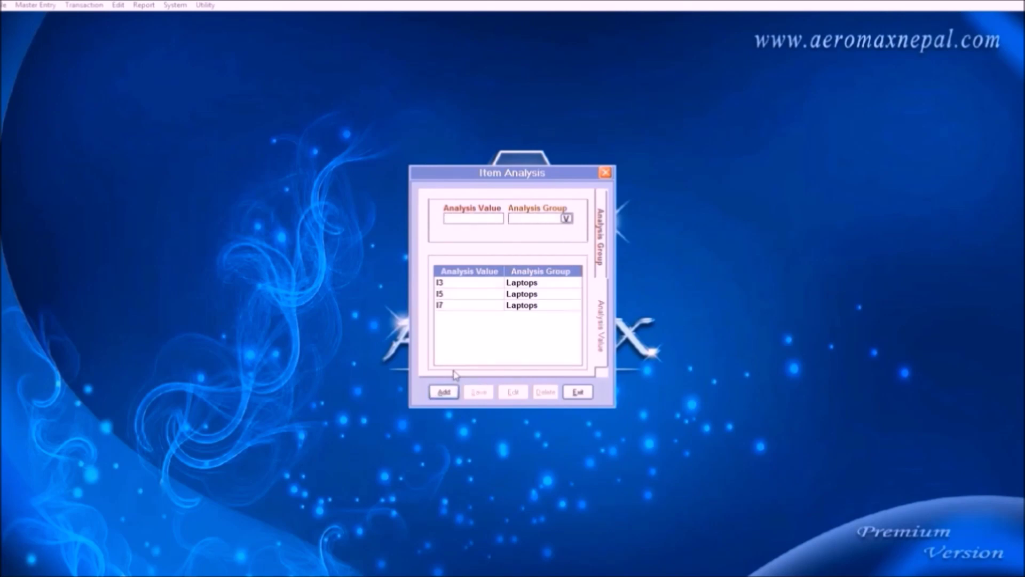
left_click(599, 248)
key("alt+x")
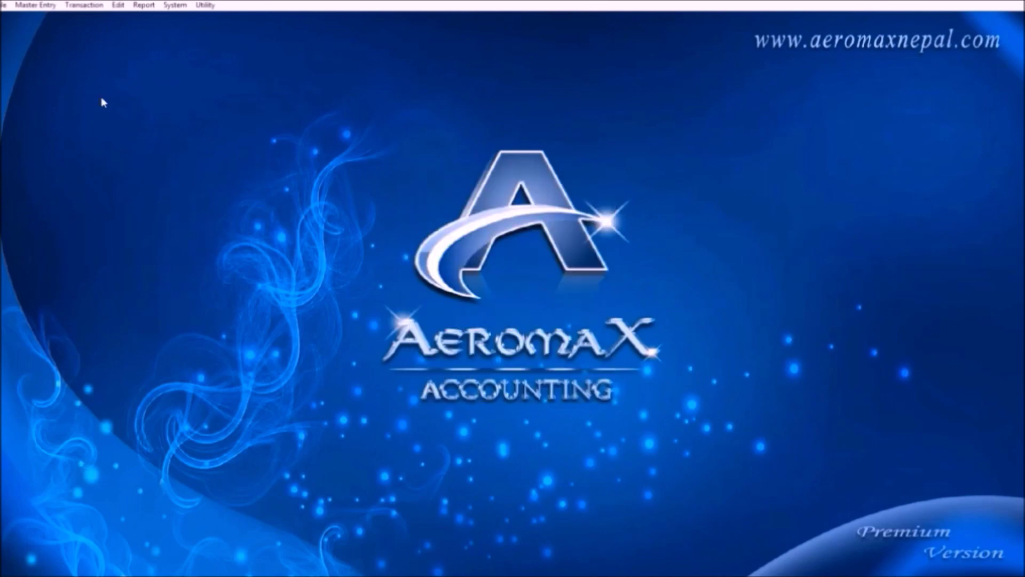
- Start a new item named Dell with the unit Pcs
left_click(36, 5)
left_click(24, 44)
type("Dell")
key("Return")
key("Return")
key("Down")
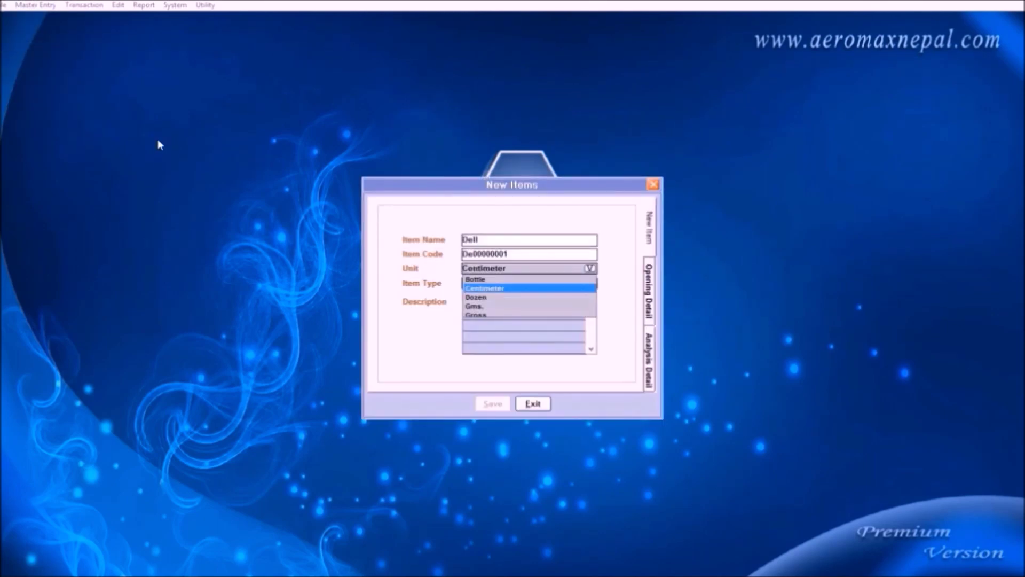
key("p")
key("Return")
key("Return")
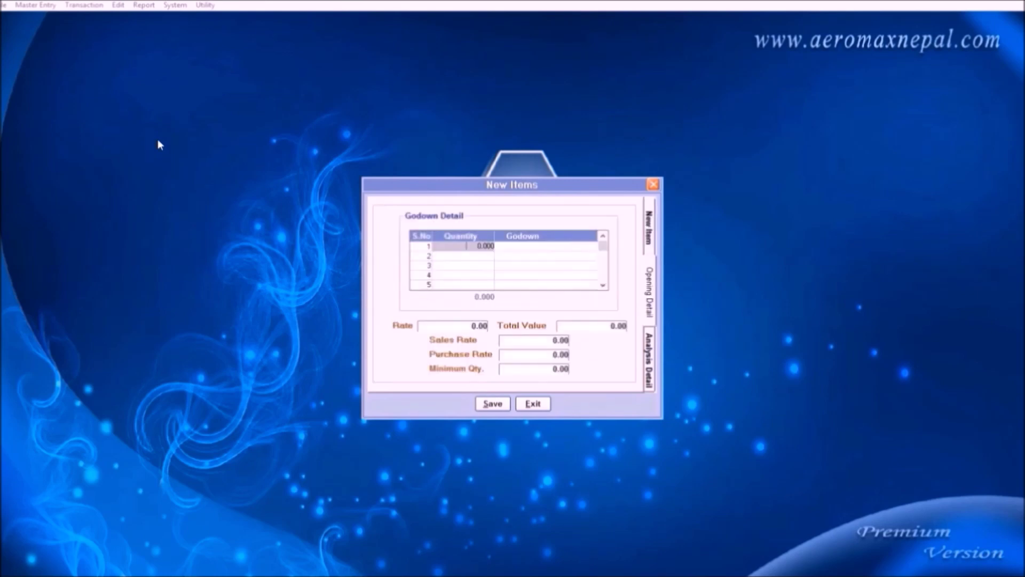
- Keep the item's default opening and packing details, assign it the Laptops analysis value I3, and save the item
key("Return")
key("Return")
key("Return")
key("Return")
key("Return")
key("Return")
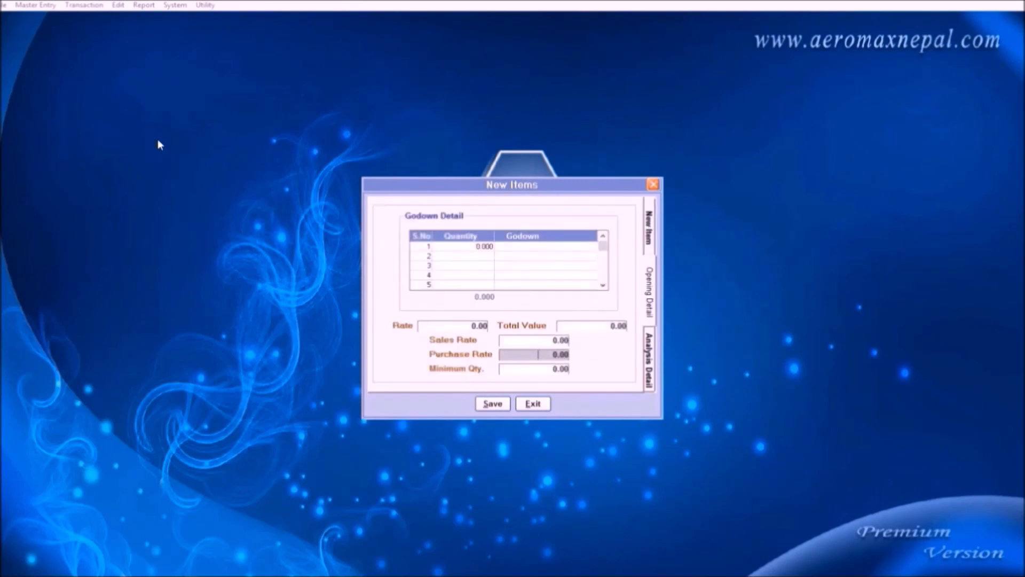
key("Return")
key("Return")
key("Return")
key("Return")
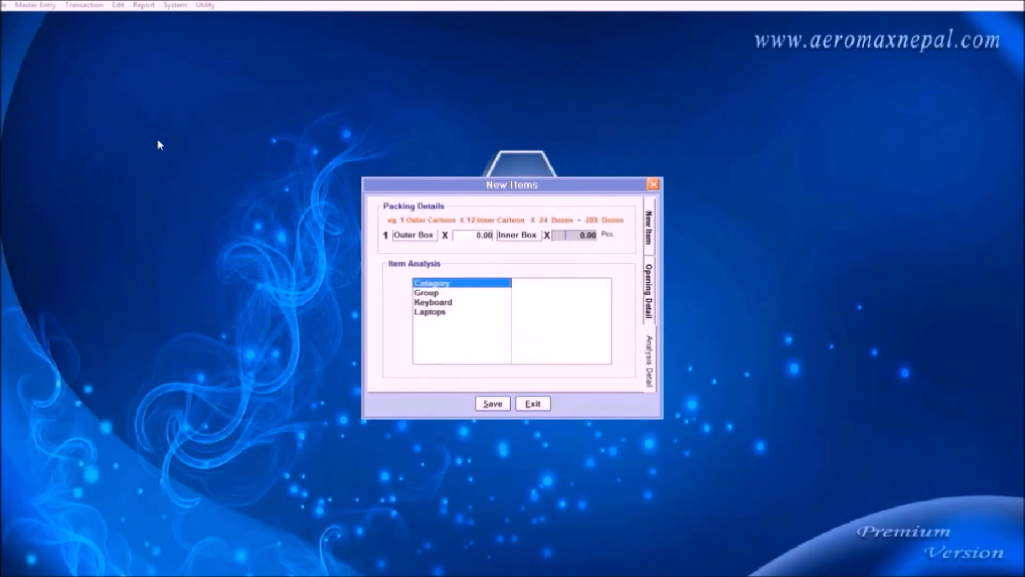
key("Down")
key("Down")
key("Down")
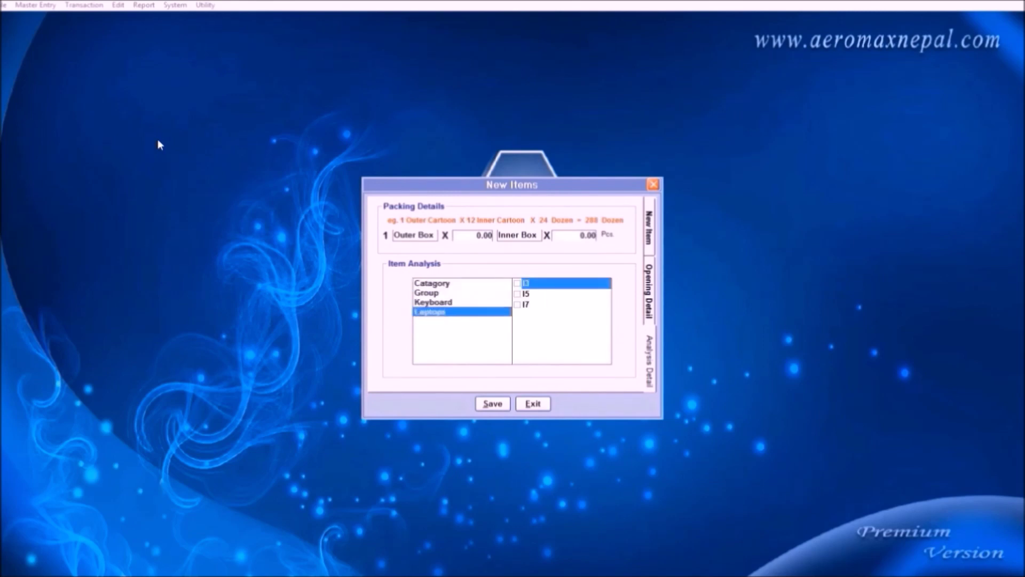
key("Down")
key("Down")
key("Down")
key("Up")
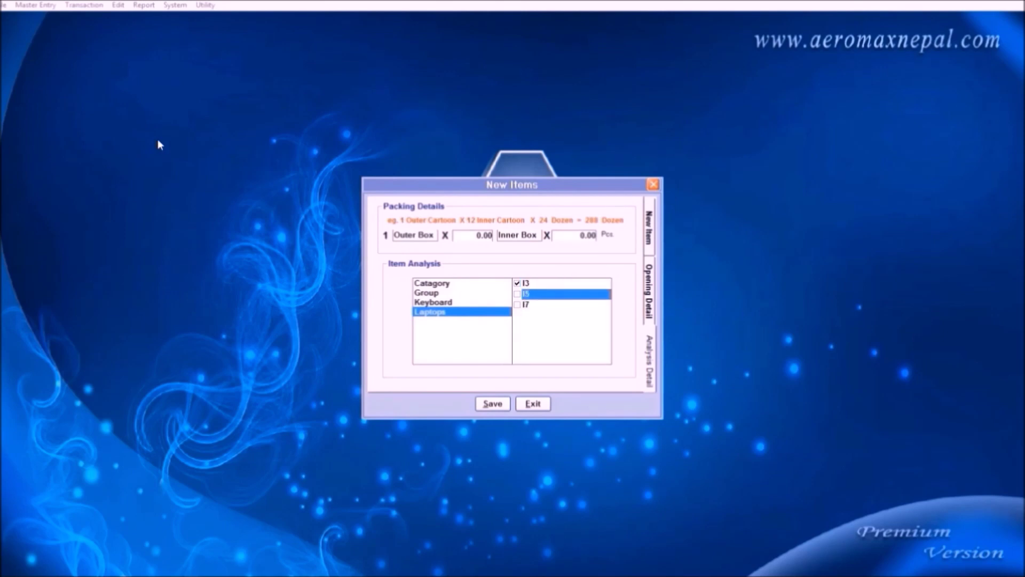
key("Up")
key("Return")
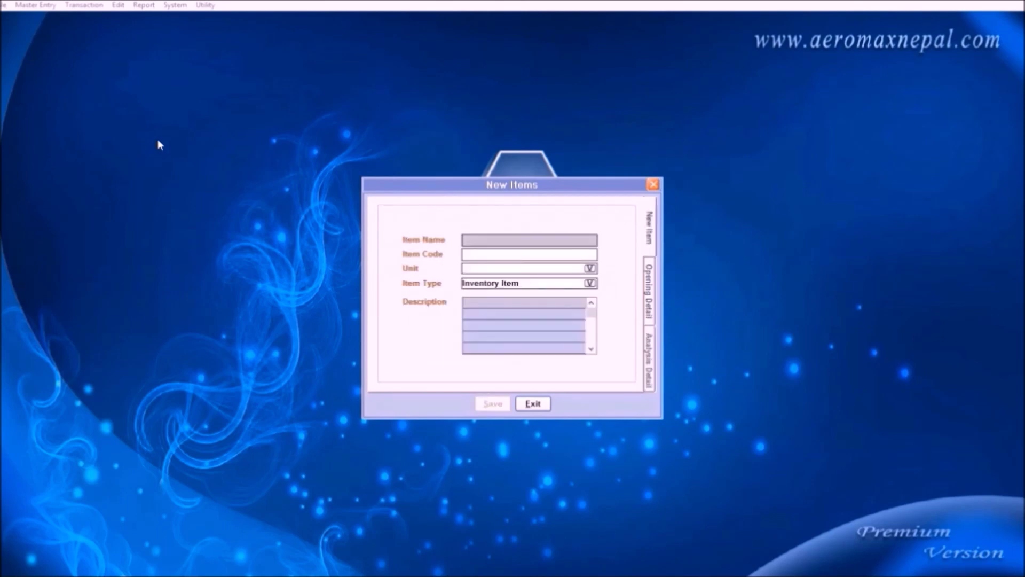
- Start a new item named Dell Inspiron n5110 with the unit Pcs and the default item type
type("Dell Inspiron n51")
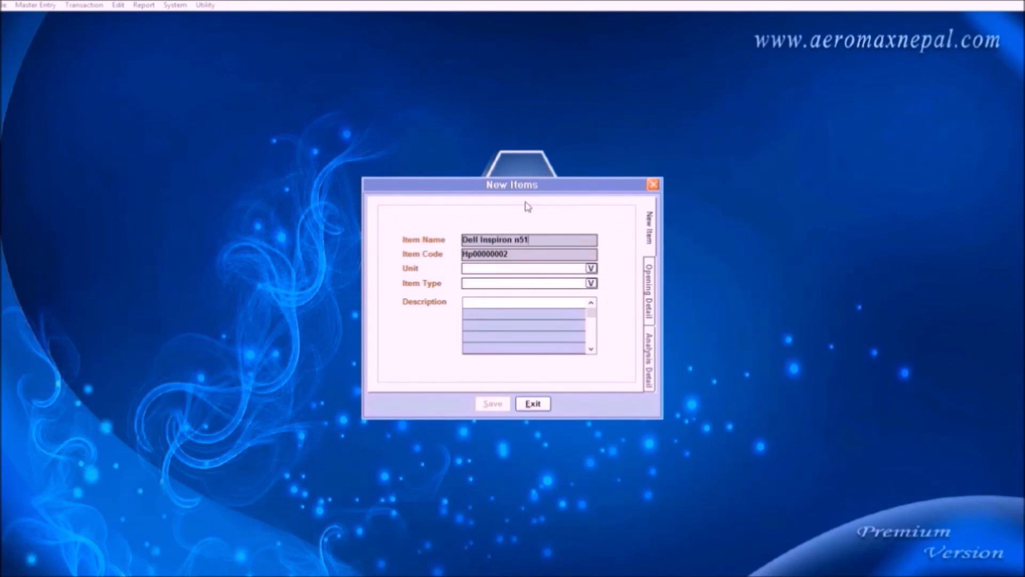
type("00")
key("Return")
key("p")
key("Return")
key("Return")
key("Return")
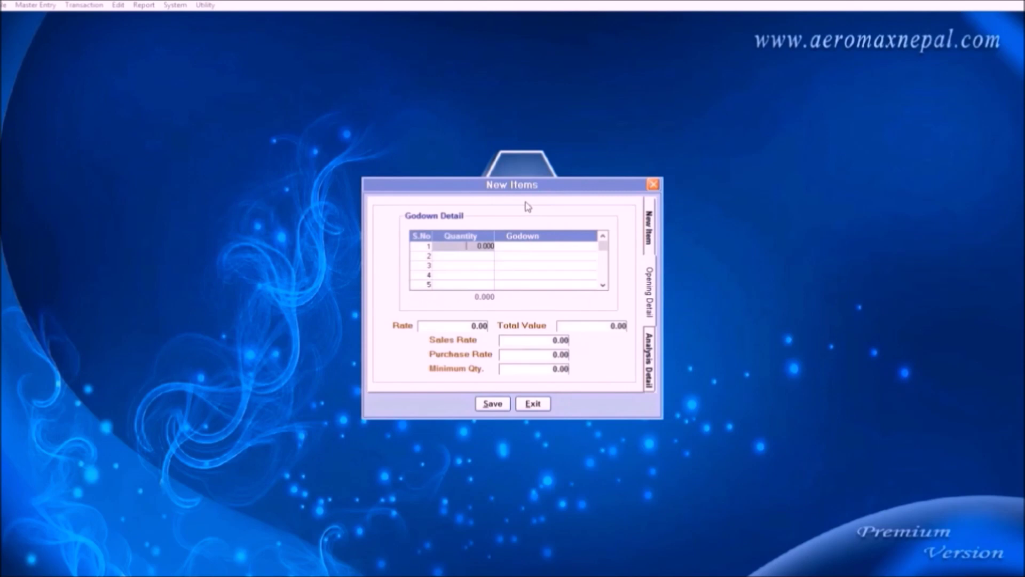
- Enter an opening quantity of 2 in Godown #1 for the item and fill in its purchase rate
type("2")
key("Return")
key("Down")
key("Return")
key("Return")
key("Return")
key("Return")
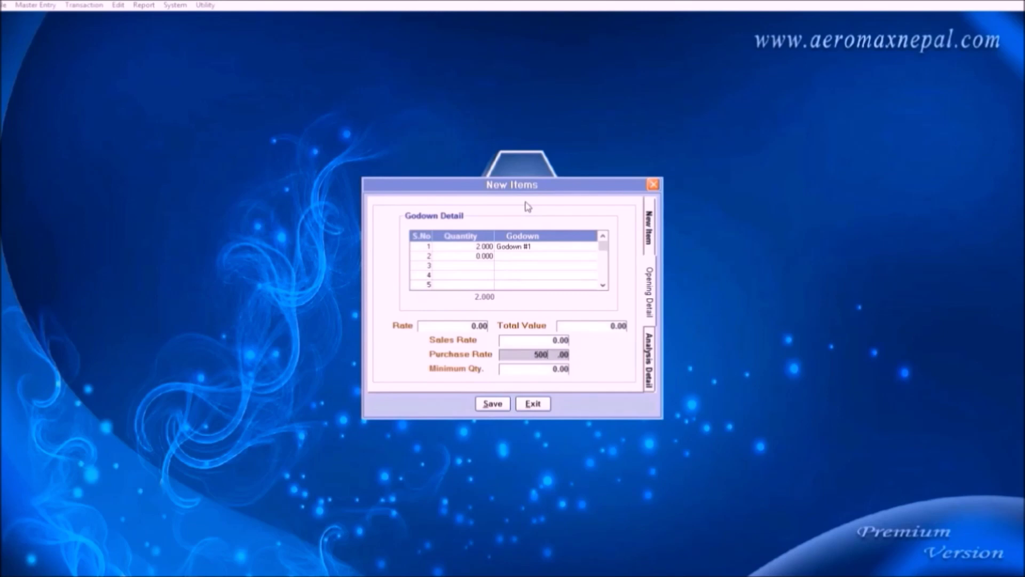
key("Return")
- Keep the item's default packing details, assign it the Laptops analysis value I7, and save the item
key("Return")
key("Return")
key("Return")
key("Return")
key("Return")
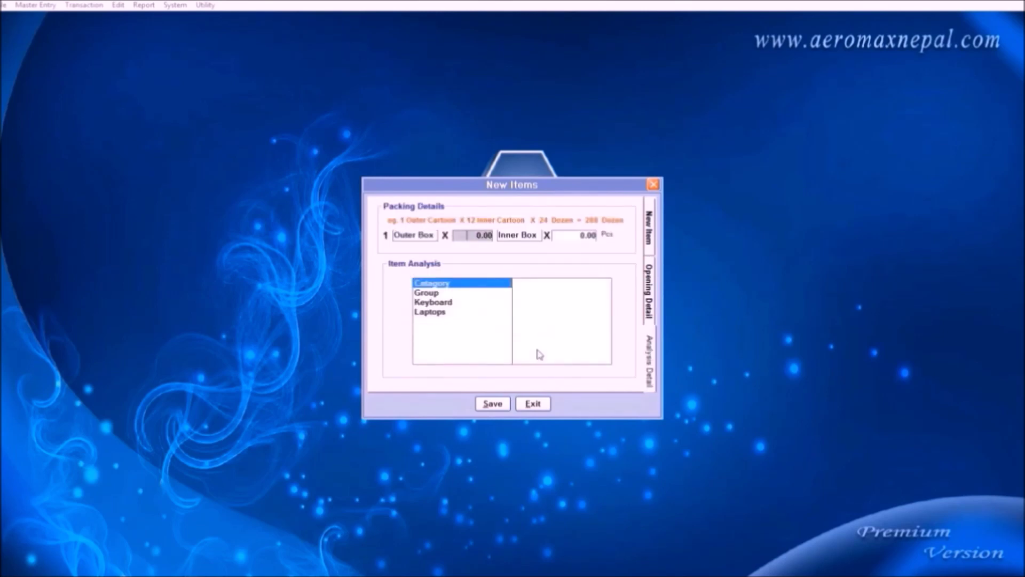
key("Down")
key("Down")
key("Down")
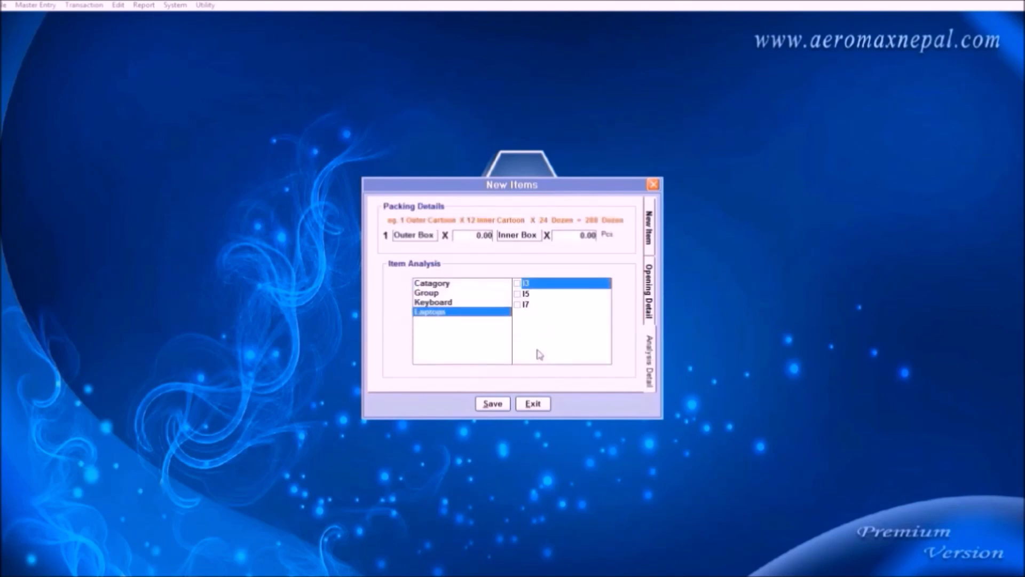
left_click(518, 305)
left_click(492, 404)
- Create the item Dell 5330 with 3 Pcs opening in Godown #2 and the Laptops analysis value I7, and save it
type("Dell")
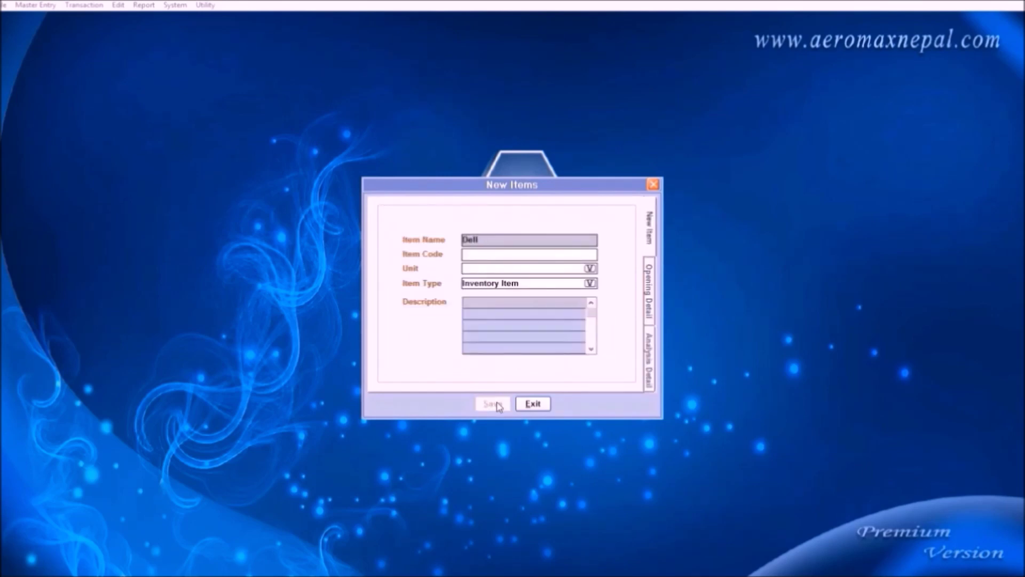
key("Return")
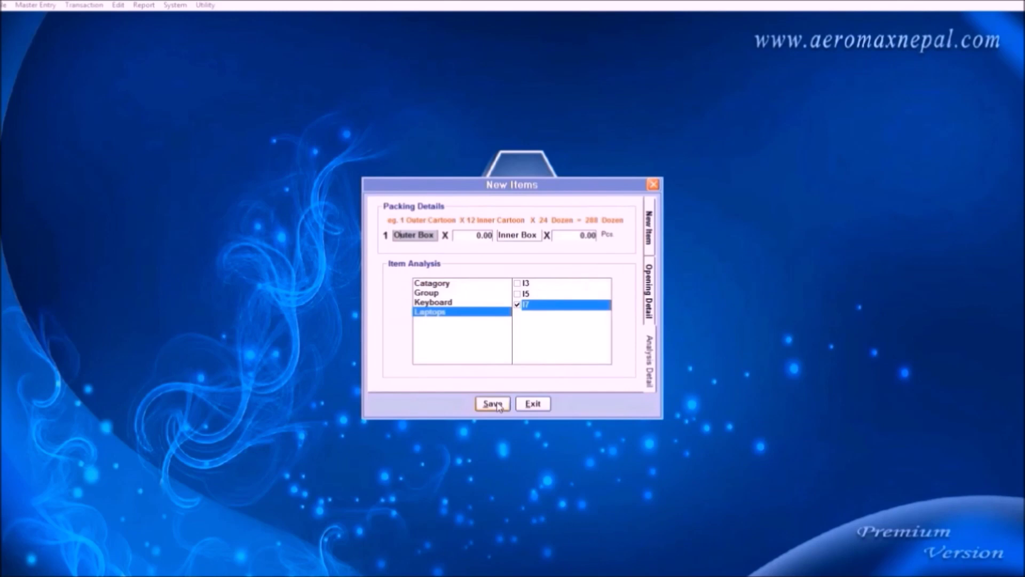
left_click(492, 404)
- Start a sales bill with the default date and invoice number, CREDIT payment mode, and the customer's account
left_click(84, 5)
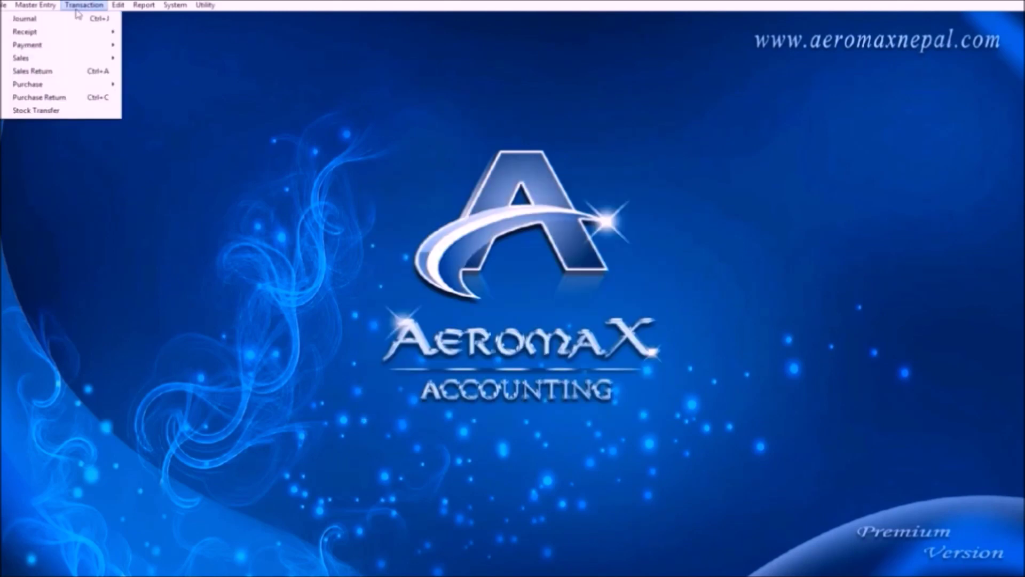
mouse_move(79, 60)
left_click(134, 59)
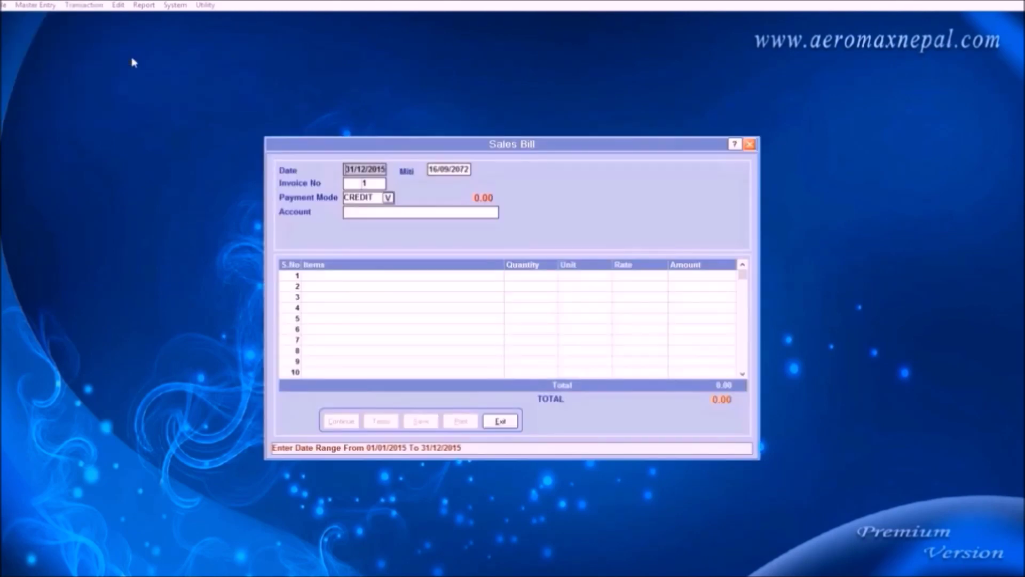
key("Return")
key("Return")
key("Return")
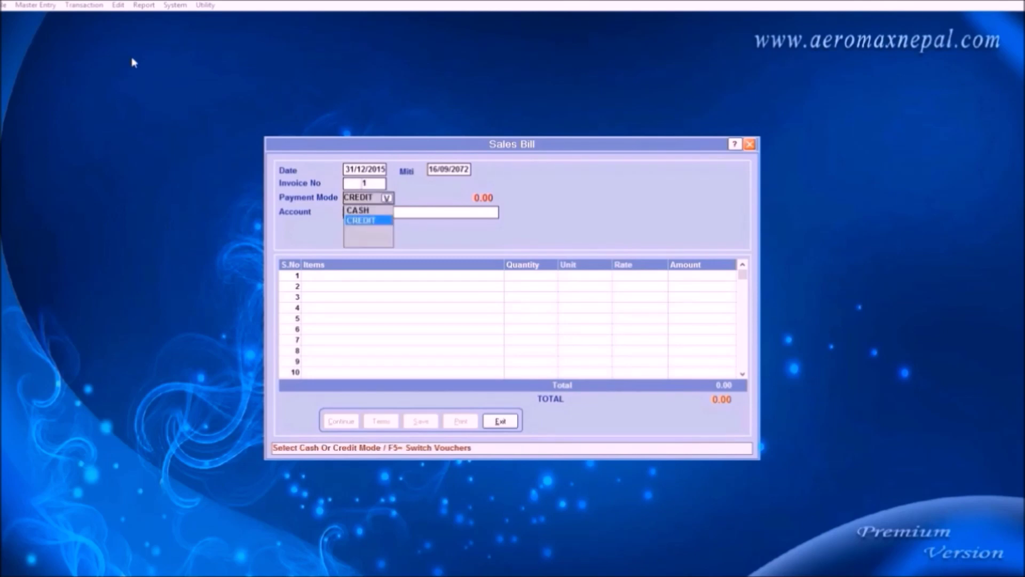
key("Return")
key("Return")
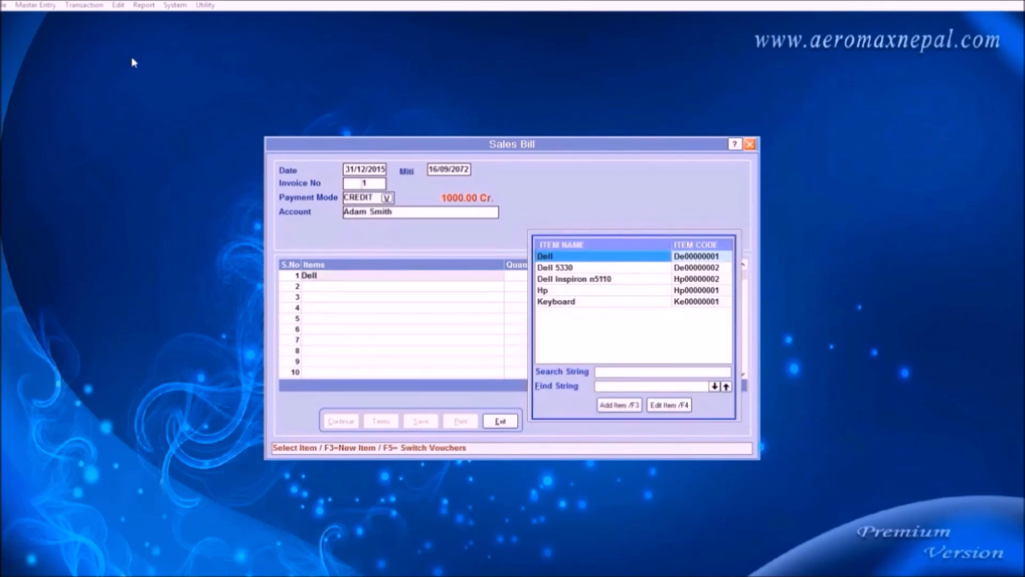
- Bill one Dell 5330 at 70000, one Dell Inspiron n5110 at 65000 and one Hp at 45000, and save the sales bill
key("Down")
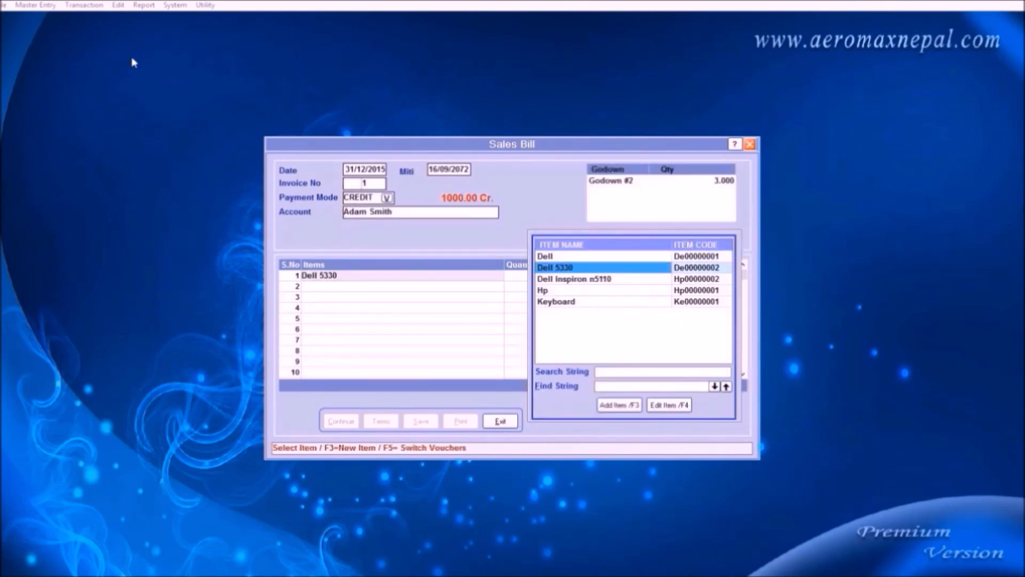
key("Down")
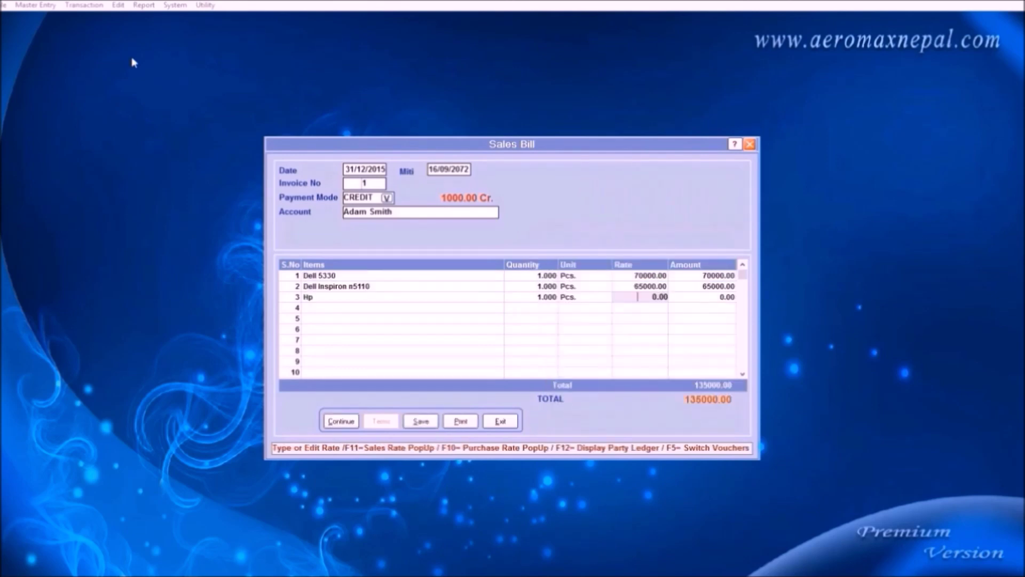
type("45000")
key("Return")
key("Tab")
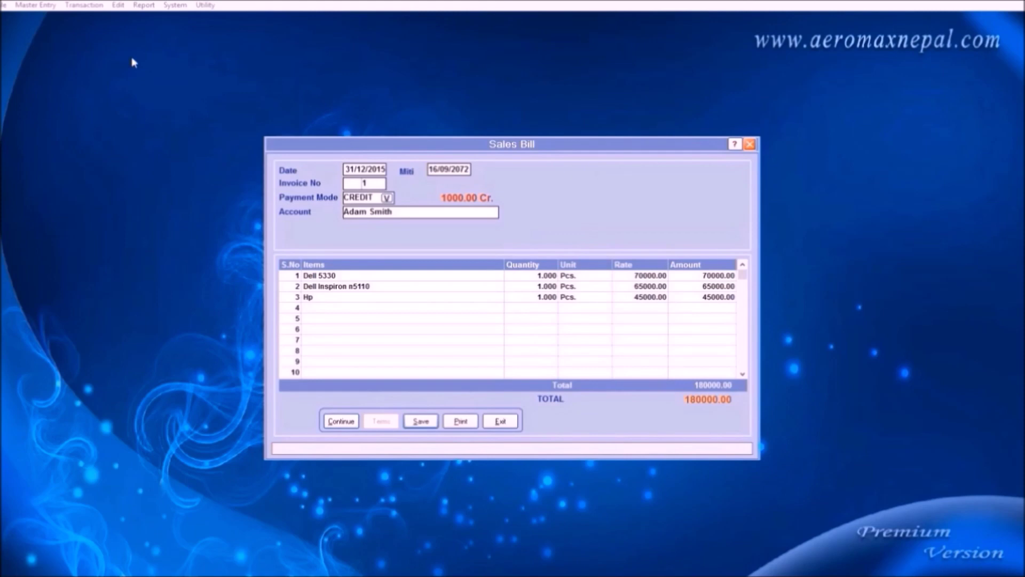
key("Return")
key("Escape")
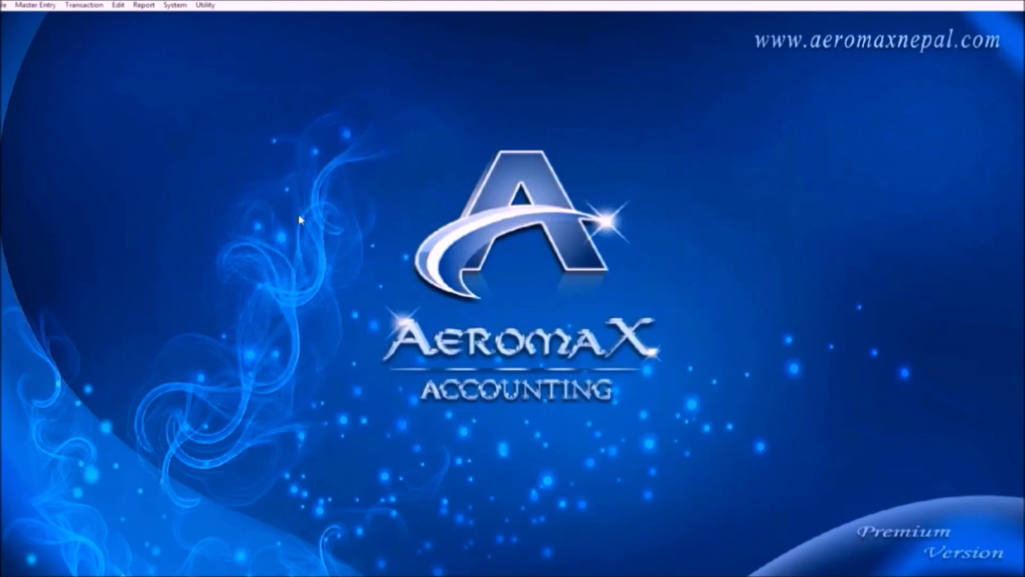
- Start a cash/bank receipt voucher with Cash as the debit account and credit the customer's account with 1000
left_click(83, 5)
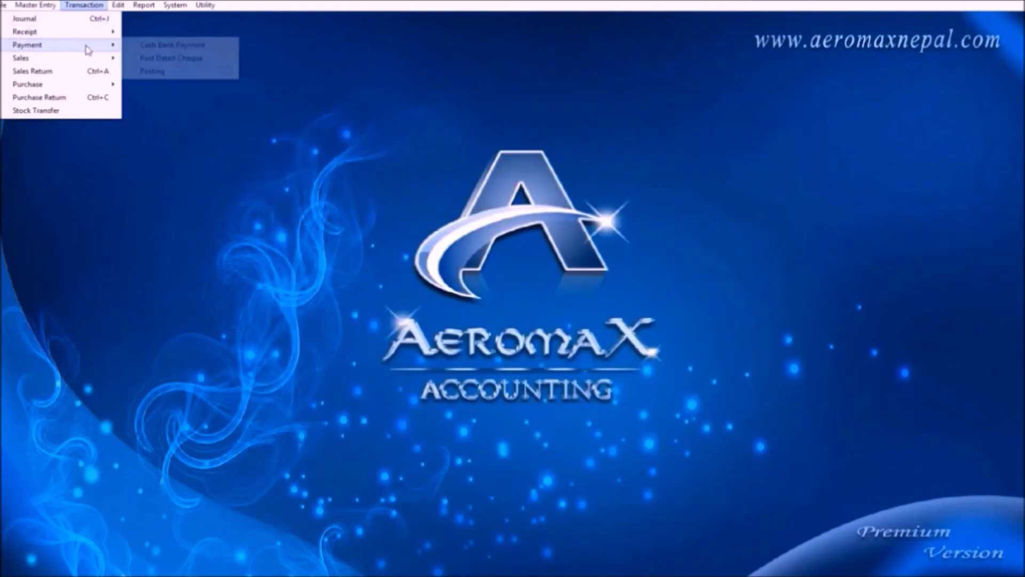
mouse_move(116, 36)
left_click(150, 30)
key("Return")
key("Return")
key("Return")
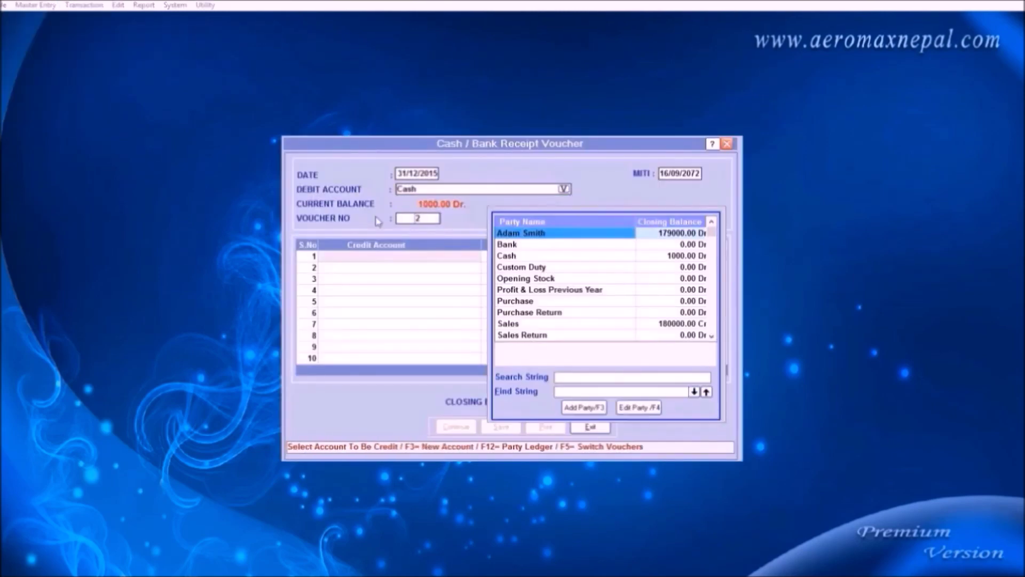
key("Return")
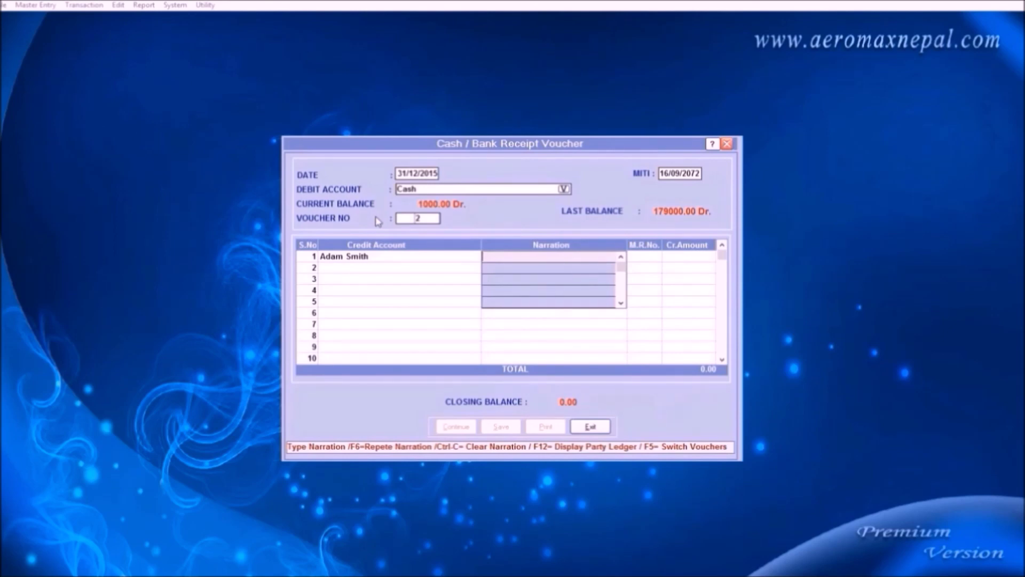
key("Return")
key("Return")
type("1000")
key("Return")
- Add a second credit line to the receipt voucher for Custom Duty with an amount of 5000
key("Down")
key("Down")
key("Down")
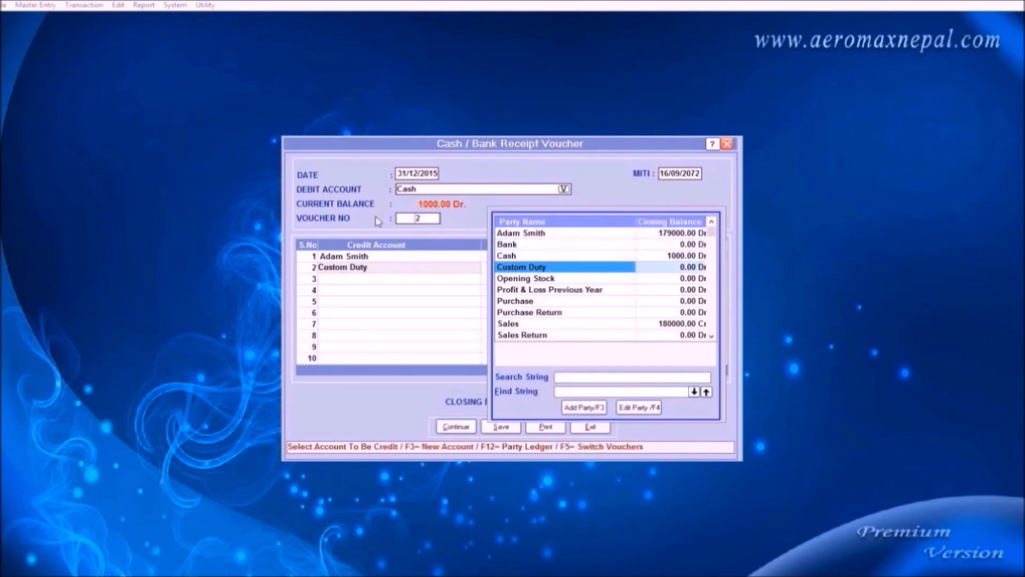
key("Return")
key("Return")
key("Return")
type("5000")
key("Return")
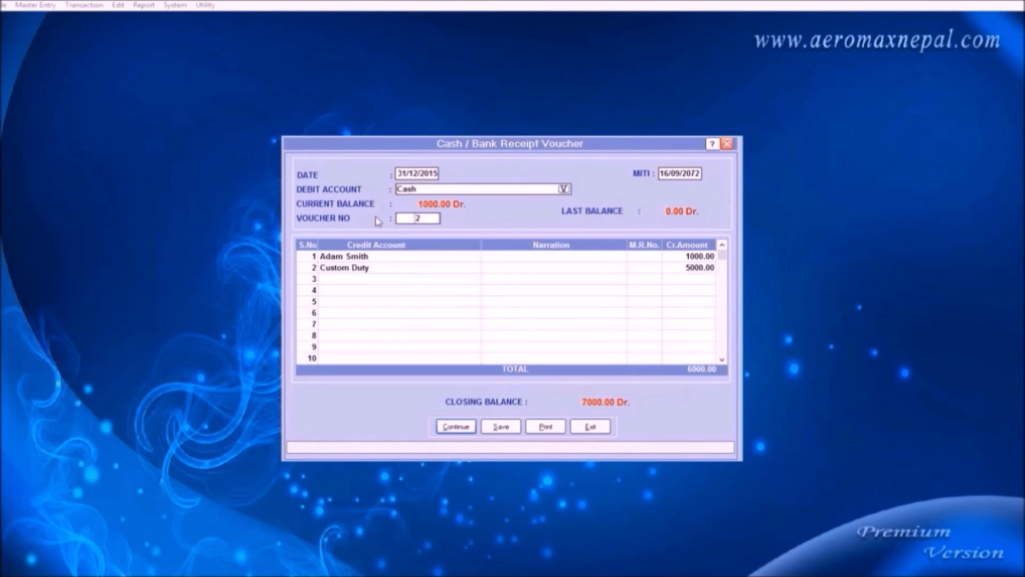
- Mark the Custom Duty line of the receipt voucher as removed and restore it, twice
left_click(314, 271)
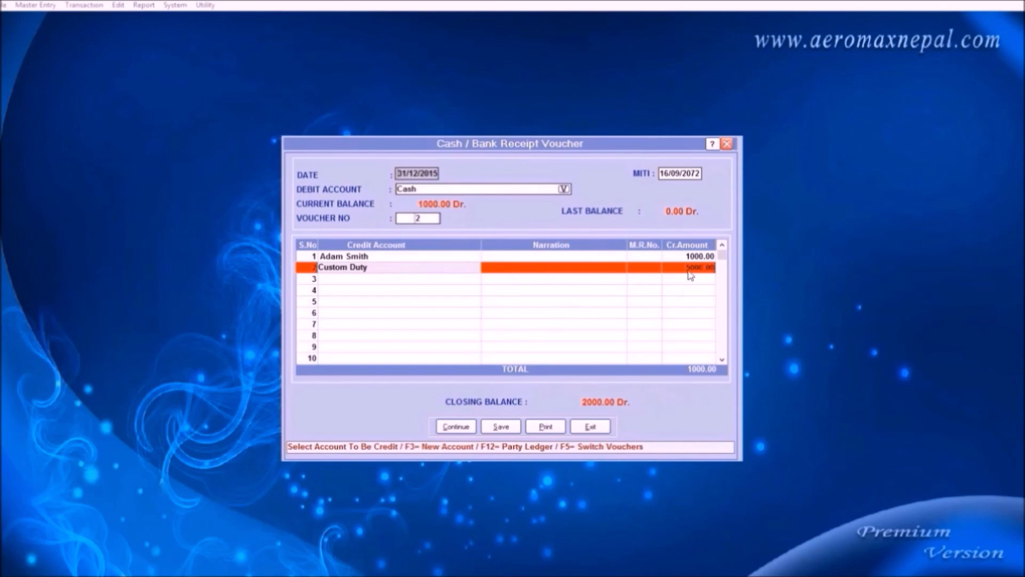
left_click(313, 277)
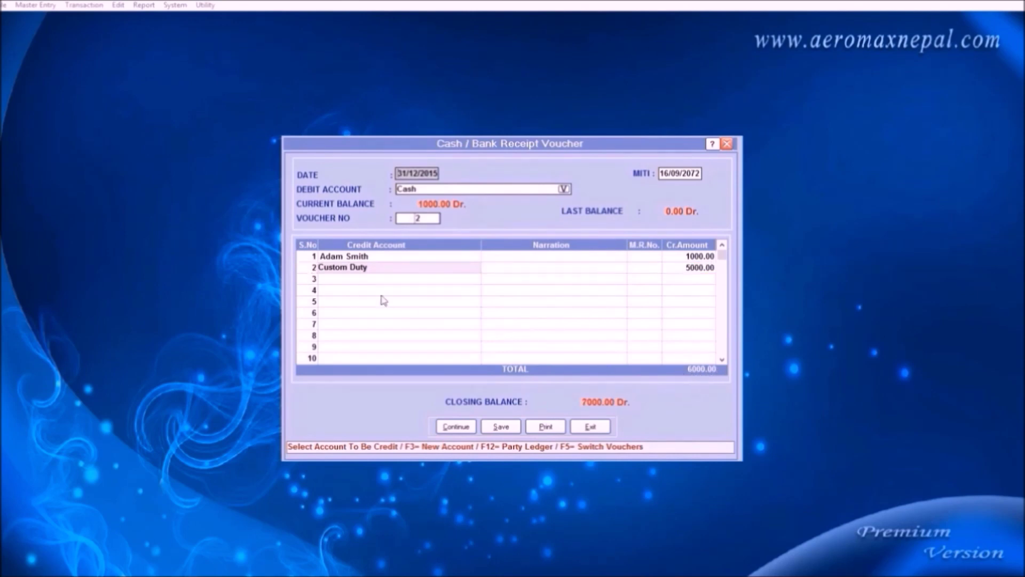
left_click(313, 270)
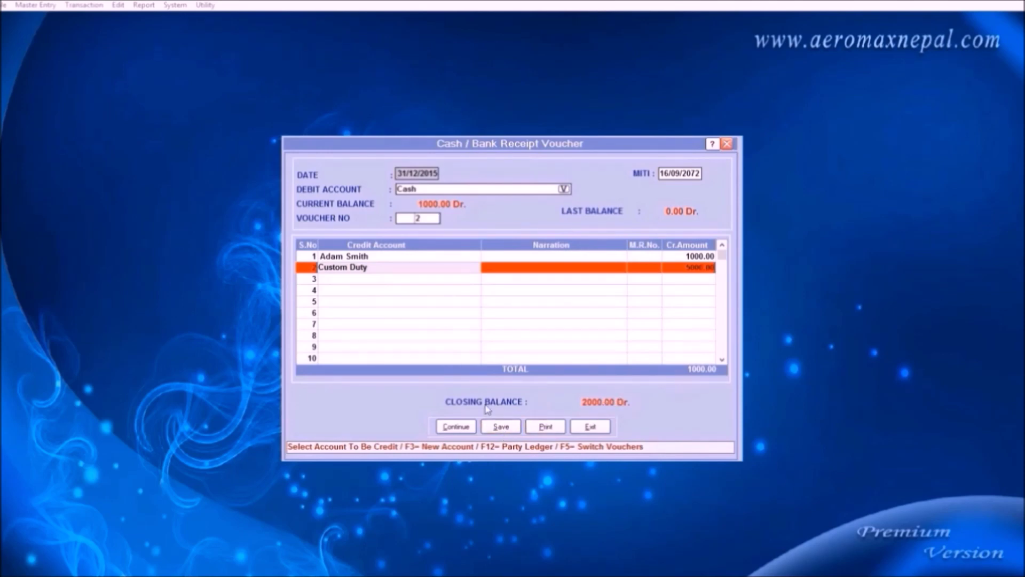
key("Escape")
- Switch from the unfinished receipt to a payment voucher, step through its header fields, and return to the receipt without saving the payment
key("F5")
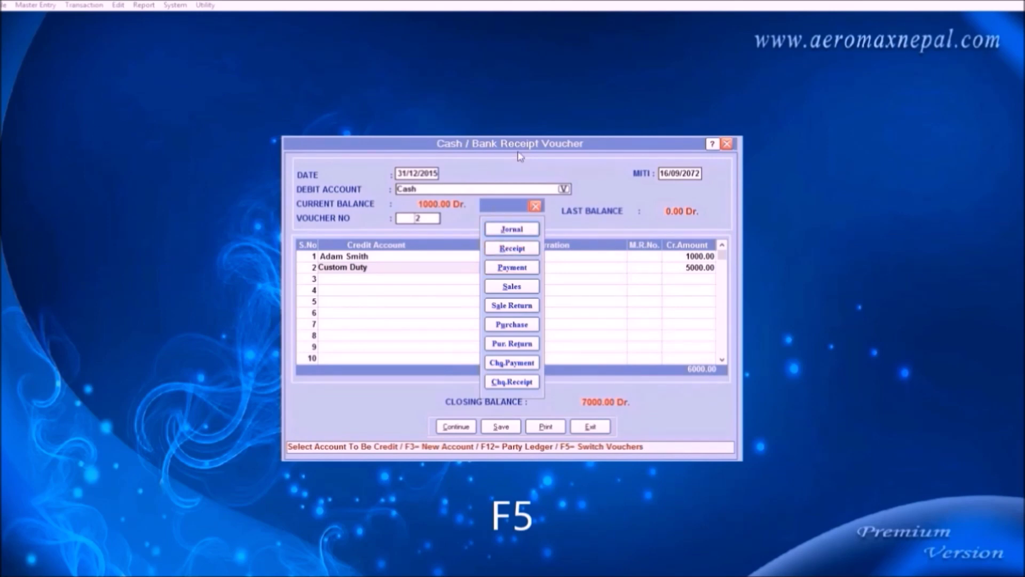
left_click(510, 267)
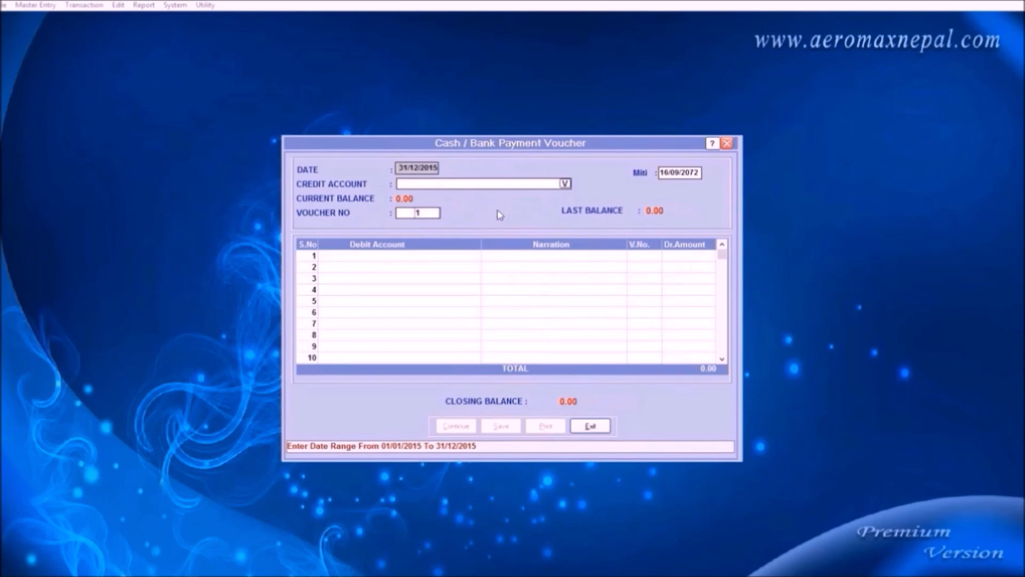
left_click_drag(482, 151, 456, 188)
key("Return")
key("Return")
key("Return")
key("Return")
left_click(535, 273)
left_click(700, 180)
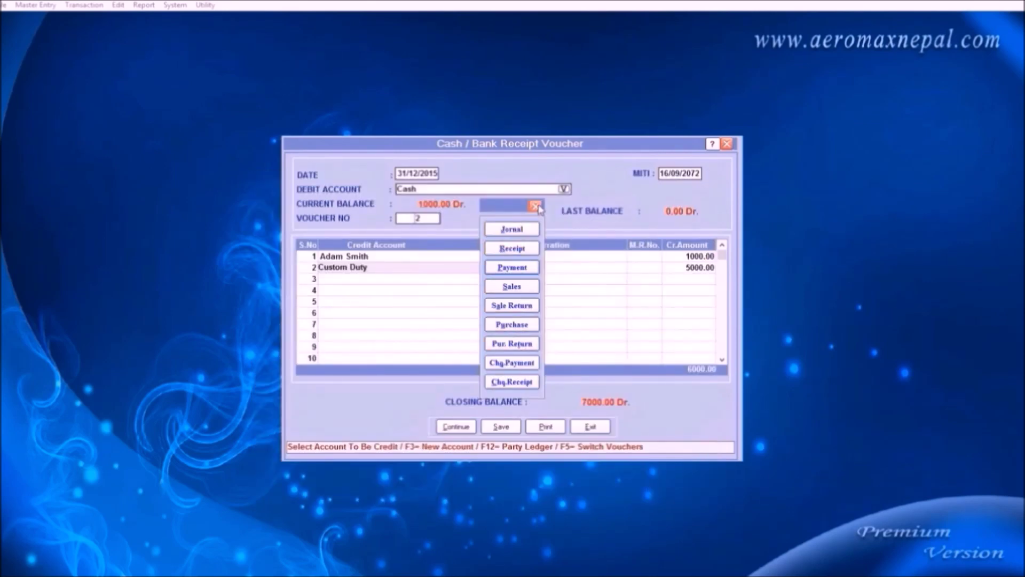
left_click(535, 206)
- Save the two-line receipt voucher and close the receipt entry window
key("Escape")
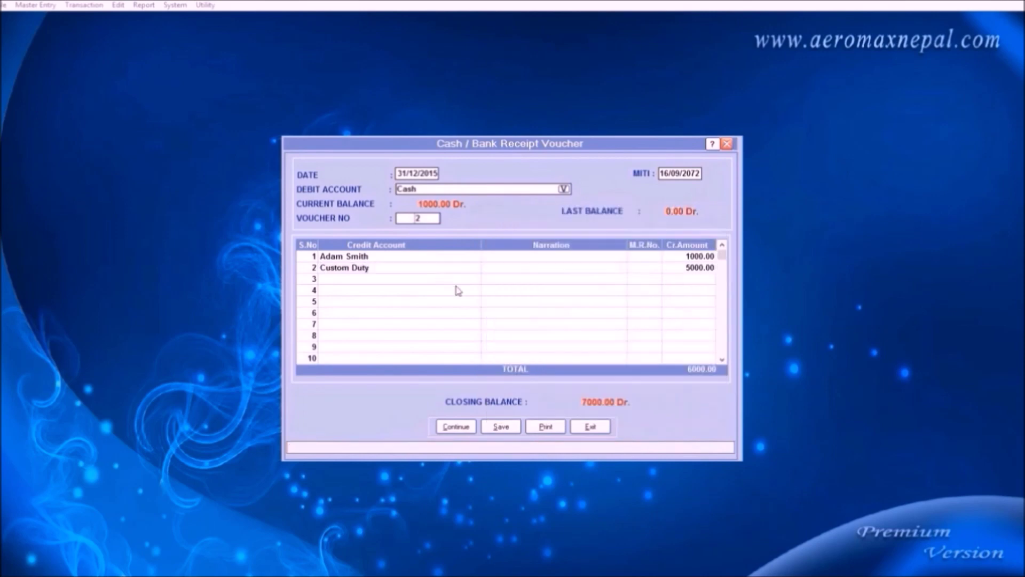
left_click(501, 426)
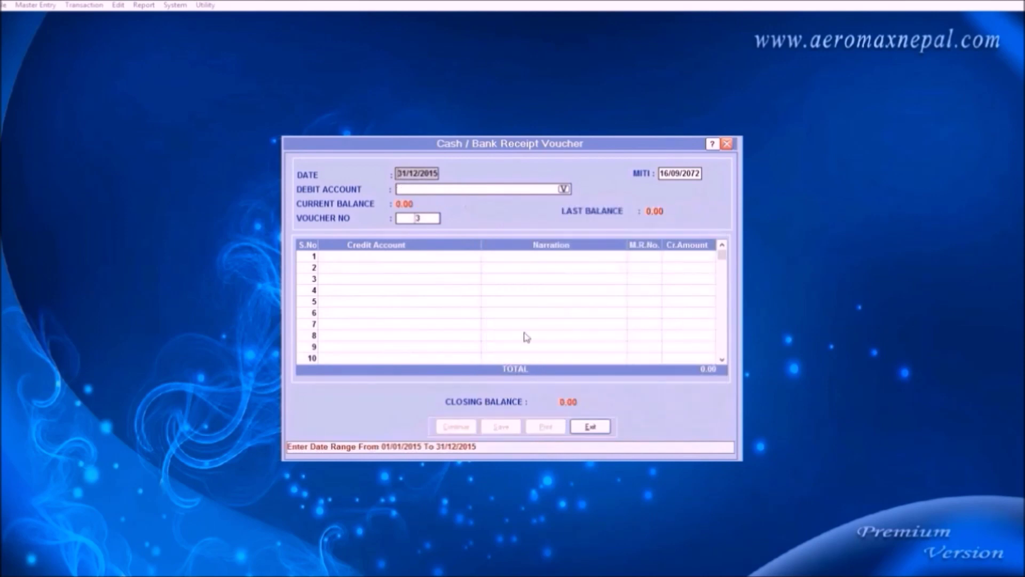
left_click(727, 144)
- Open receipt voucher 1 from the saved receipt vouchers and transfer it to a payment voucher
left_click(118, 4)
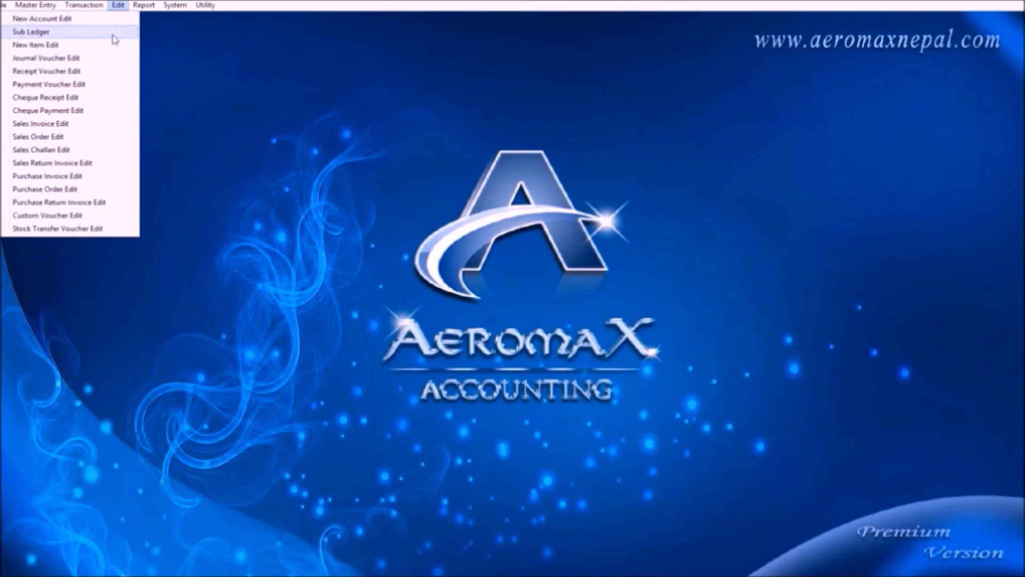
left_click(47, 71)
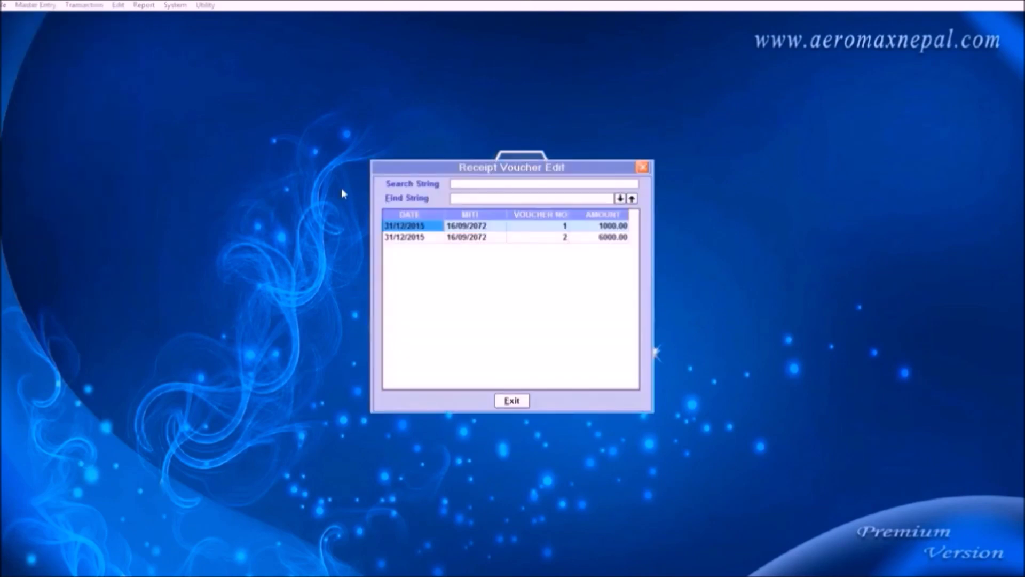
left_click(607, 231)
double_click(607, 228)
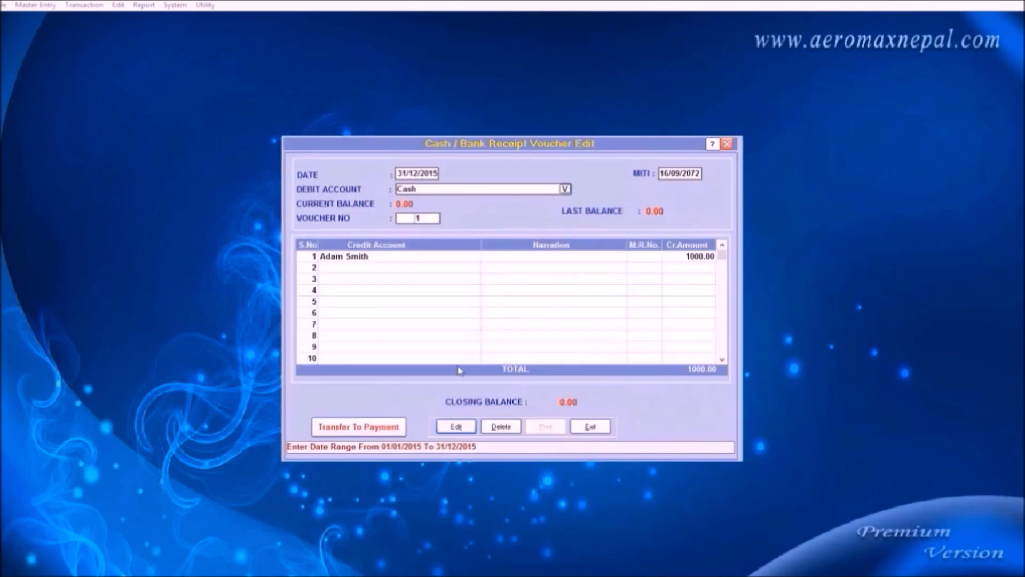
left_click(377, 431)
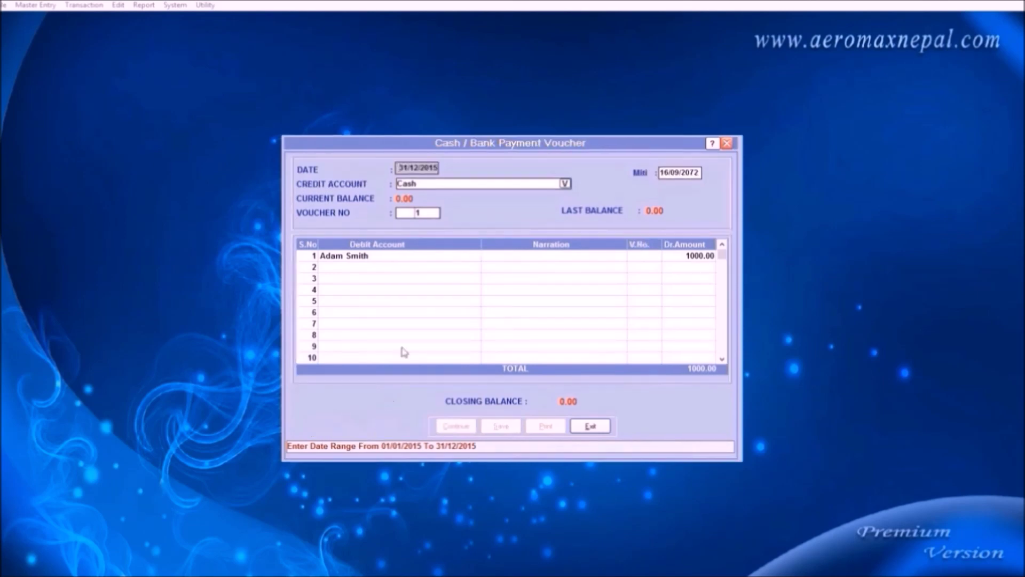
- Save the transferred payment voucher with Cash as credit account, accept deletion of the original receipt, and close the receipt voucher list
key("Return")
key("Return")
key("Return")
key("Return")
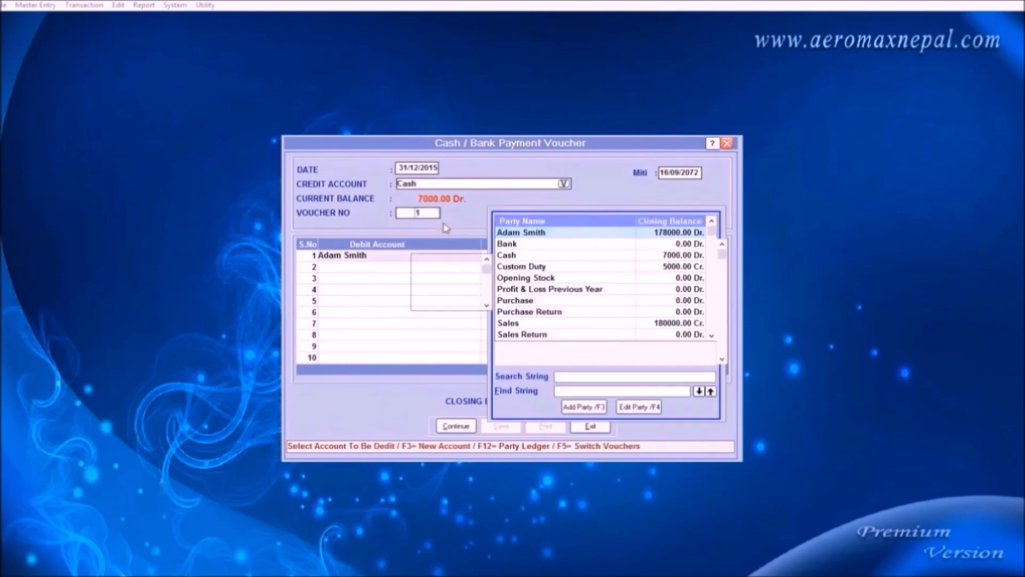
key("Tab")
key("Return")
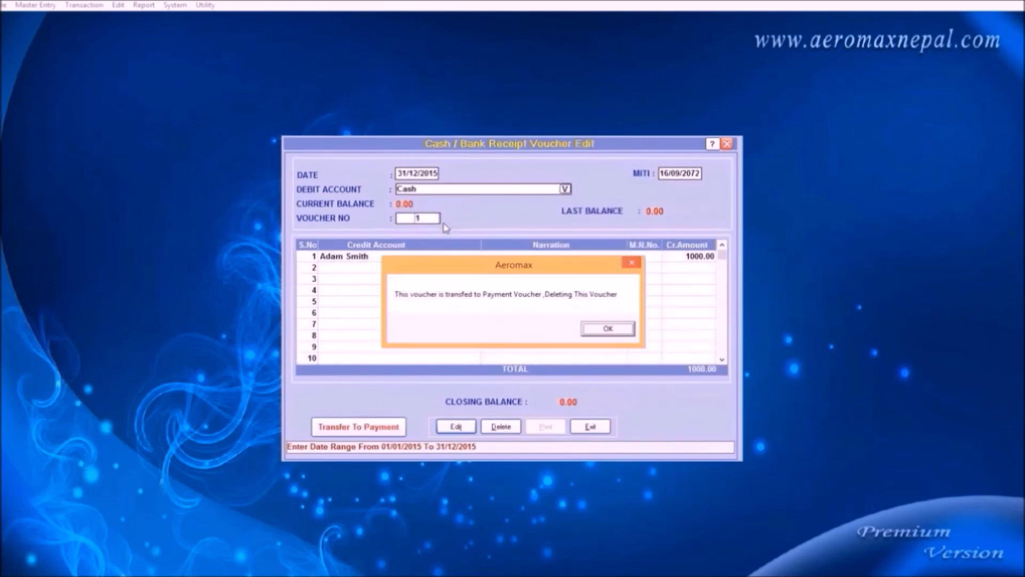
left_click(607, 329)
left_click(643, 167)
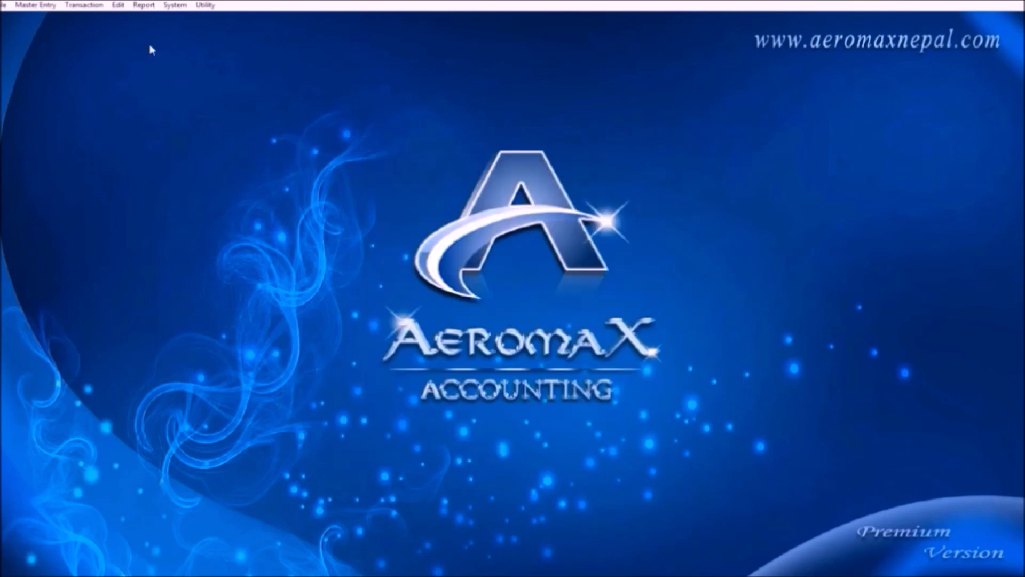
- View the list of saved payment vouchers to check for the transferred voucher, and close the list
left_click(118, 5)
left_click(100, 84)
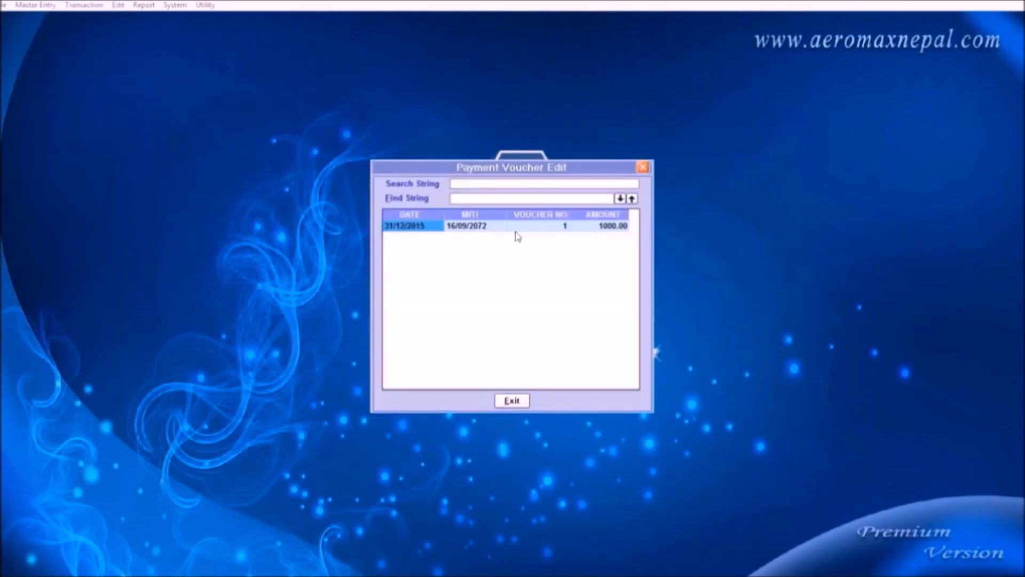
left_click(643, 167)
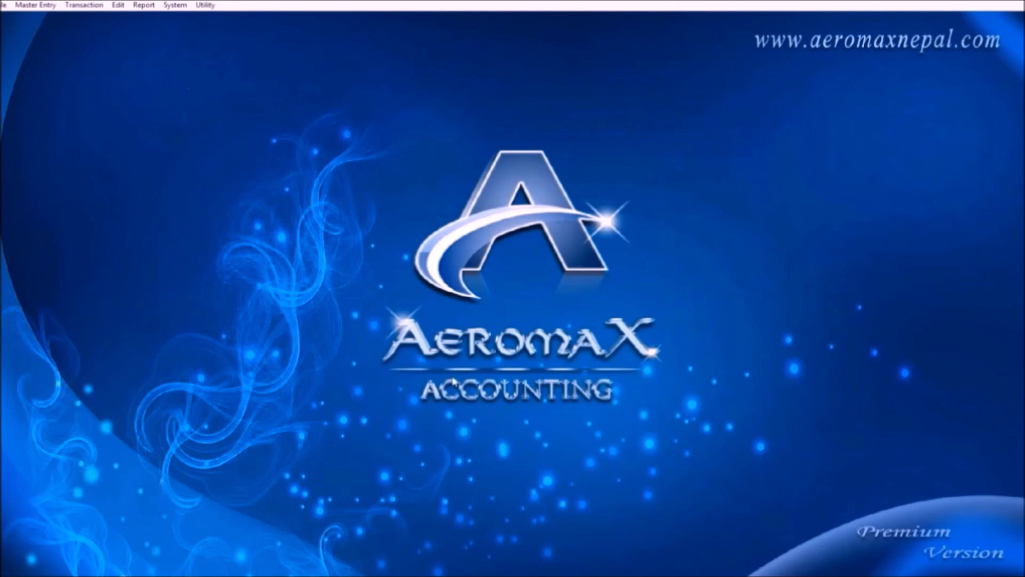
- View the analysis wise due list for the New Road area over 01/01/2015 to 31/12/2015
left_click(145, 7)
mouse_move(134, 198)
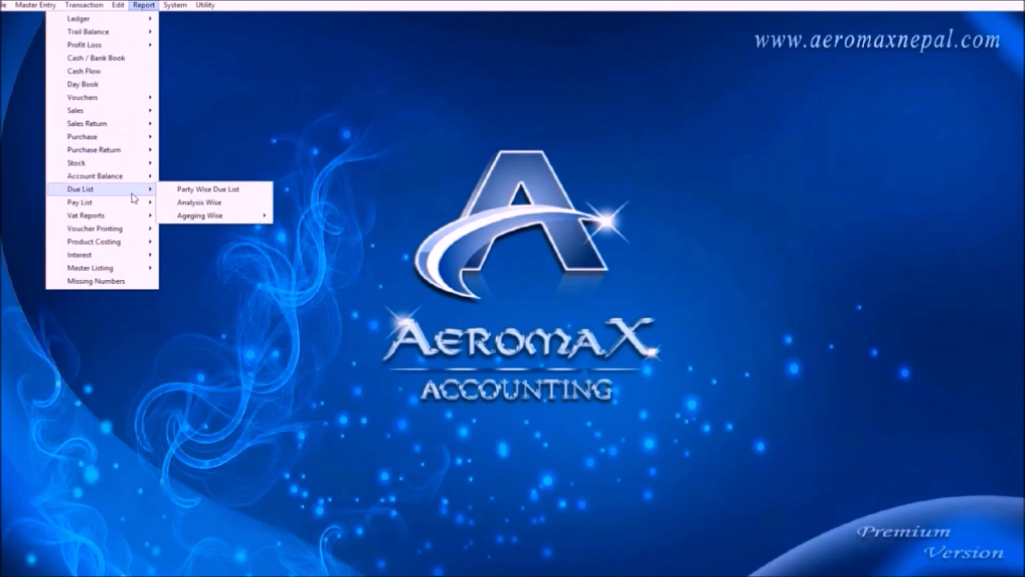
left_click(200, 203)
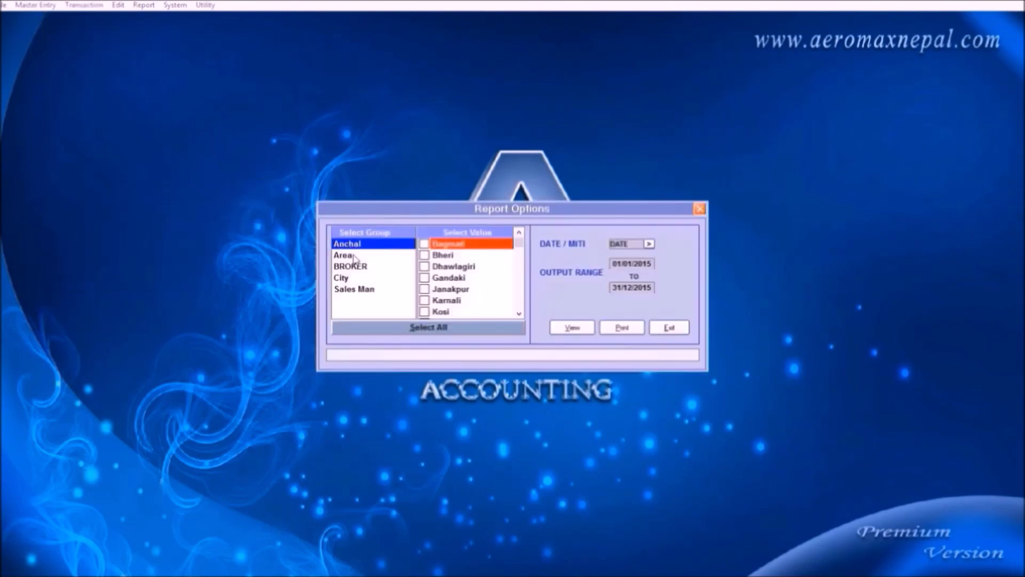
left_click(353, 256)
left_click(427, 267)
left_click(572, 327)
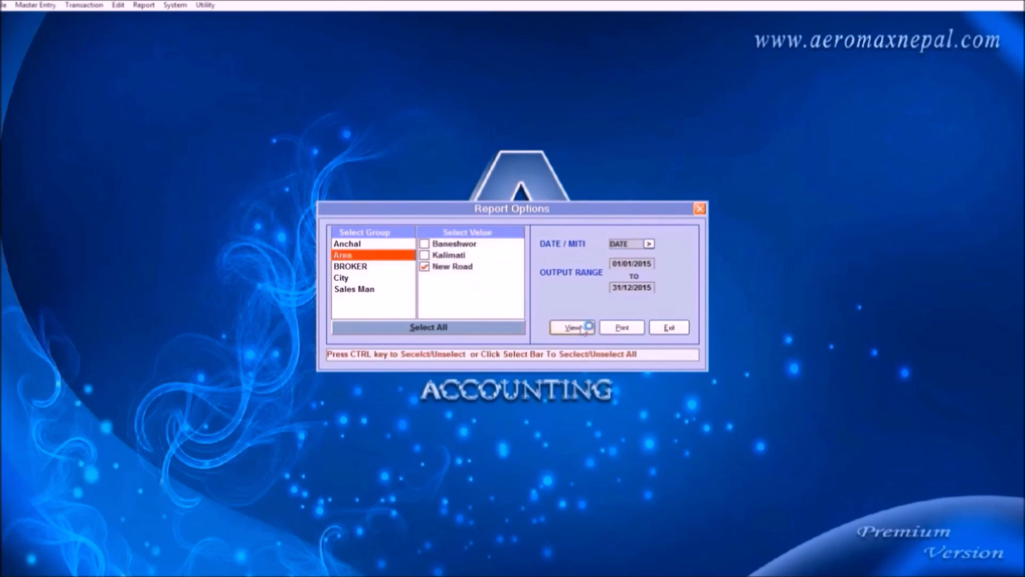
left_click(263, 183)
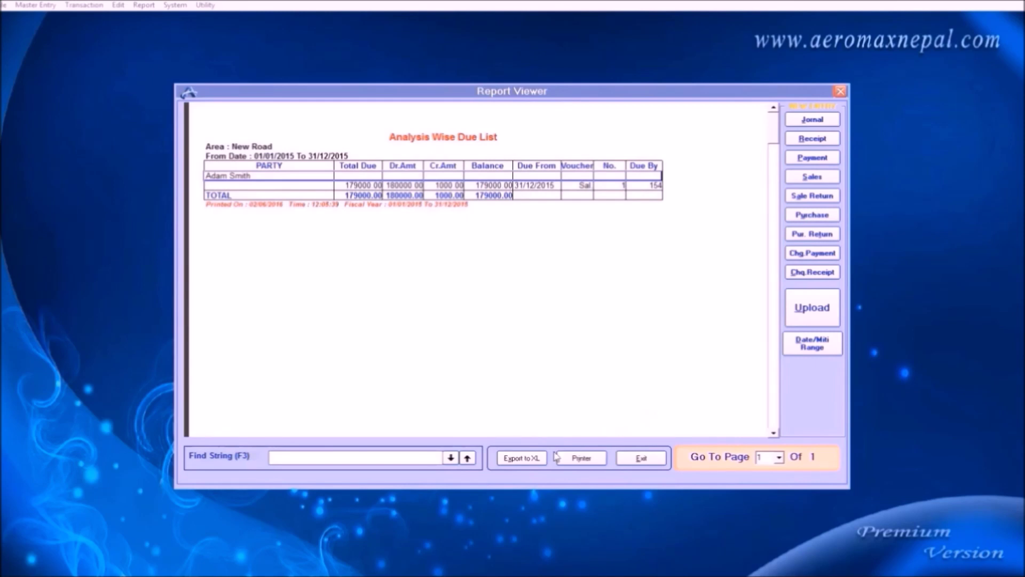
- Export the analysis wise due list to Excel, close the exported workbook, and return to the report
left_click(518, 459)
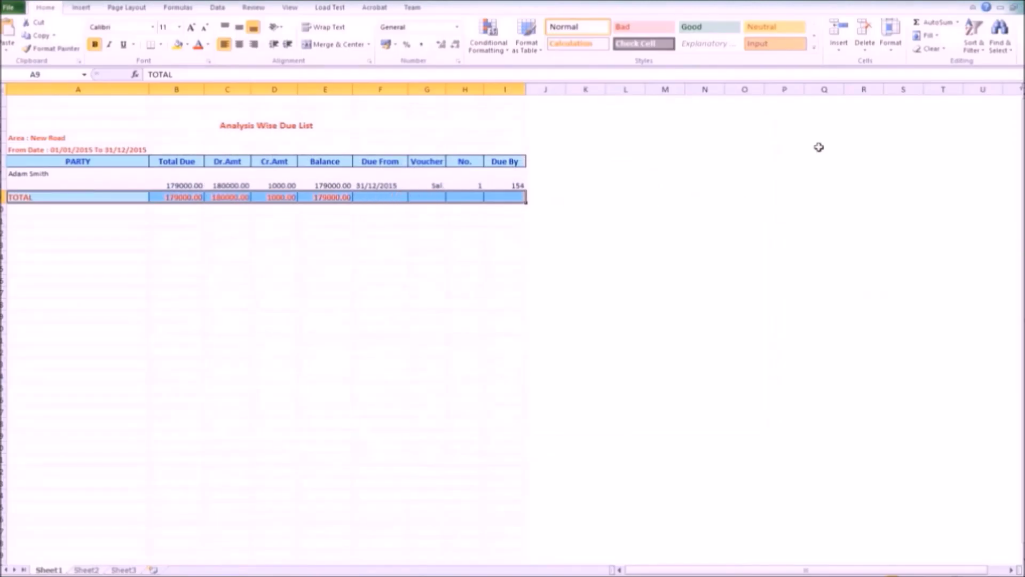
left_click(1002, 14)
left_click(510, 306)
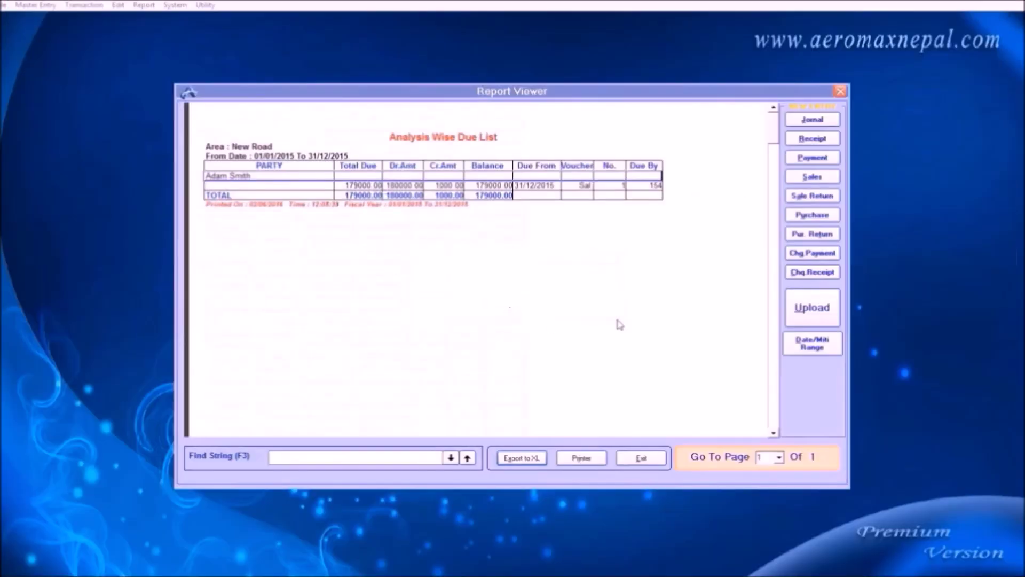
- Open a new sales bill directly from the due list report, close it without entering anything, and exit the report
left_click(812, 176)
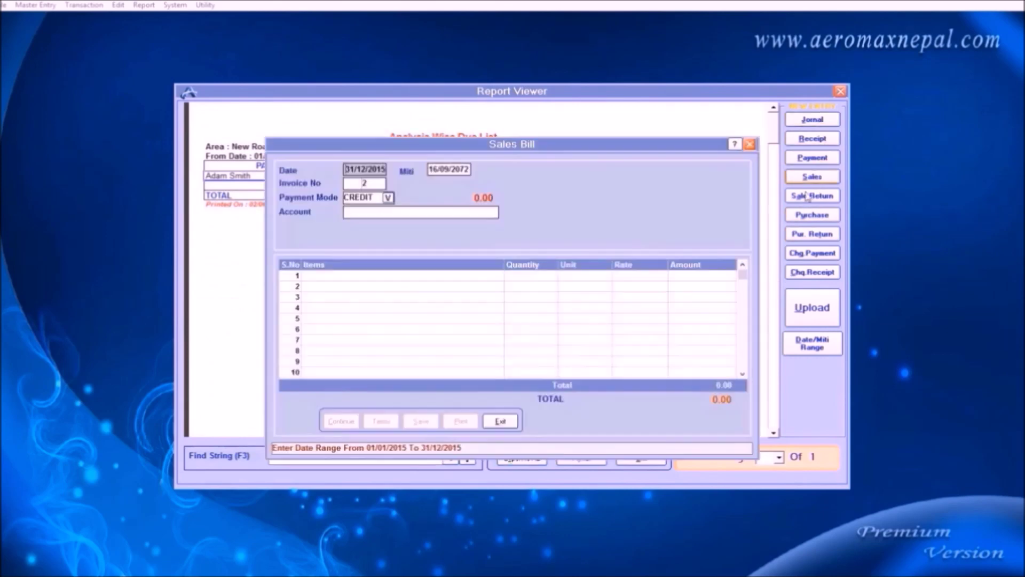
left_click(750, 144)
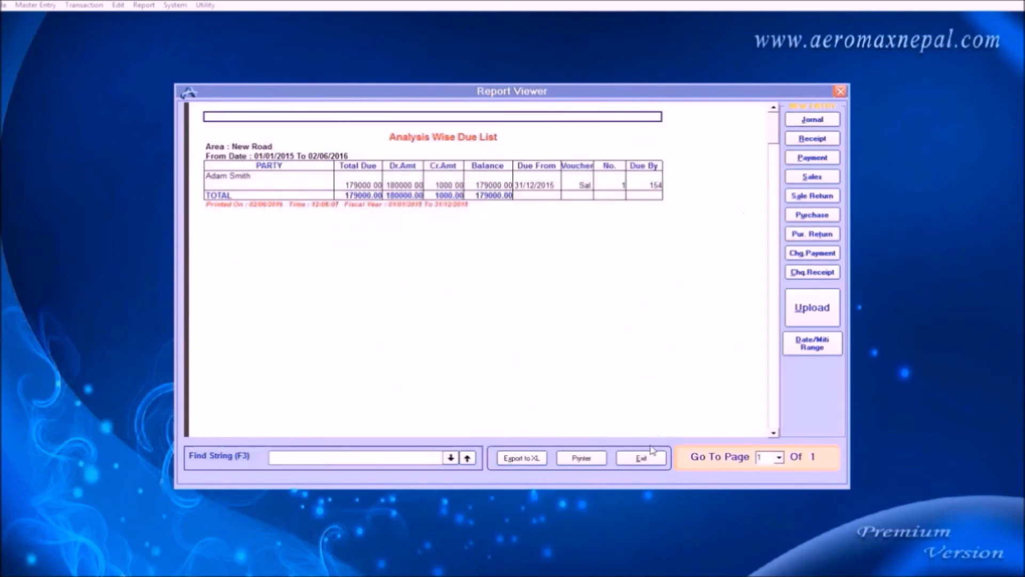
left_click(640, 458)
- Find the available stock register reports
left_click(84, 5)
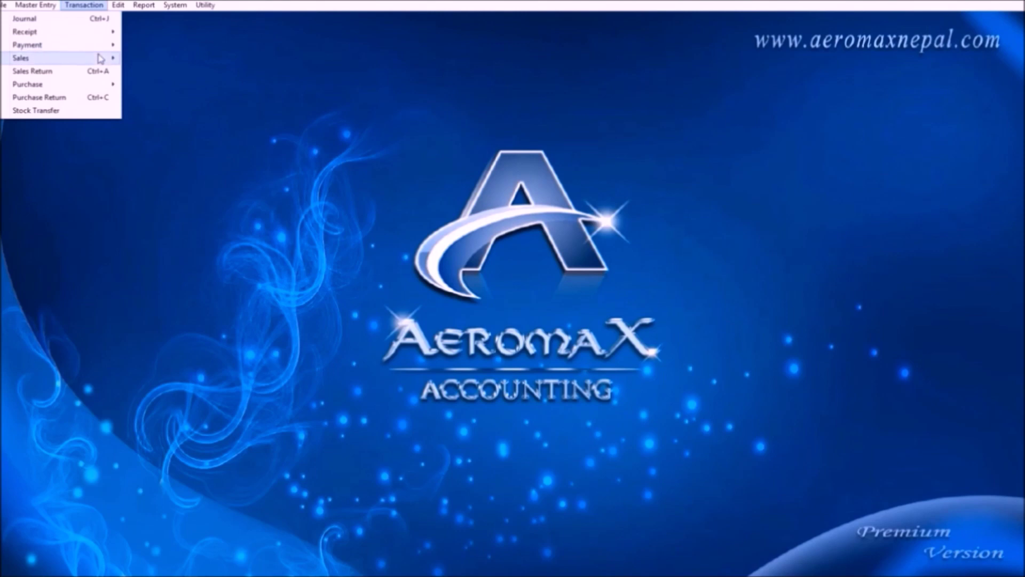
mouse_move(143, 4)
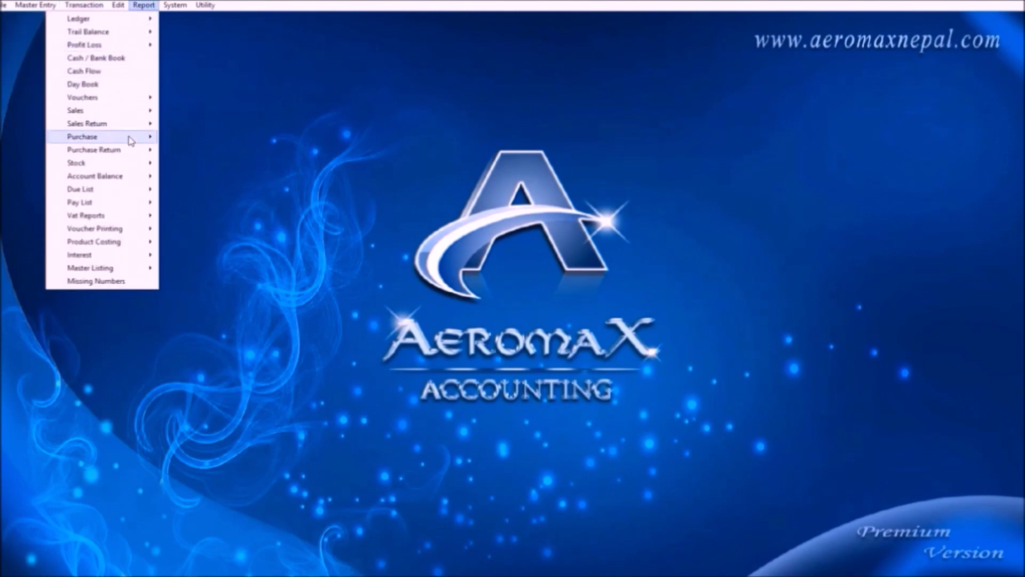
mouse_move(127, 169)
mouse_move(213, 164)
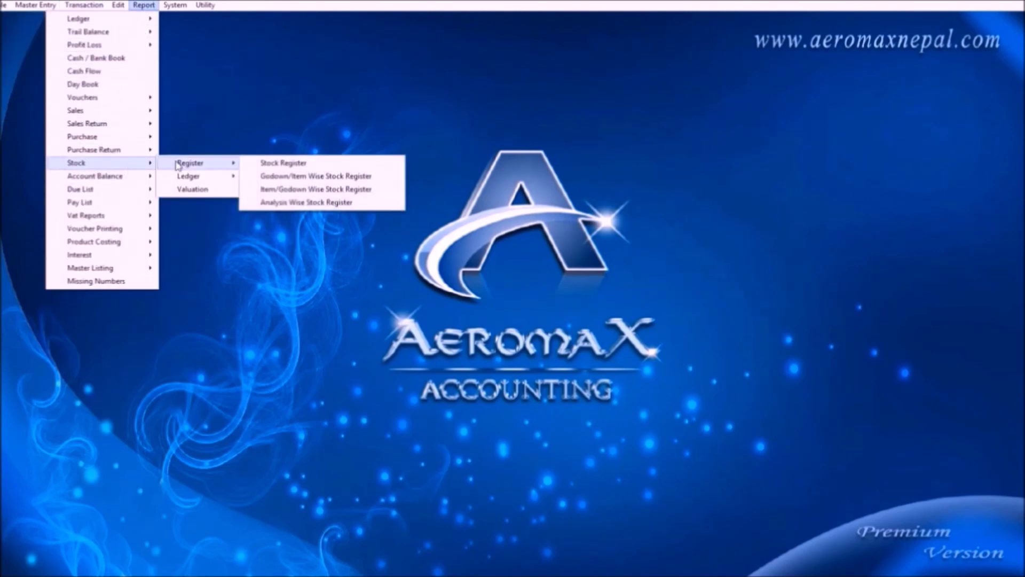